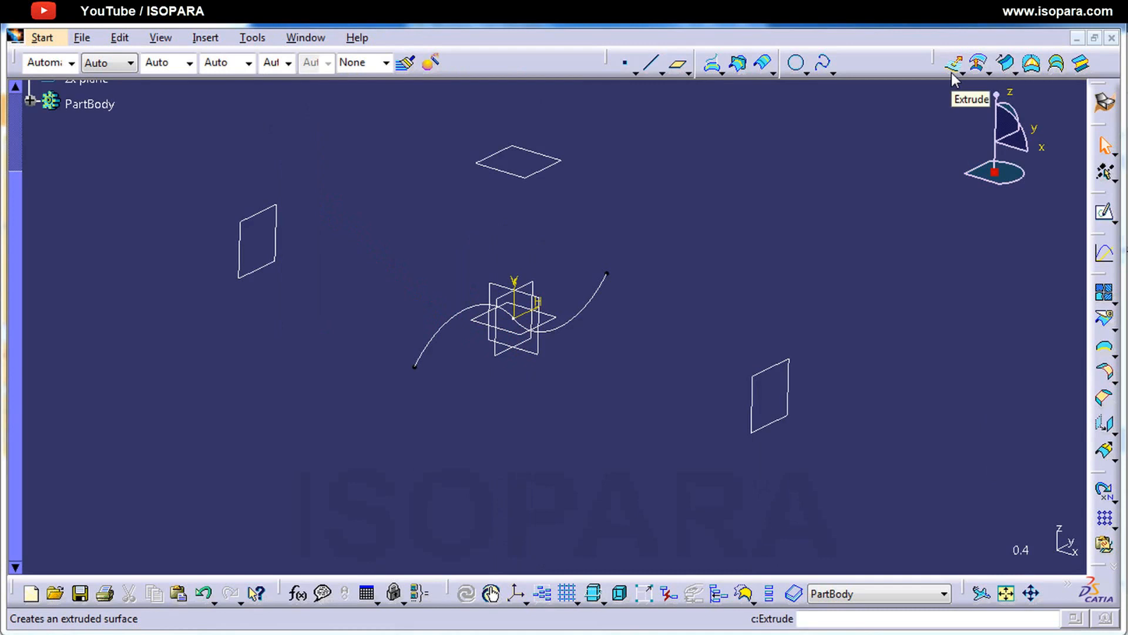
Step: Start an Extrude surface using the S-shaped sketch curve as the profile
{"action": "left_click", "coordinate": [952, 73]}
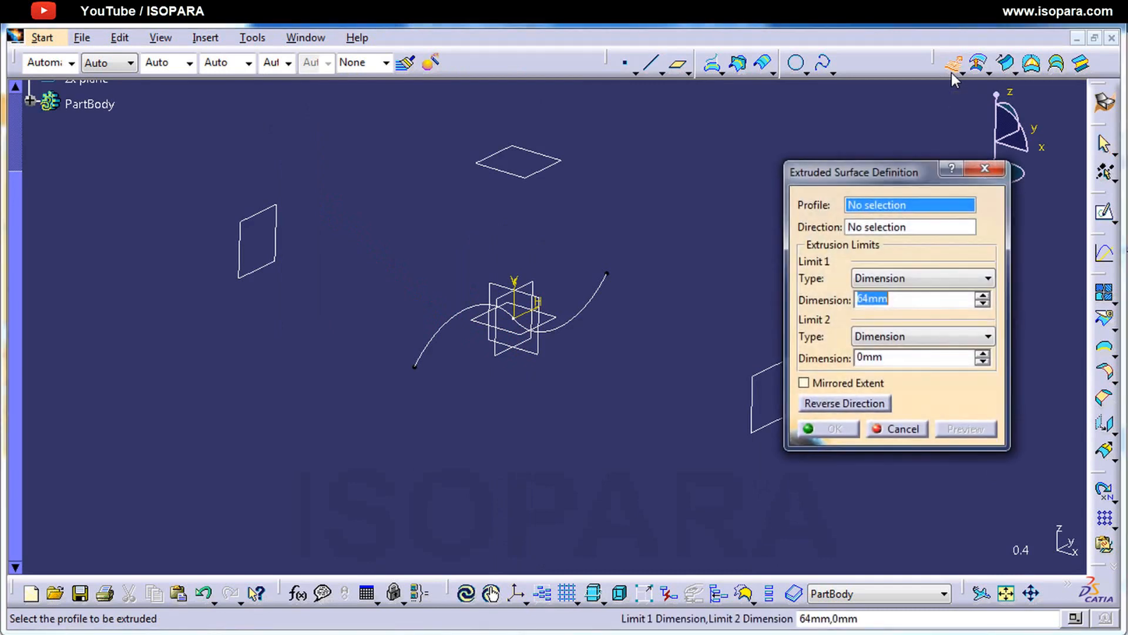
{"action": "left_click_drag", "start_coordinate": [898, 184], "coordinate": [916, 153]}
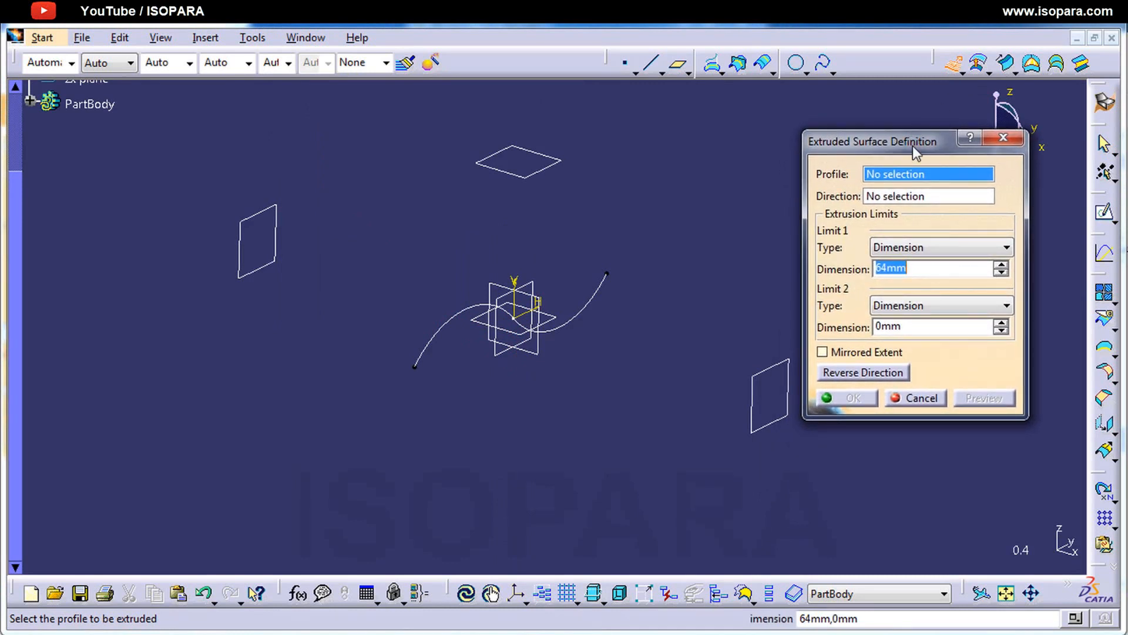
{"action": "left_click", "coordinate": [615, 295]}
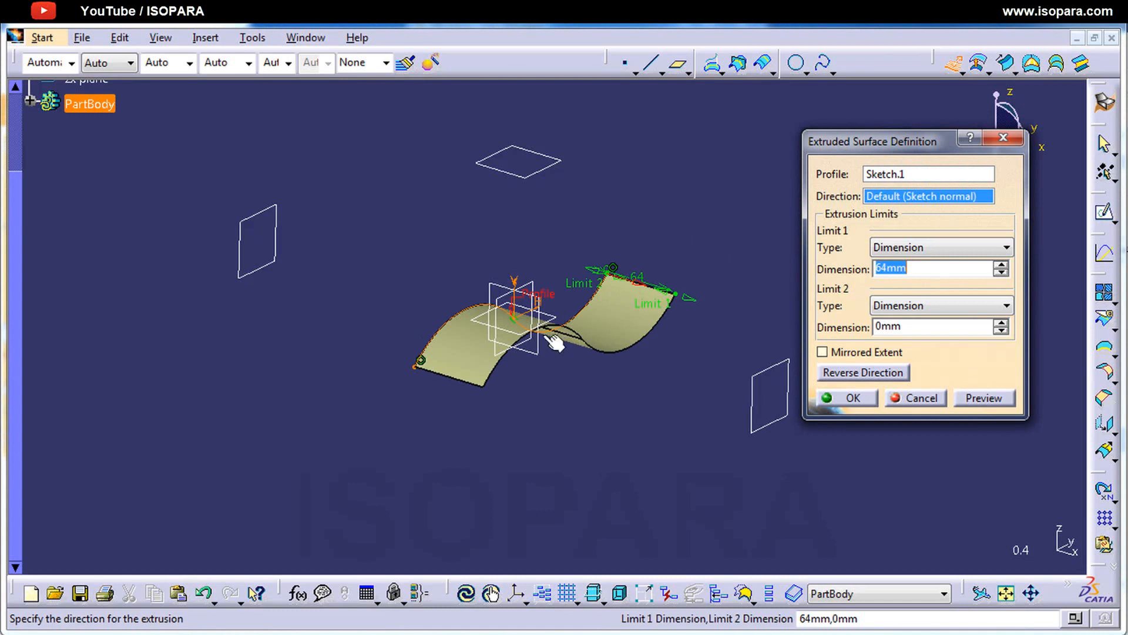
{"action": "middle_click_drag", "start_coordinate": [553, 344], "coordinate": [587, 392]}
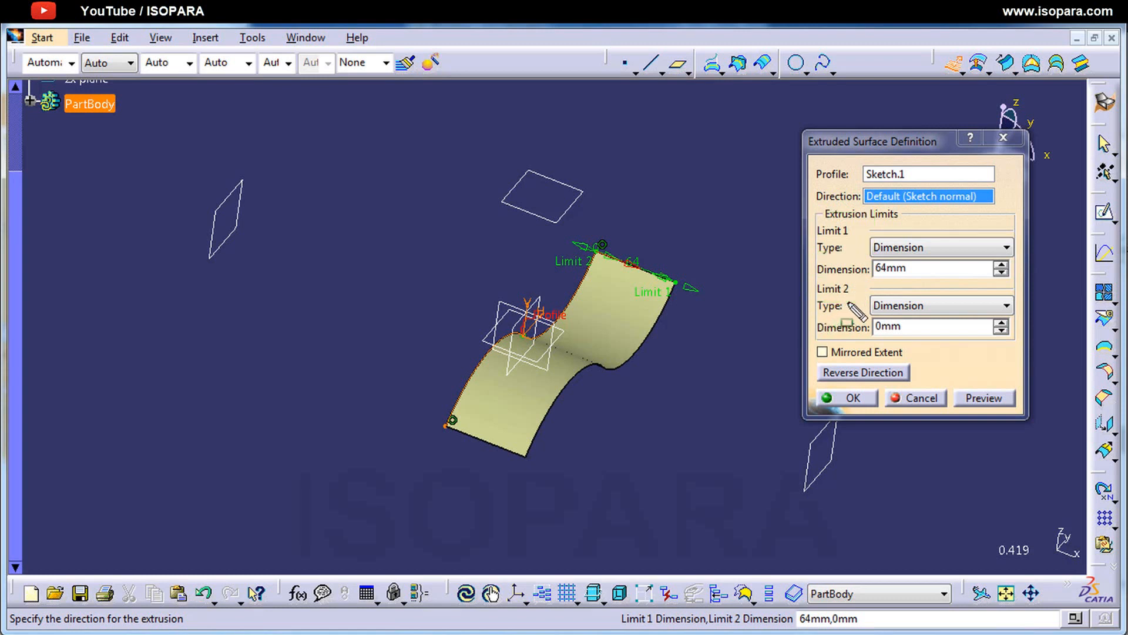
Step: Try a 26 mm second limit and a mirrored extent on the extruded surface
{"action": "left_click", "coordinate": [1001, 322]}
{"action": "left_click_drag", "start_coordinate": [1000, 324], "coordinate": [1001, 324]}
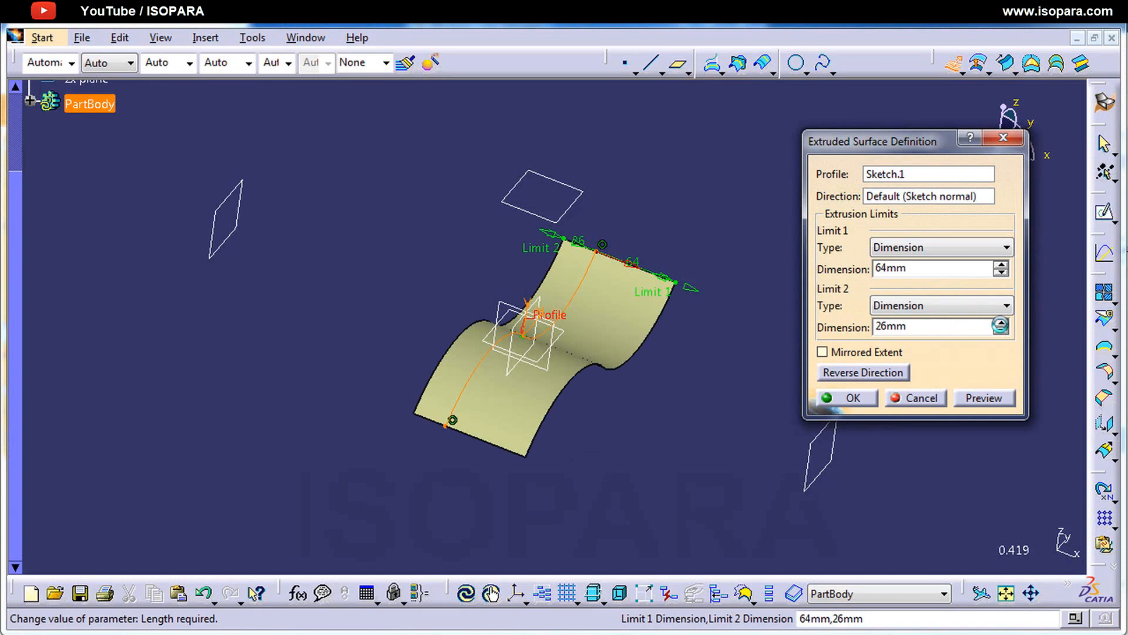
{"action": "left_click", "coordinate": [878, 355]}
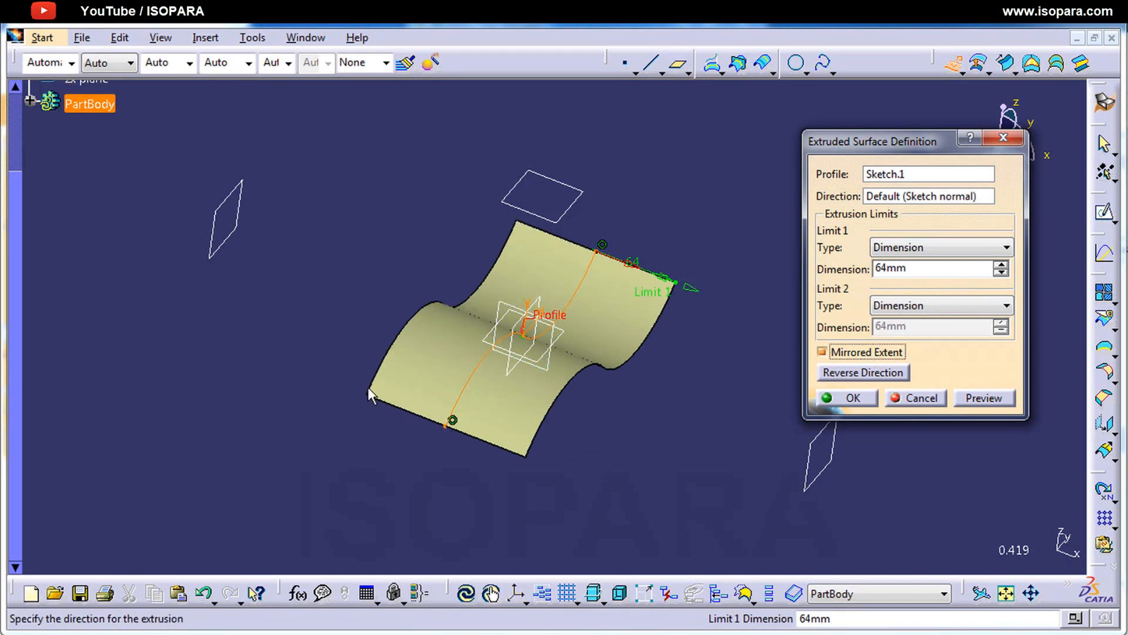
{"action": "left_click", "coordinate": [875, 350]}
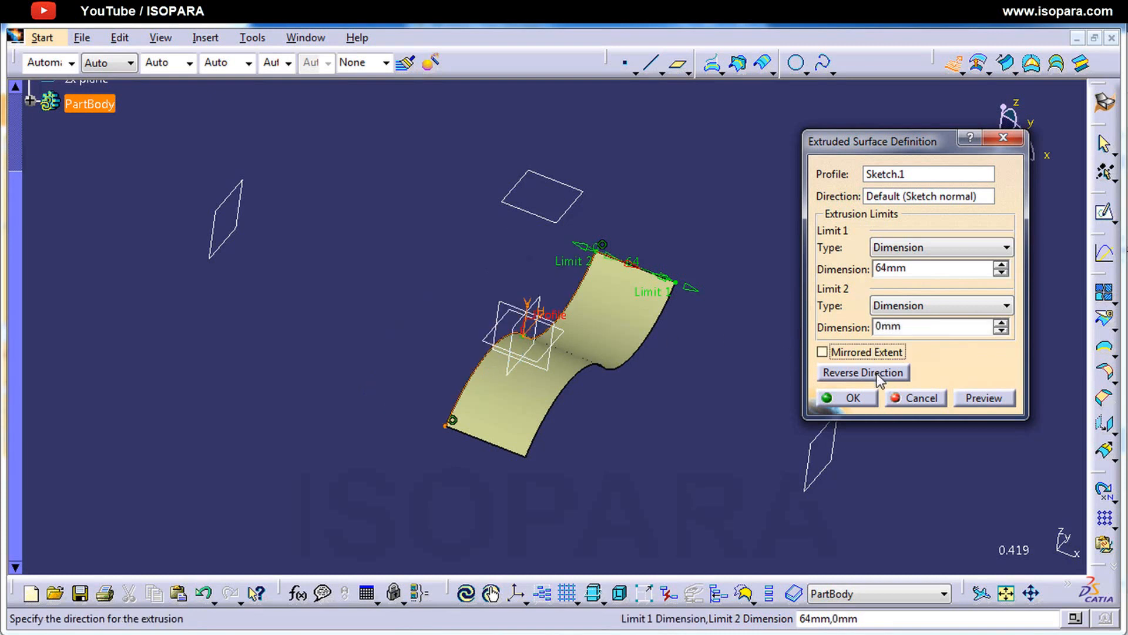
Step: Reverse the extrusion direction and switch it back to the original side
{"action": "left_click", "coordinate": [877, 373]}
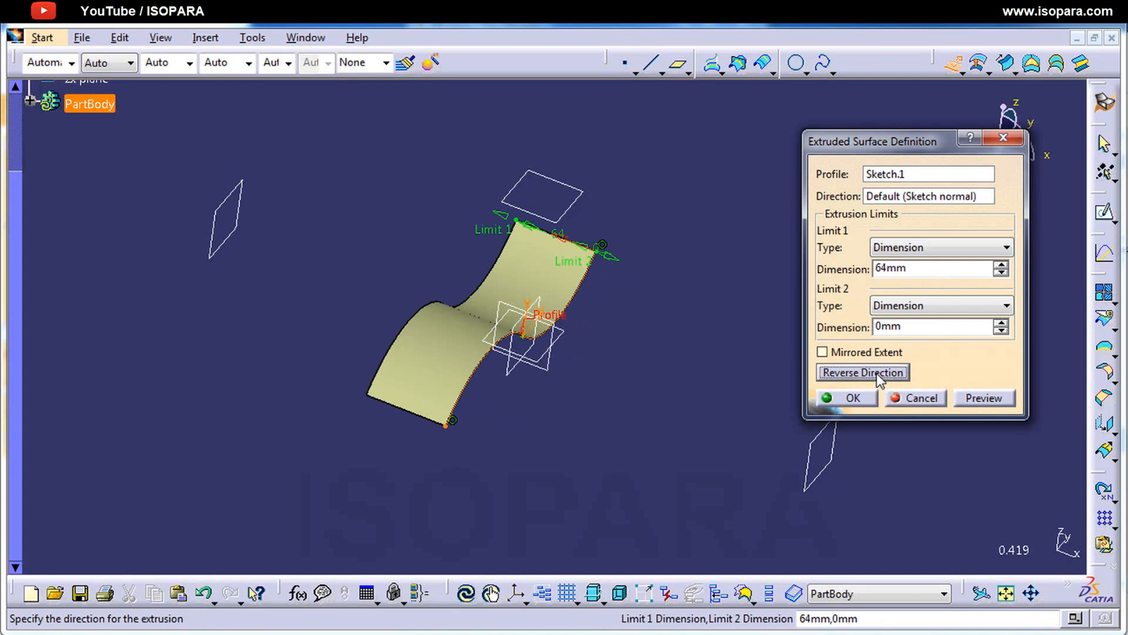
{"action": "left_click", "coordinate": [877, 373]}
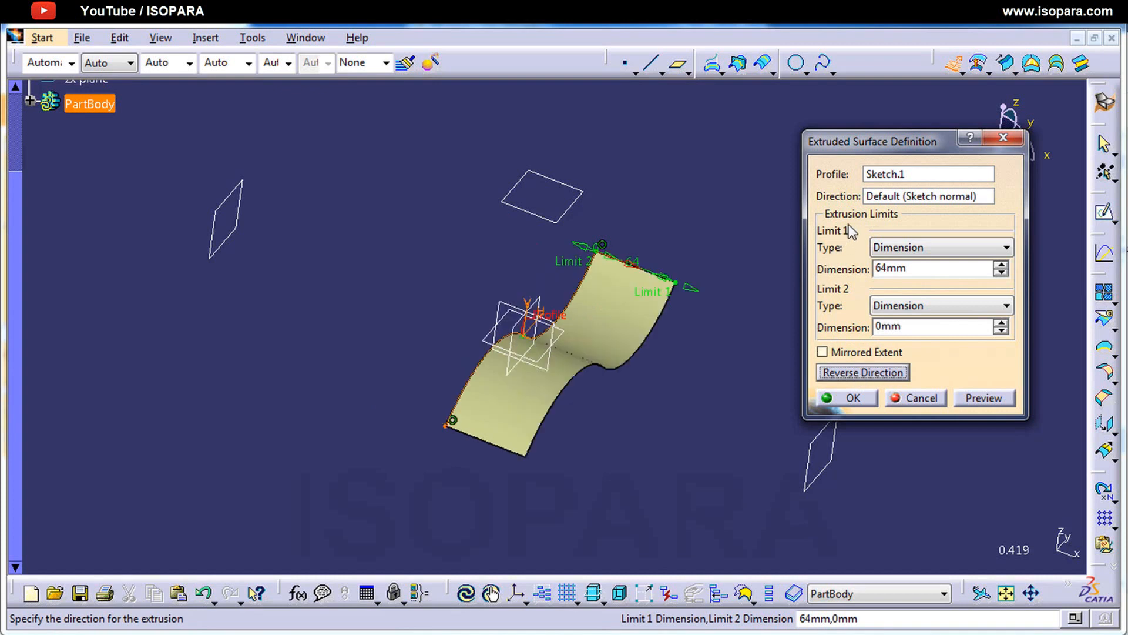
Step: Set the extrusion direction to the xy plane so the surface extends normal to it
{"action": "left_click", "coordinate": [893, 198]}
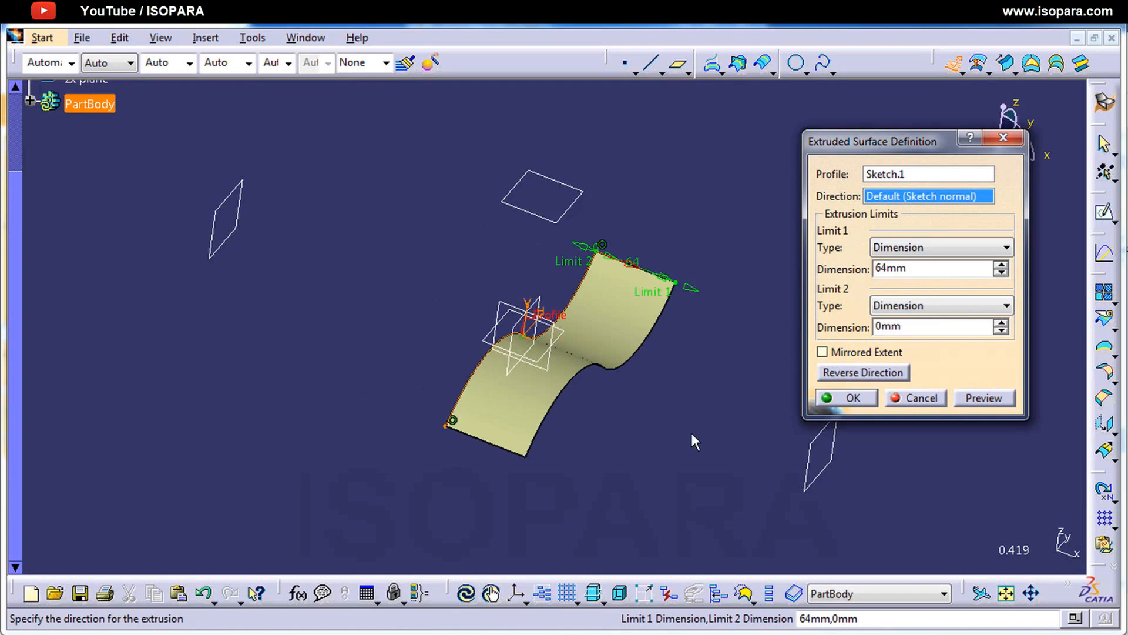
{"action": "middle_click_drag", "start_coordinate": [655, 433], "coordinate": [531, 359]}
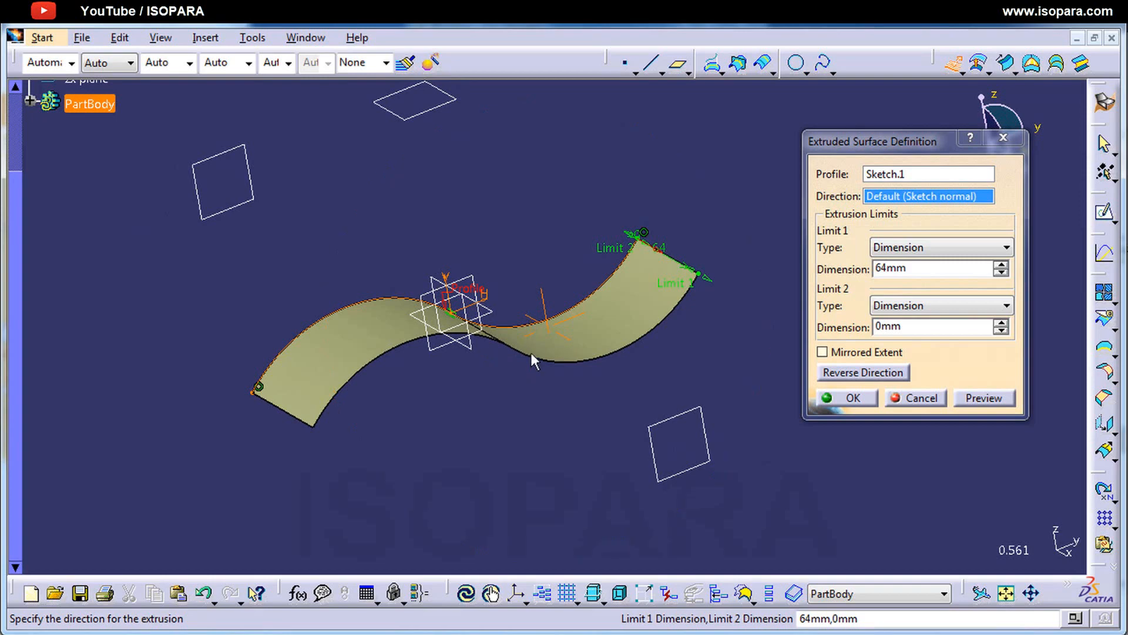
{"action": "left_click", "coordinate": [498, 321]}
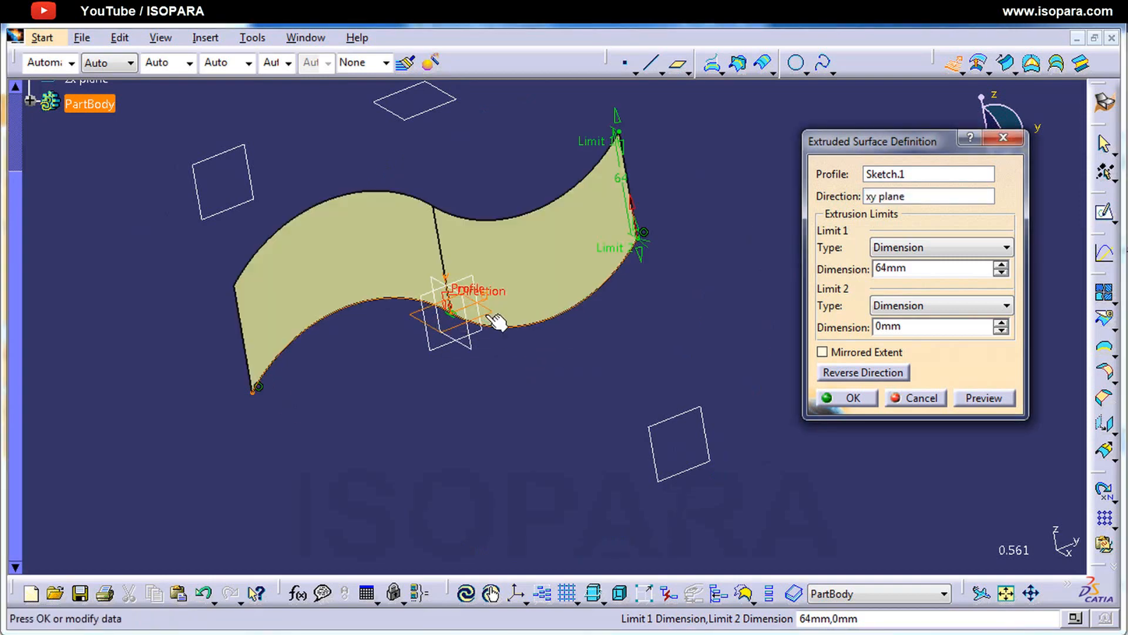
{"action": "middle_click_drag", "start_coordinate": [502, 320], "coordinate": [586, 341]}
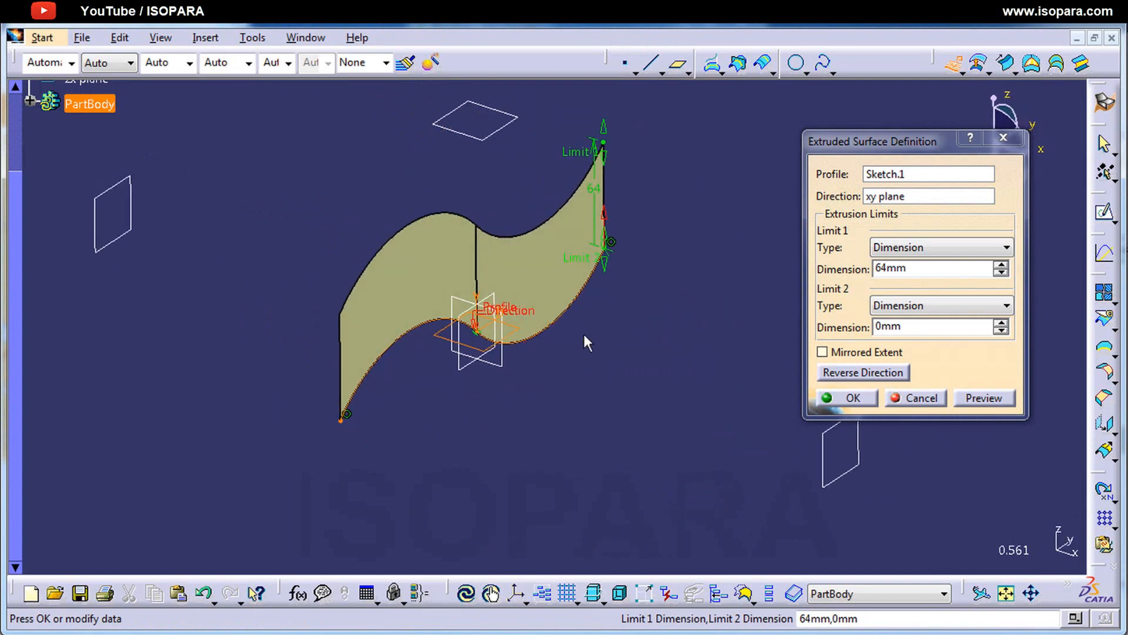
Step: Change Limit 1 of the extrusion to Up-to element, ending at the offset plane above the curve
{"action": "left_click", "coordinate": [919, 246]}
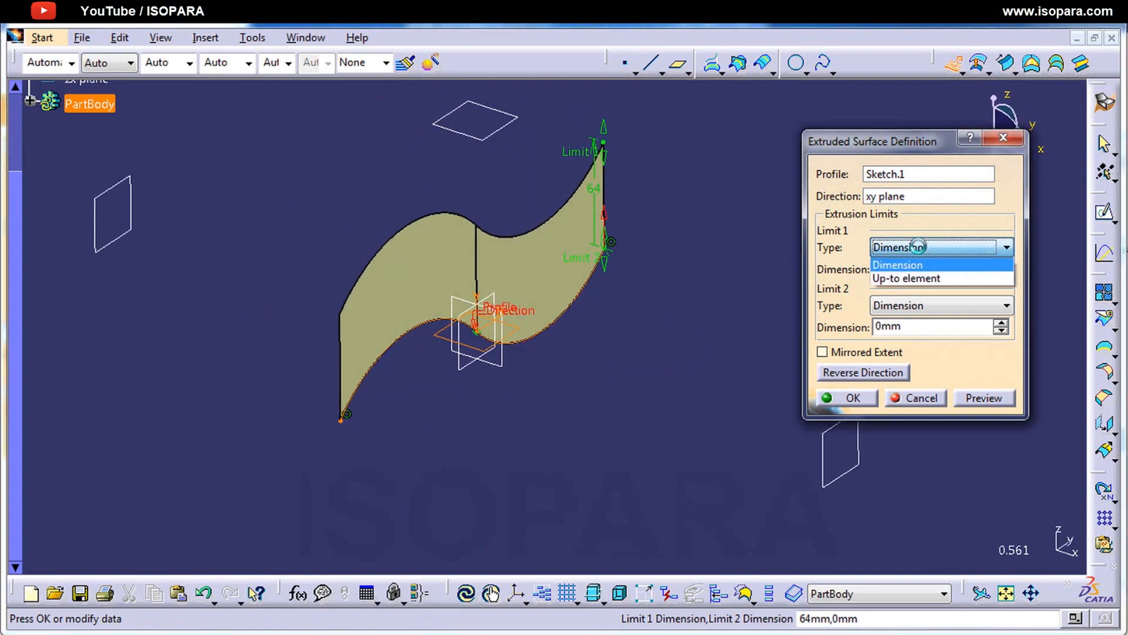
{"action": "left_click", "coordinate": [916, 278]}
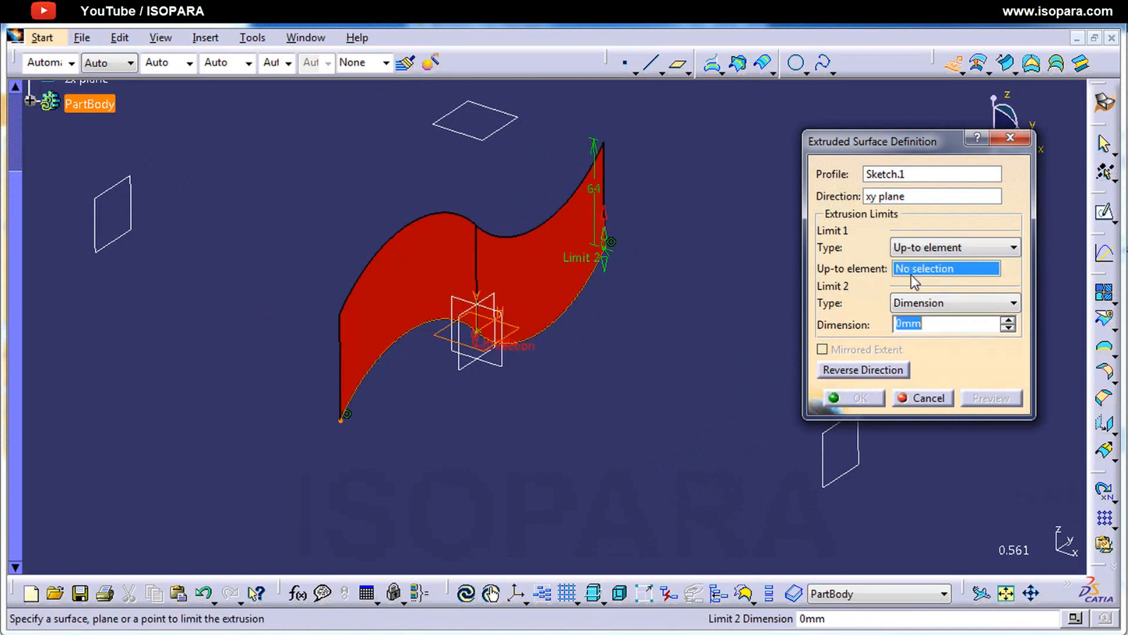
{"action": "left_click", "coordinate": [470, 137]}
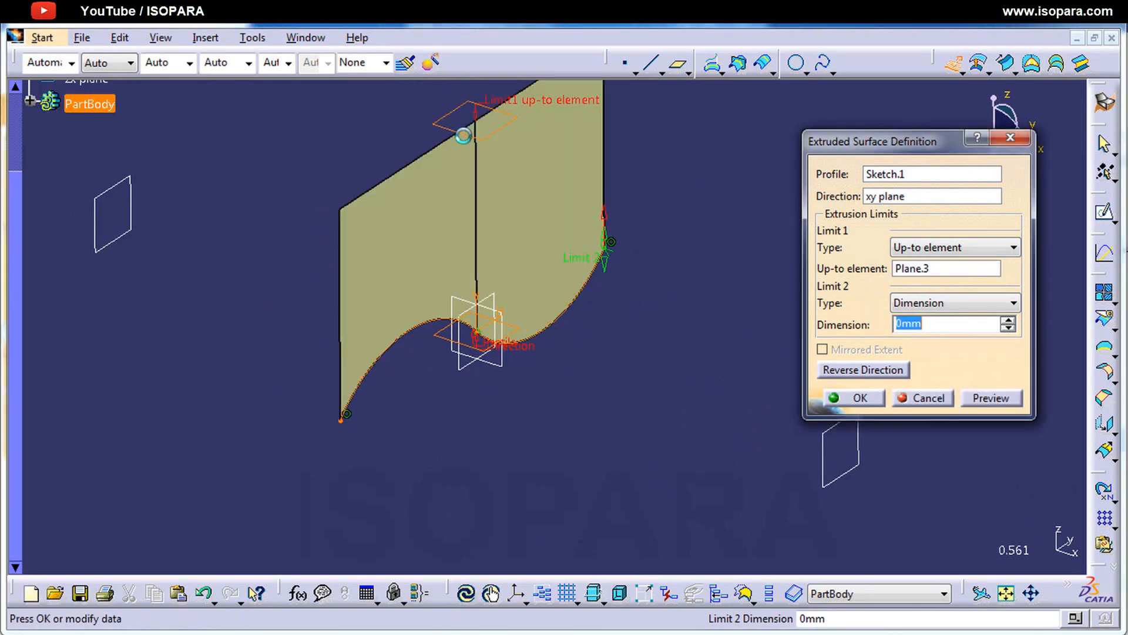
{"action": "middle_click_drag", "start_coordinate": [465, 188], "coordinate": [509, 276]}
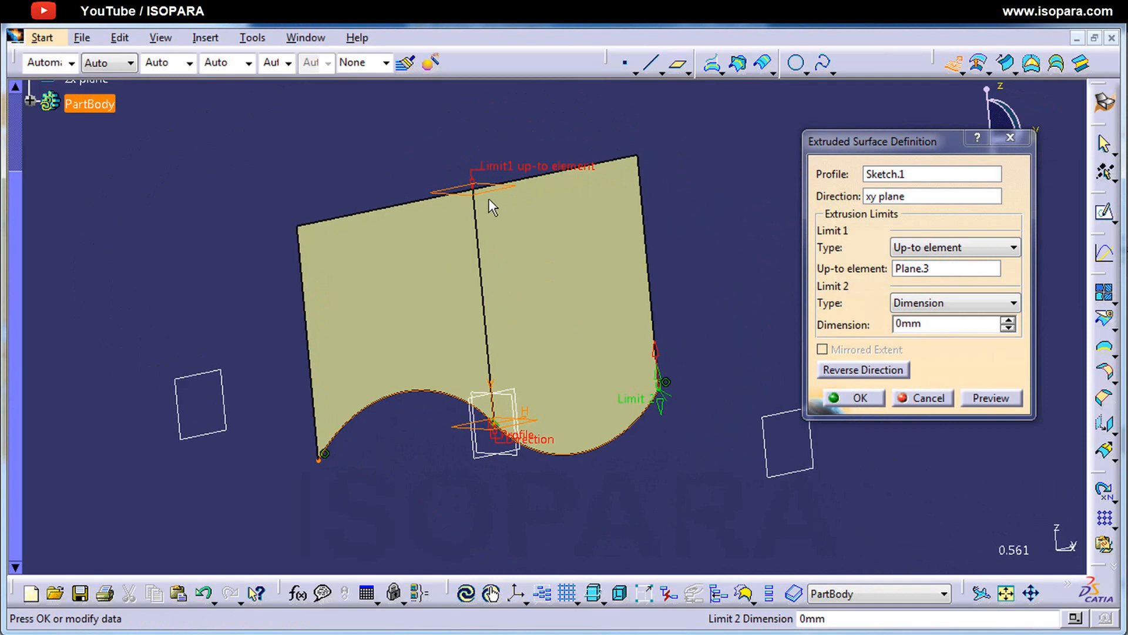
{"action": "middle_click_drag", "start_coordinate": [506, 249], "coordinate": [578, 296]}
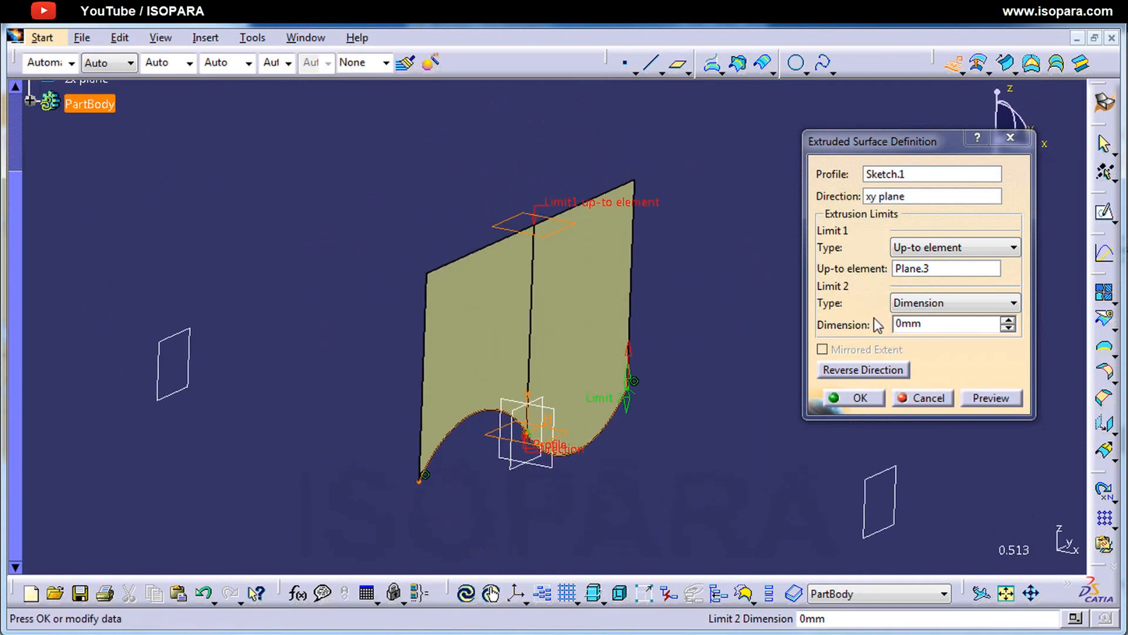
Step: Change Limit 2 to Up-to element with the xy plane as its limit, and create the extruded surface
{"action": "left_click", "coordinate": [951, 302]}
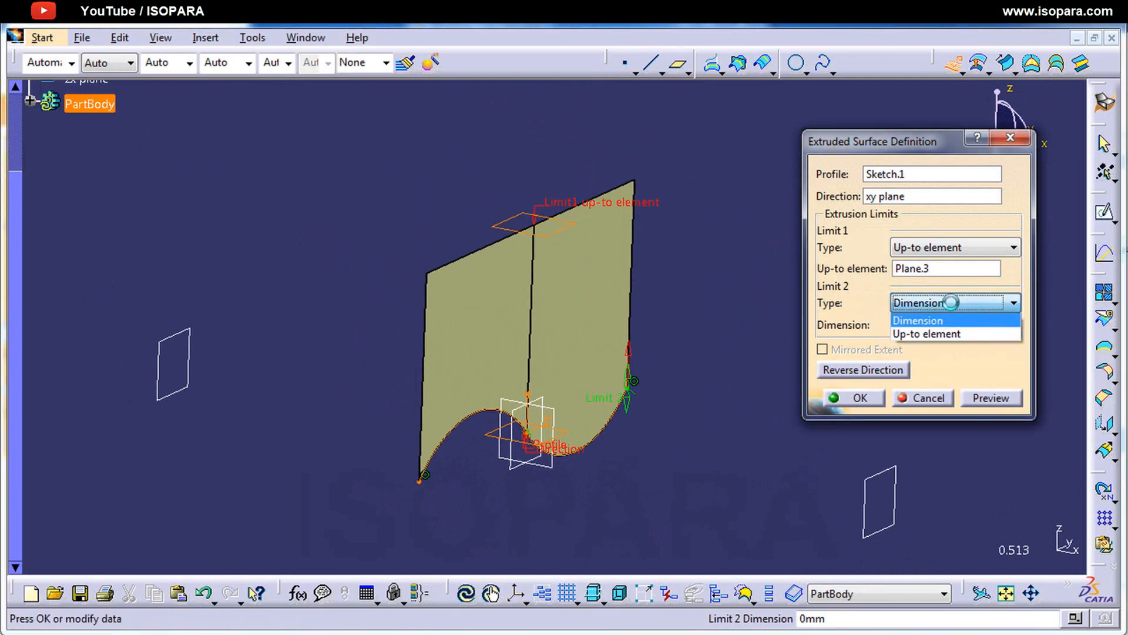
{"action": "left_click", "coordinate": [949, 336]}
{"action": "middle_click_drag", "start_coordinate": [617, 452], "coordinate": [536, 422]}
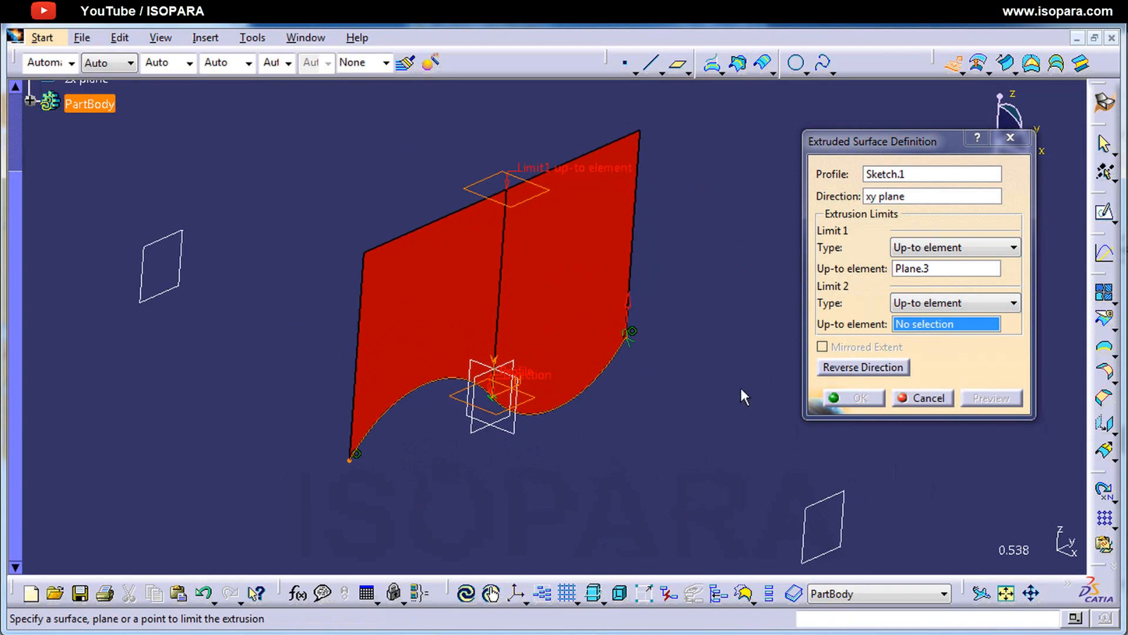
{"action": "left_click", "coordinate": [497, 415]}
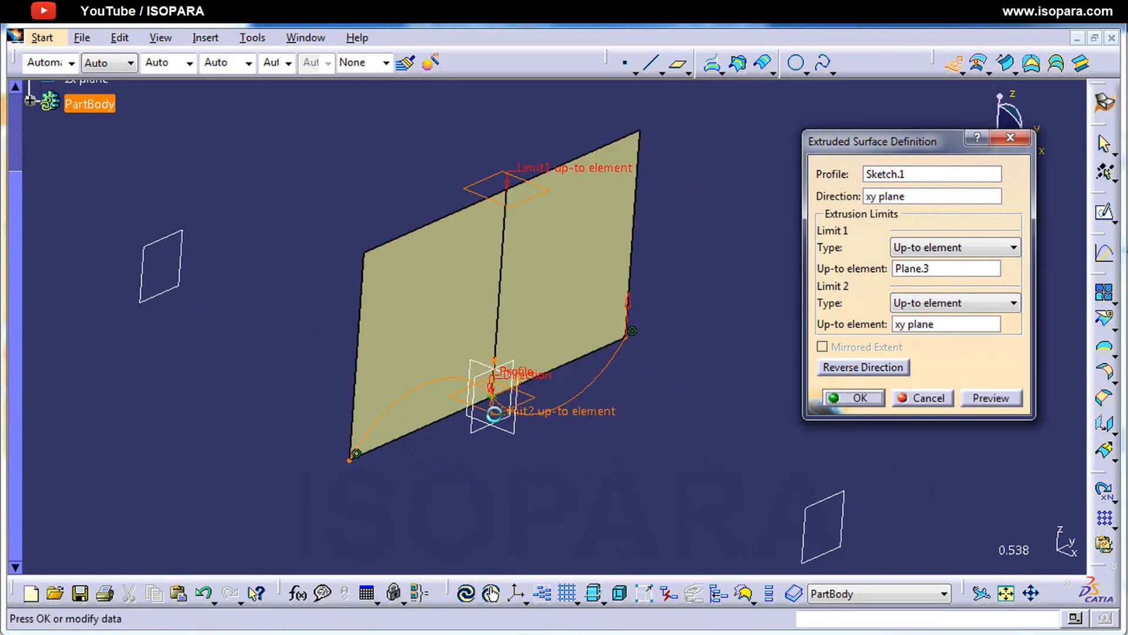
{"action": "middle_click_drag", "start_coordinate": [521, 456], "coordinate": [669, 407]}
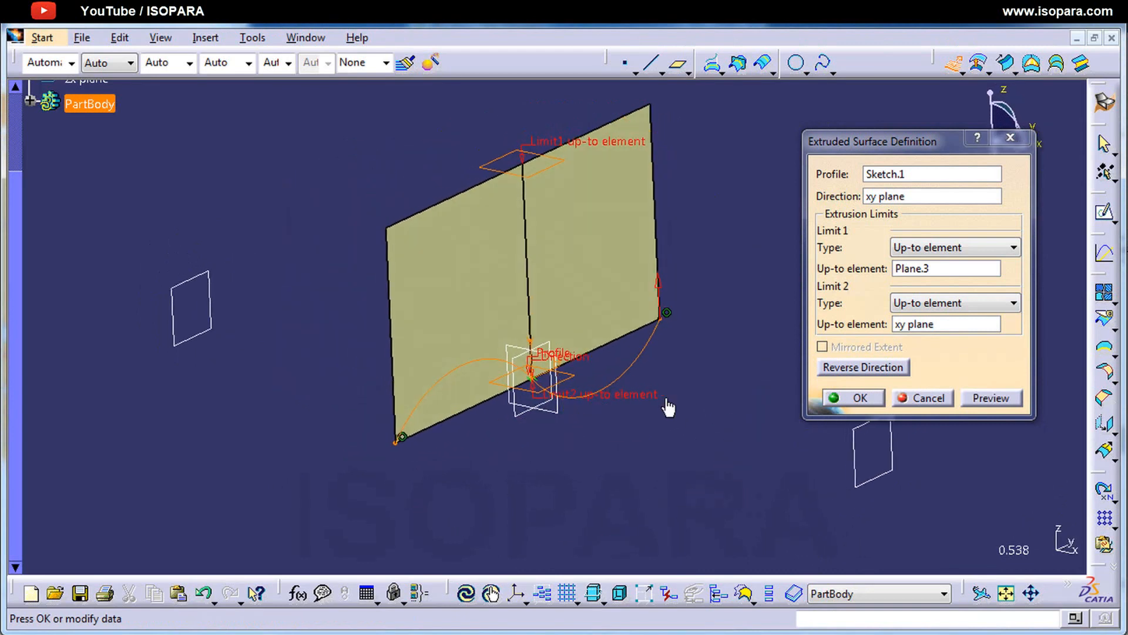
{"action": "left_click", "coordinate": [858, 398]}
{"action": "middle_click_drag", "start_coordinate": [653, 378], "coordinate": [672, 365]}
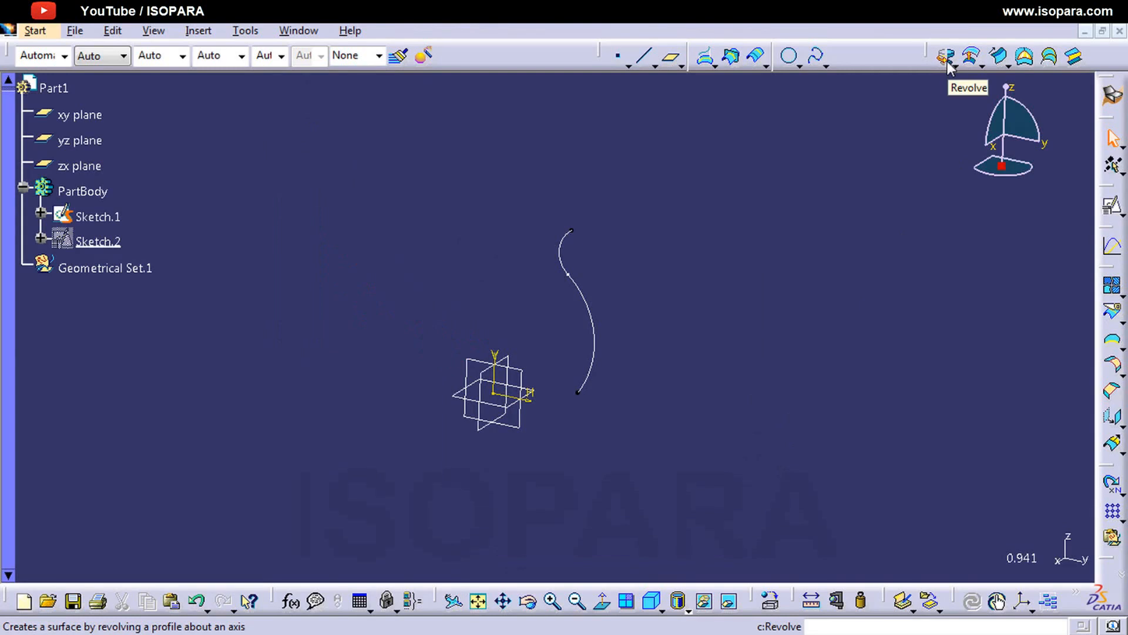
{"action": "key", "text": "ctrl+shift+d"}
{"action": "left_click_drag", "start_coordinate": [932, 69], "coordinate": [964, 72]}
{"action": "key", "text": "Escape"}
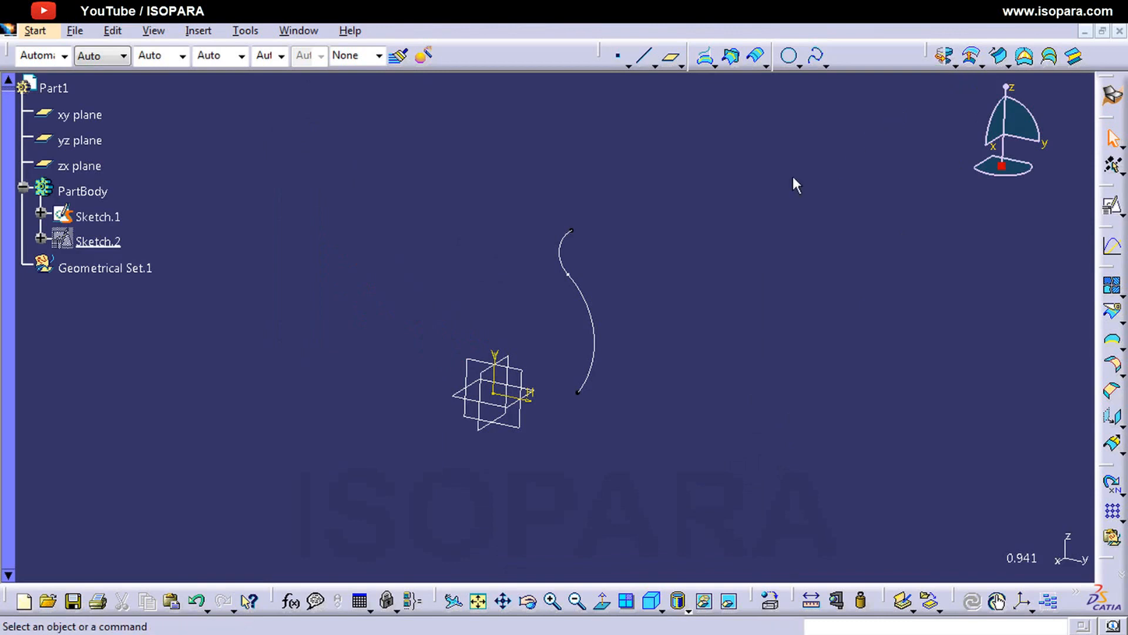
Step: Open Sketch.1 to examine the profile's dimensions and axis, and exit the sketch
{"action": "double_click", "coordinate": [84, 213]}
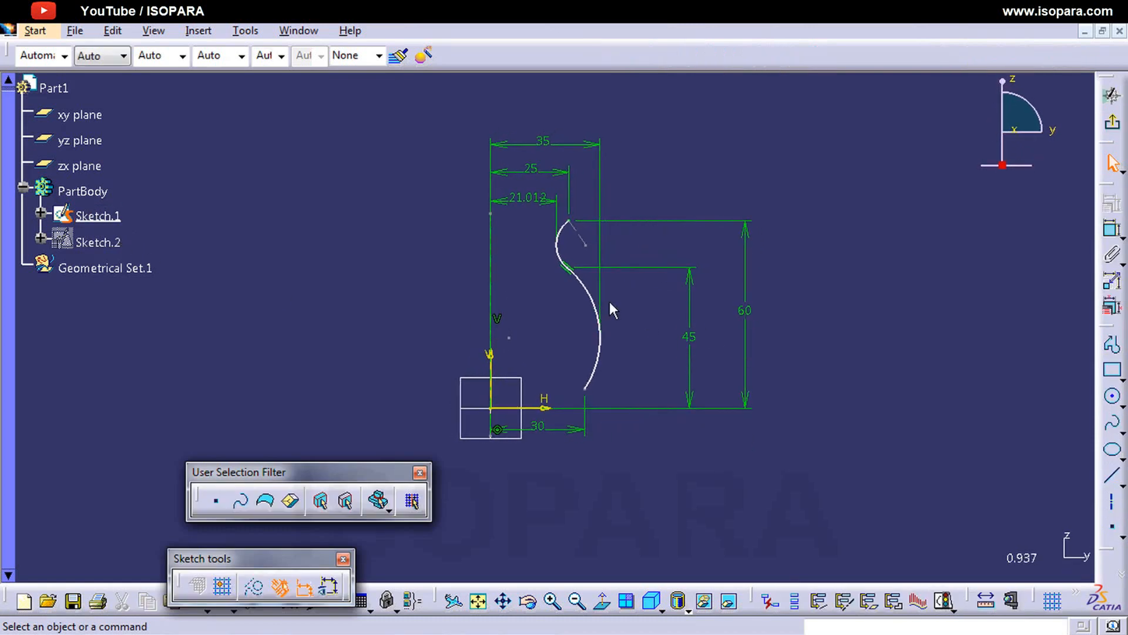
{"action": "left_click", "coordinate": [1110, 134]}
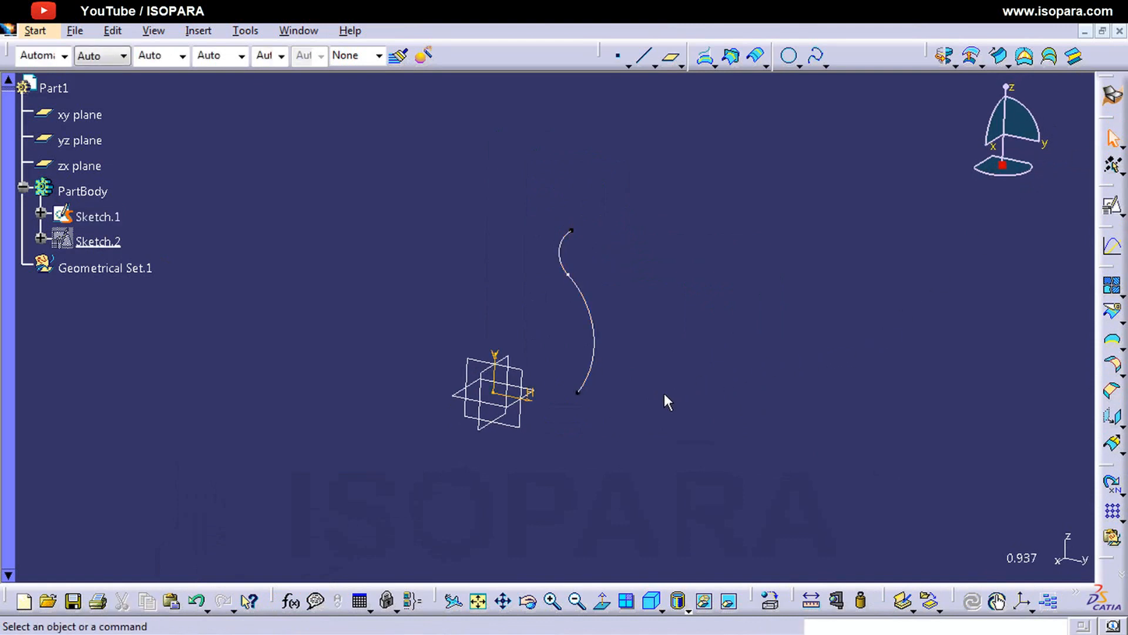
Step: Create a Revolve surface from the Sketch.1 profile through 360 degrees about the default sketch axis
{"action": "left_click", "coordinate": [944, 55]}
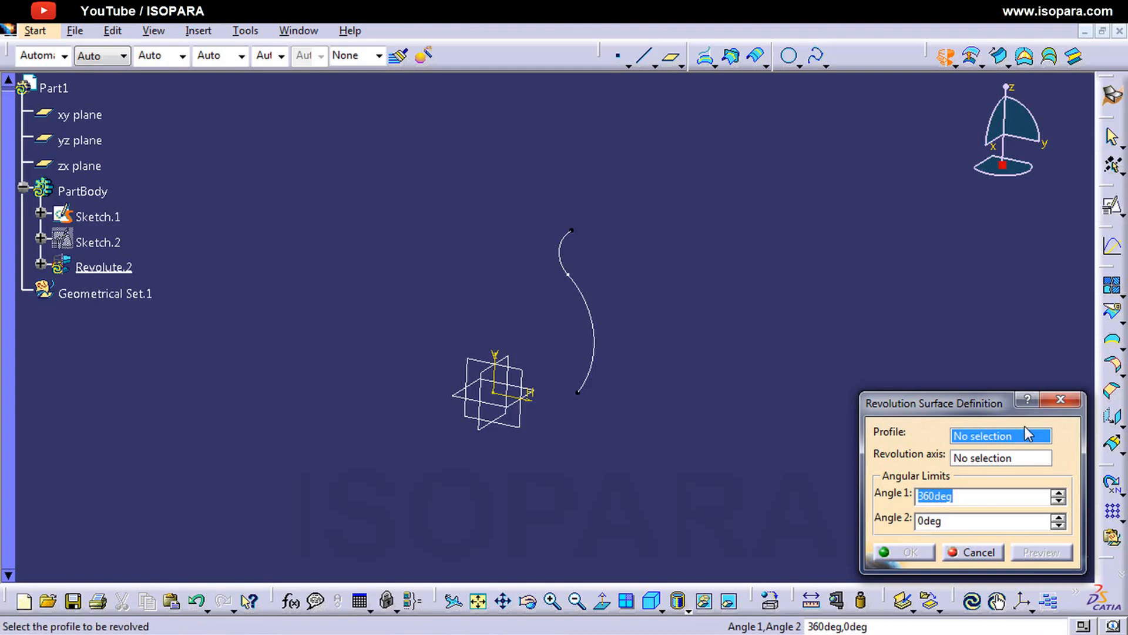
{"action": "left_click", "coordinate": [592, 336]}
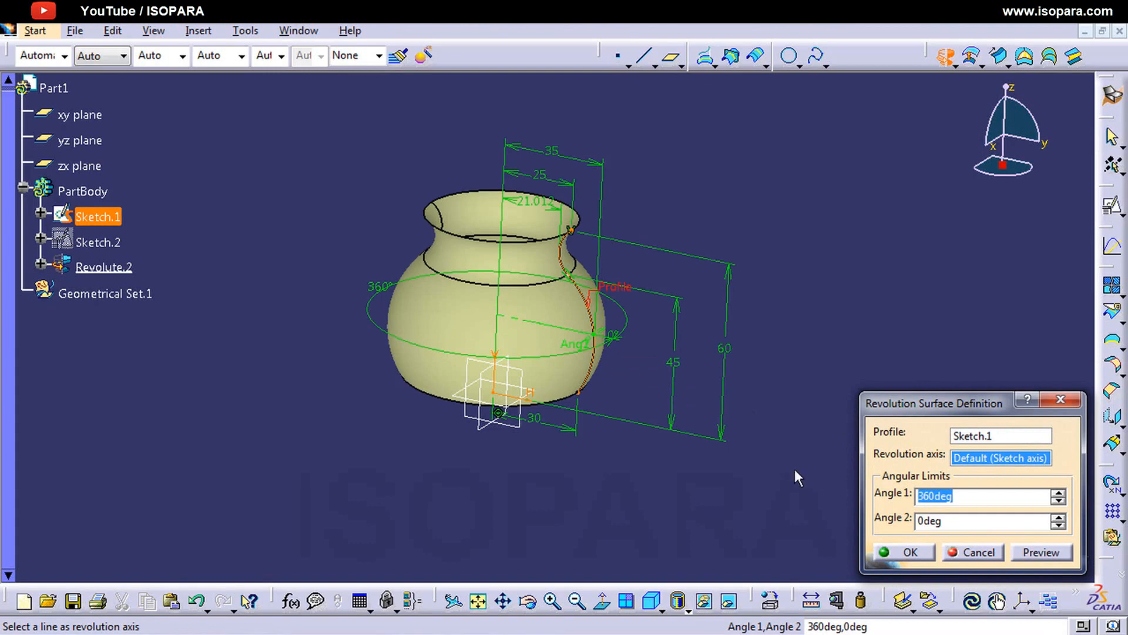
{"action": "middle_click_drag", "start_coordinate": [574, 424], "coordinate": [605, 397]}
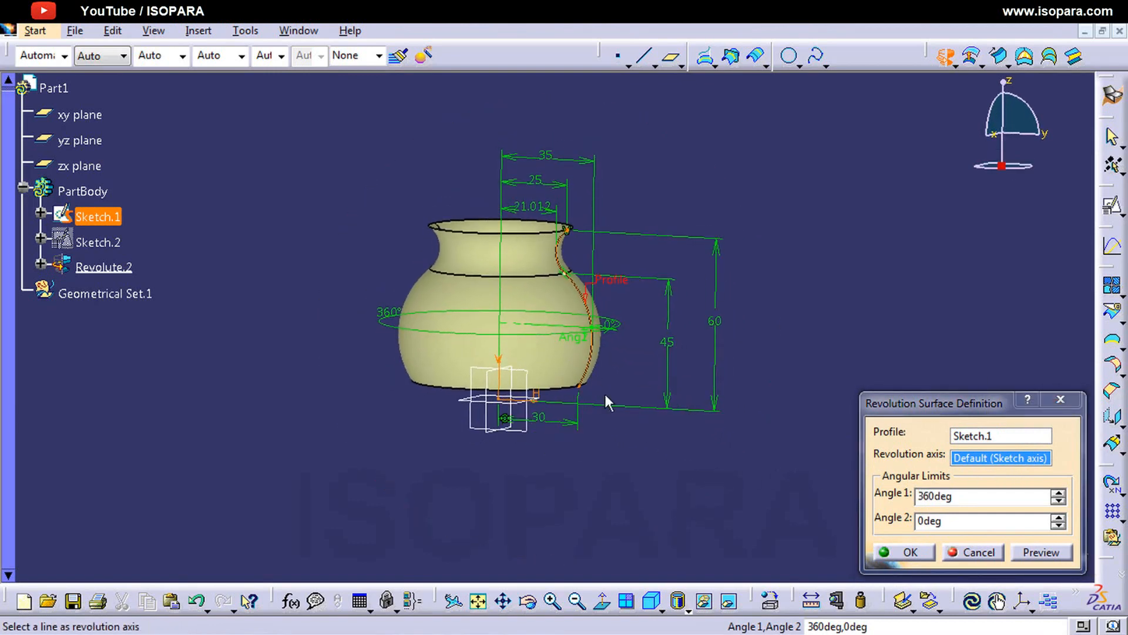
{"action": "left_click", "coordinate": [890, 552]}
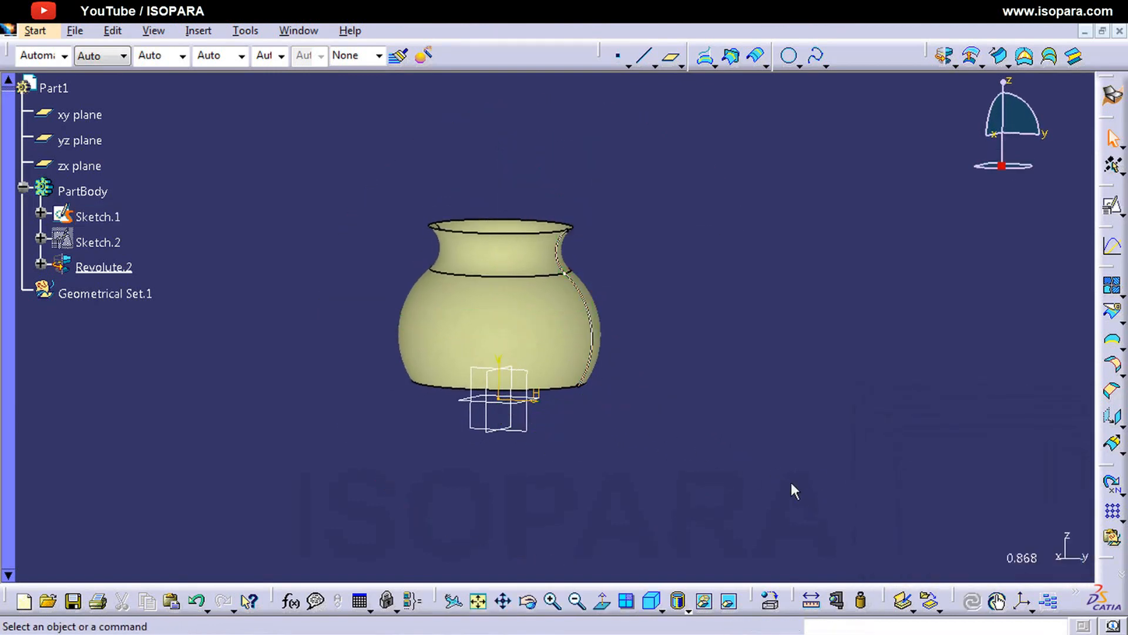
{"action": "middle_click_drag", "start_coordinate": [700, 358], "coordinate": [642, 370]}
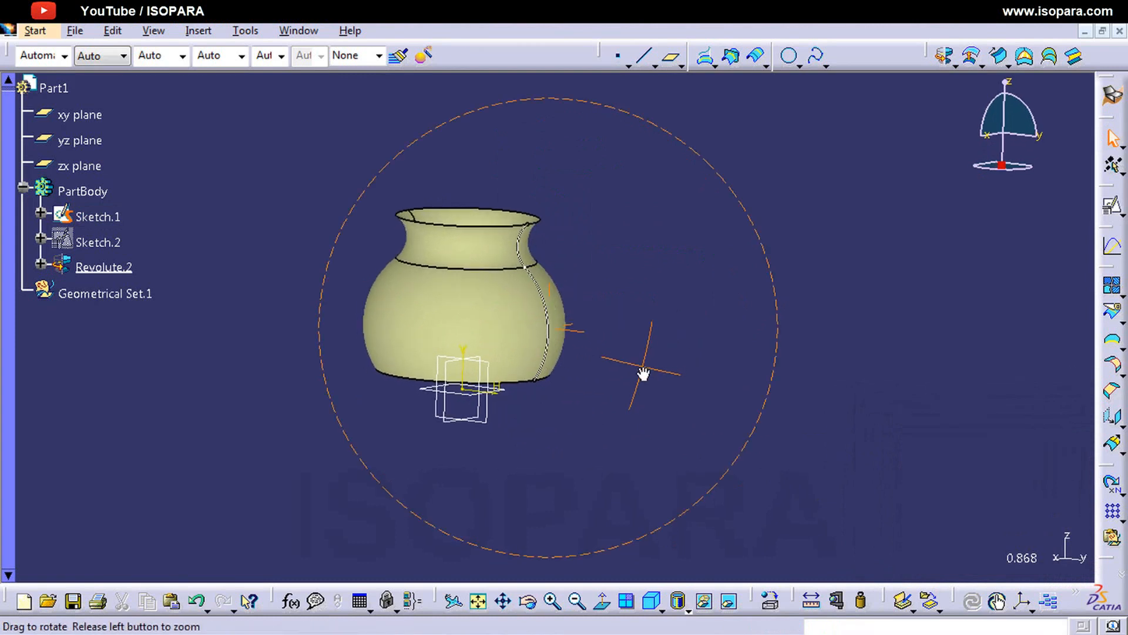
Step: Edit the revolved surface, setting Angle 1 to 180 degrees, and preview it
{"action": "left_click", "coordinate": [130, 268]}
{"action": "left_click", "coordinate": [276, 347]}
{"action": "middle_click_drag", "start_coordinate": [311, 331], "coordinate": [264, 377]}
{"action": "double_click", "coordinate": [102, 267]}
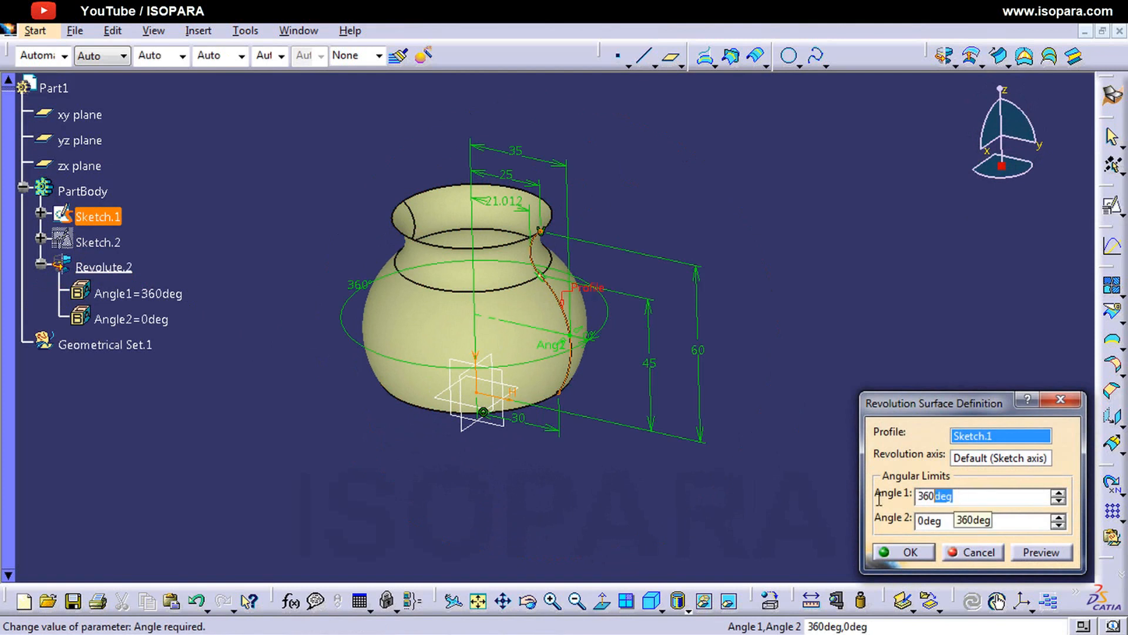
{"action": "type", "text": "1"}
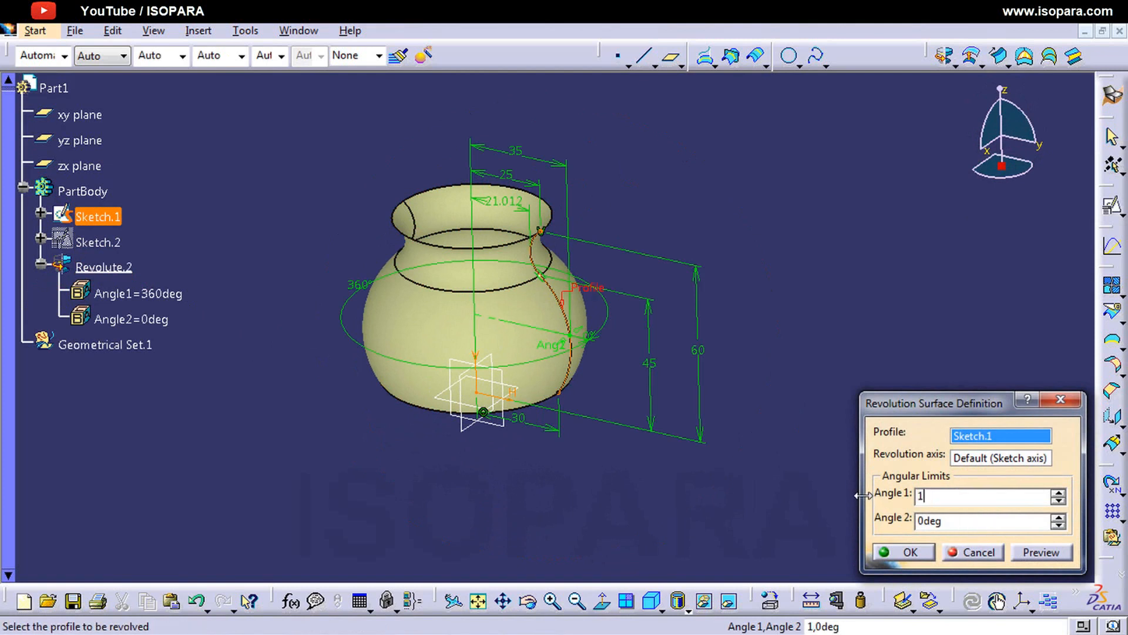
{"action": "type", "text": "80"}
{"action": "left_click", "coordinate": [1054, 556]}
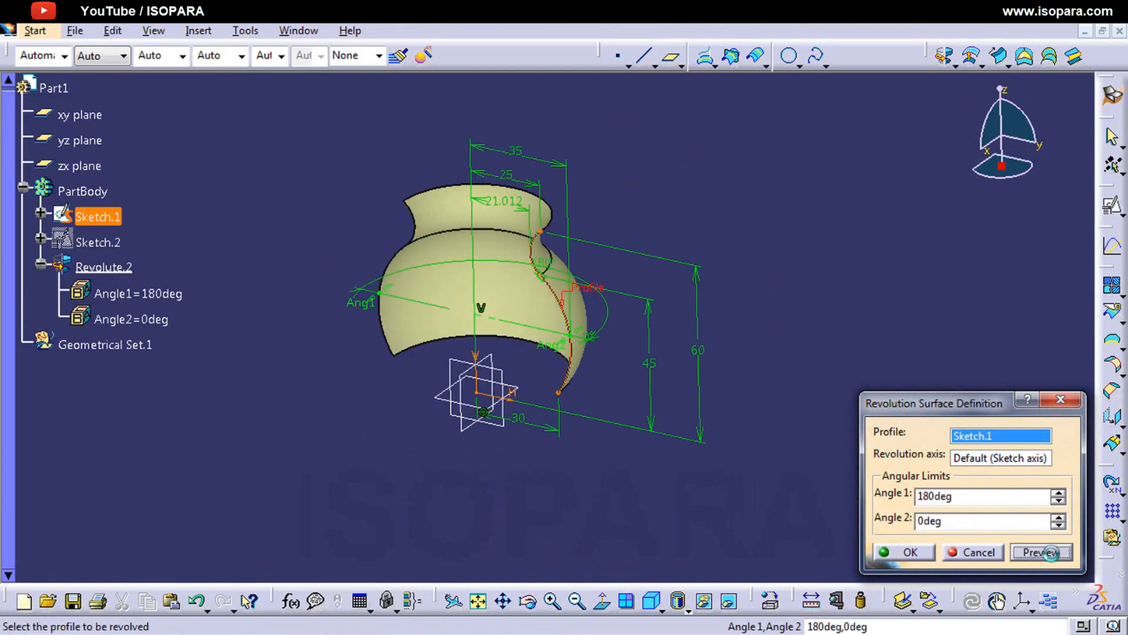
Step: Set Angle 1 of the revolved surface to 270 degrees, preview it and apply the change
{"action": "left_click_drag", "start_coordinate": [969, 496], "coordinate": [848, 490]}
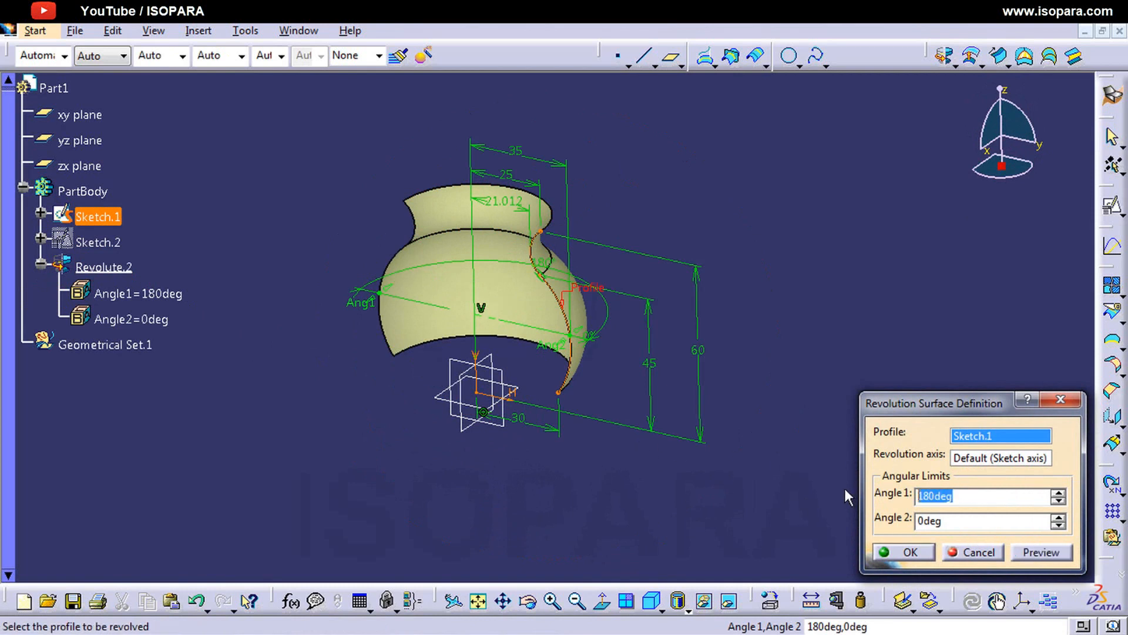
{"action": "type", "text": "270"}
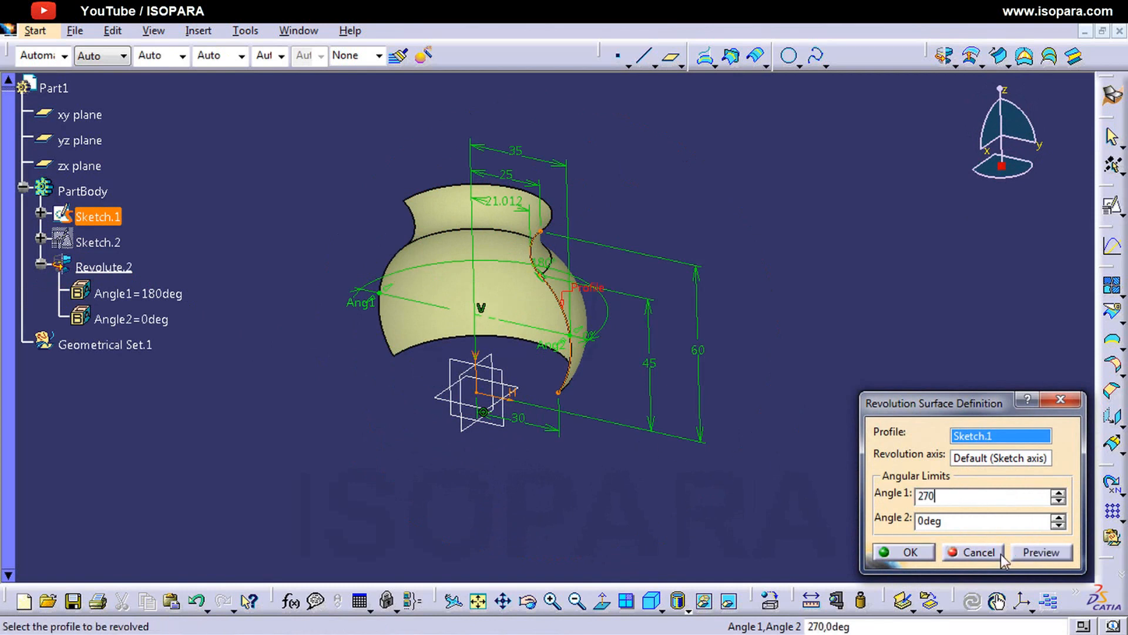
{"action": "left_click", "coordinate": [1041, 553]}
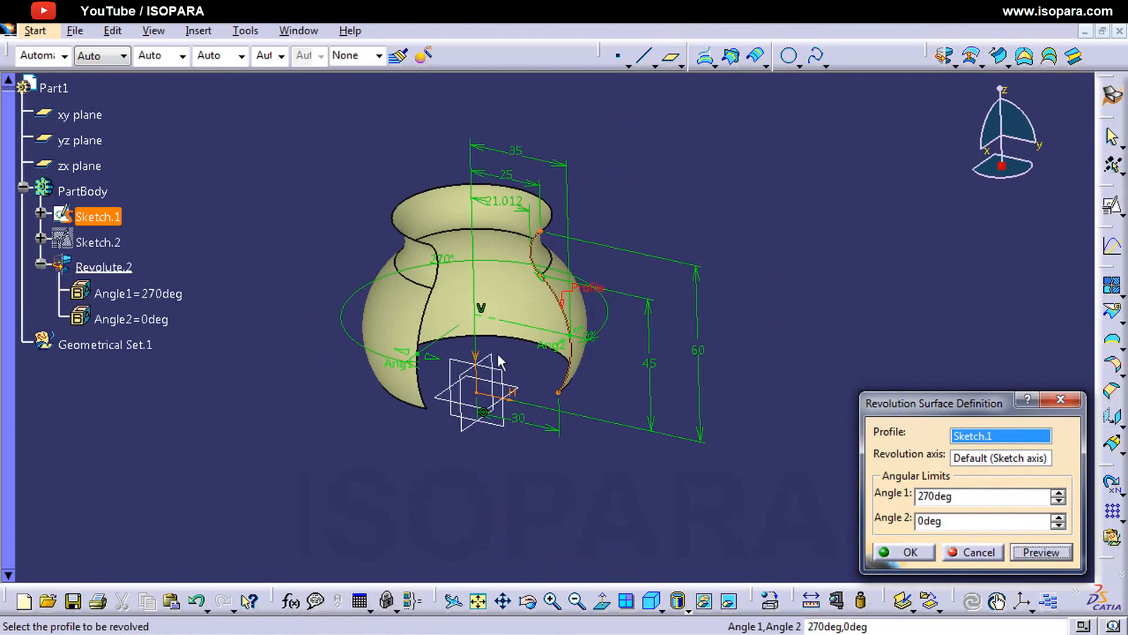
{"action": "middle_click_drag", "start_coordinate": [499, 356], "coordinate": [599, 332]}
{"action": "left_click", "coordinate": [886, 551]}
{"action": "mouse_move", "coordinate": [650, 430]}
{"action": "middle_mouse_down"}
{"action": "mouse_move", "coordinate": [546, 474]}
{"action": "mouse_move", "coordinate": [665, 478]}
{"action": "mouse_move", "coordinate": [516, 428]}
{"action": "mouse_move", "coordinate": [627, 386]}
{"action": "mouse_move", "coordinate": [638, 341]}
{"action": "middle_mouse_up"}
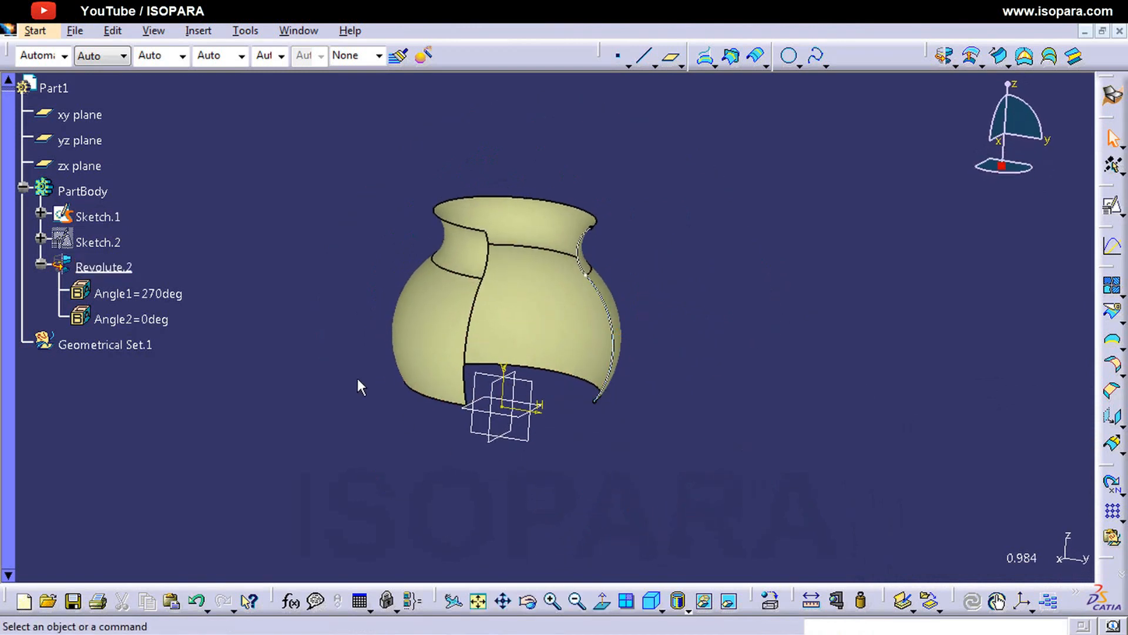
Step: Edit Revolute.2 and replace its default revolution axis with the sketch's horizontal direction, HDirection
{"action": "double_click", "coordinate": [116, 267]}
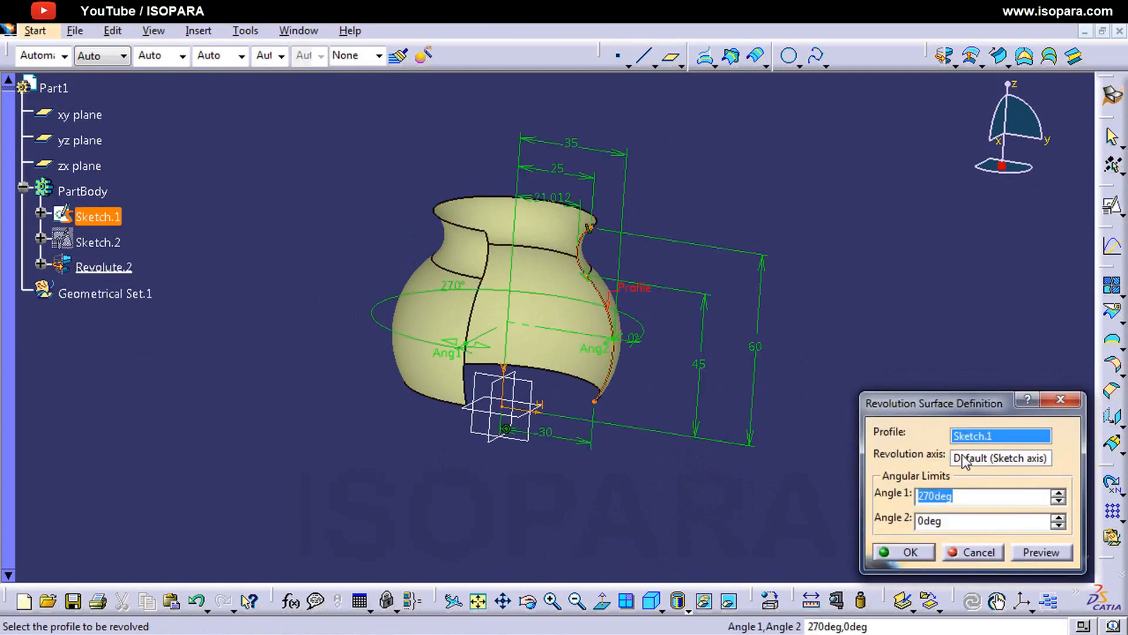
{"action": "left_click", "coordinate": [964, 460]}
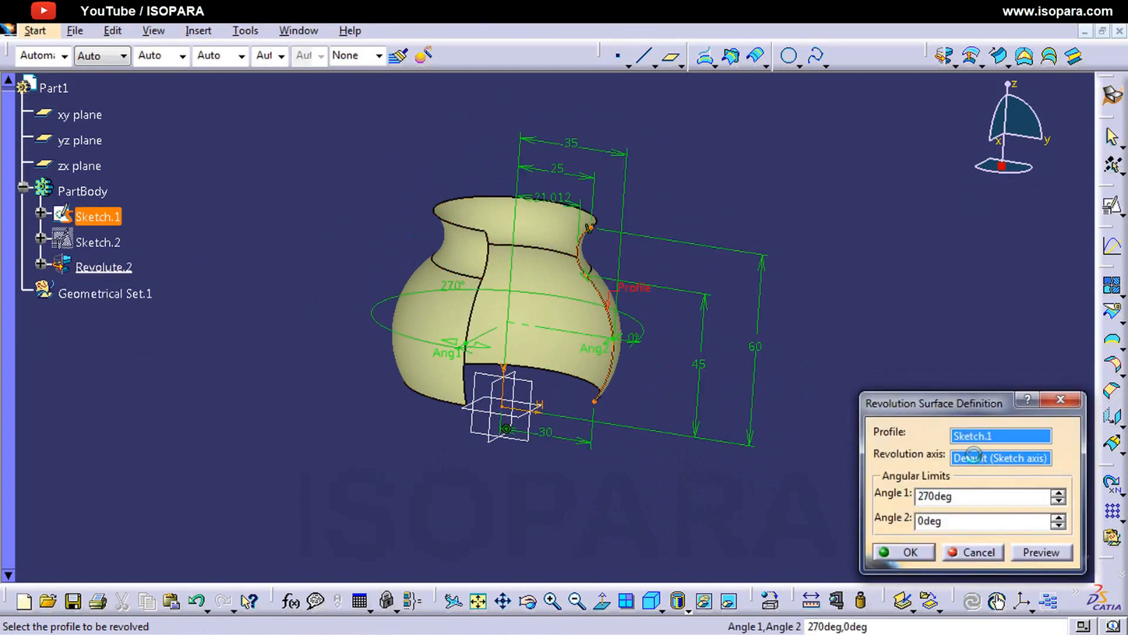
{"action": "left_click", "coordinate": [533, 418]}
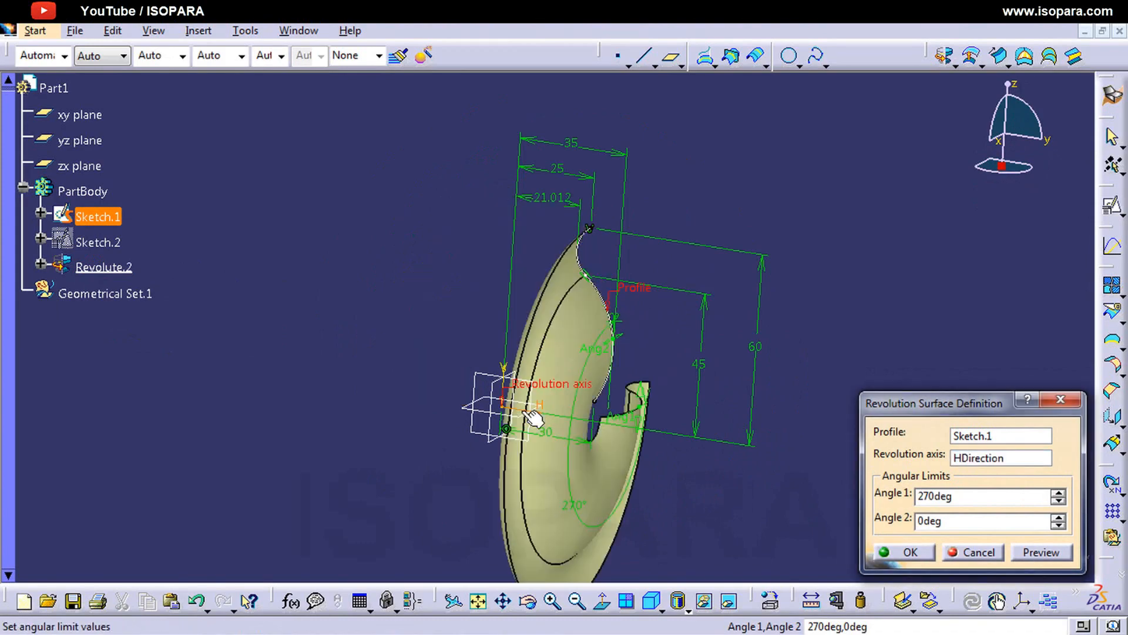
{"action": "middle_click_drag", "start_coordinate": [534, 419], "coordinate": [779, 483]}
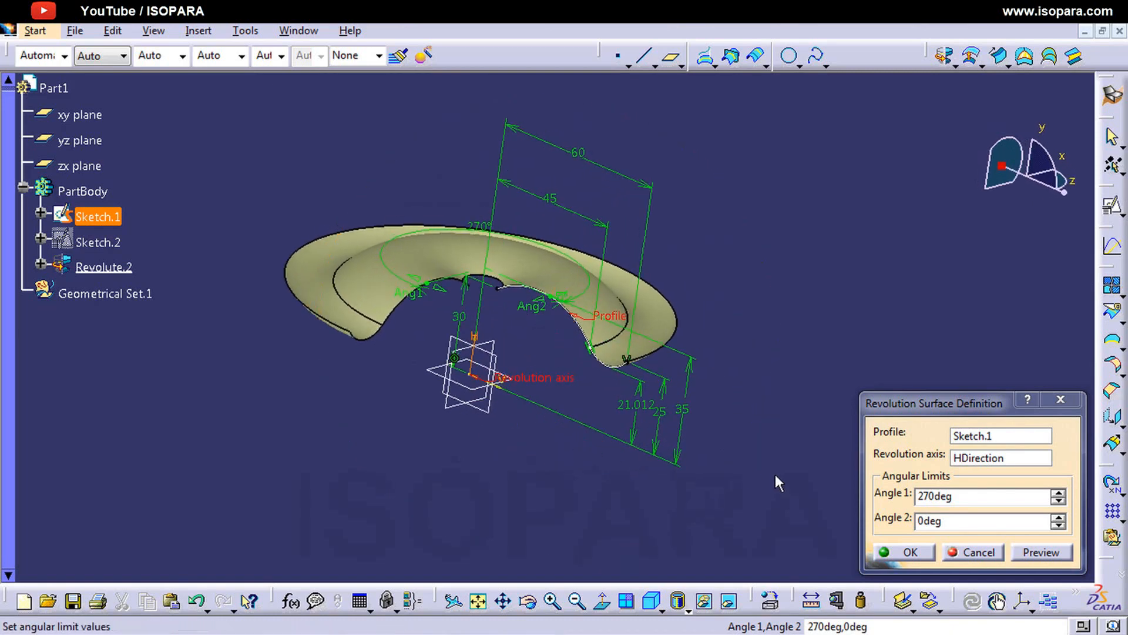
Step: Set Angle 1 of the revolved surface to 360 degrees, preview it and apply the change
{"action": "double_click", "coordinate": [951, 497]}
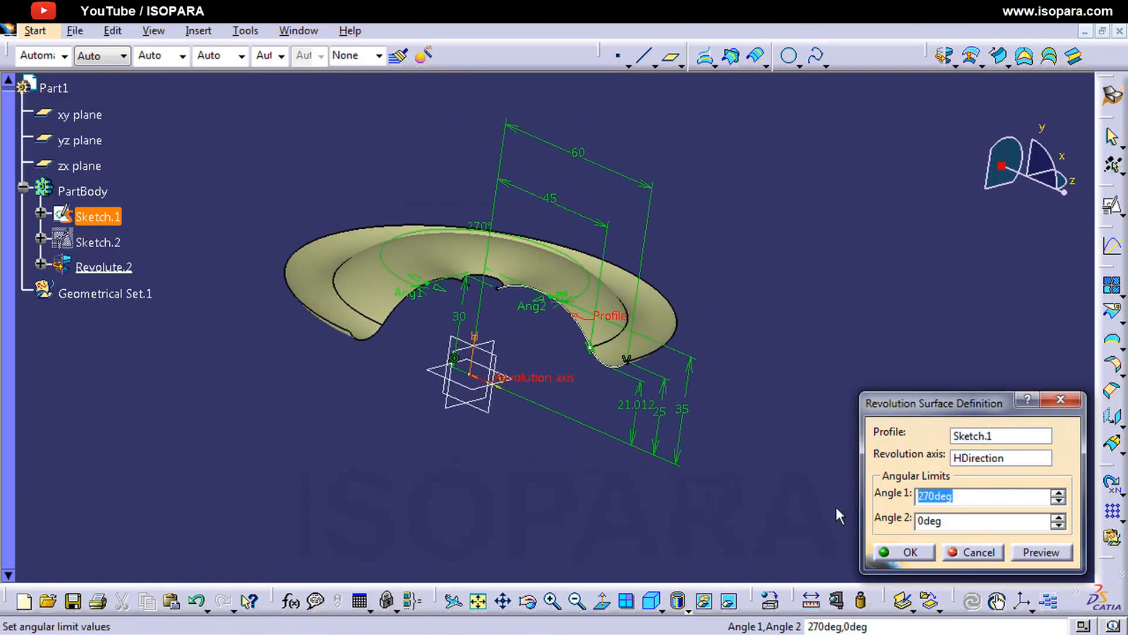
{"action": "type", "text": "360"}
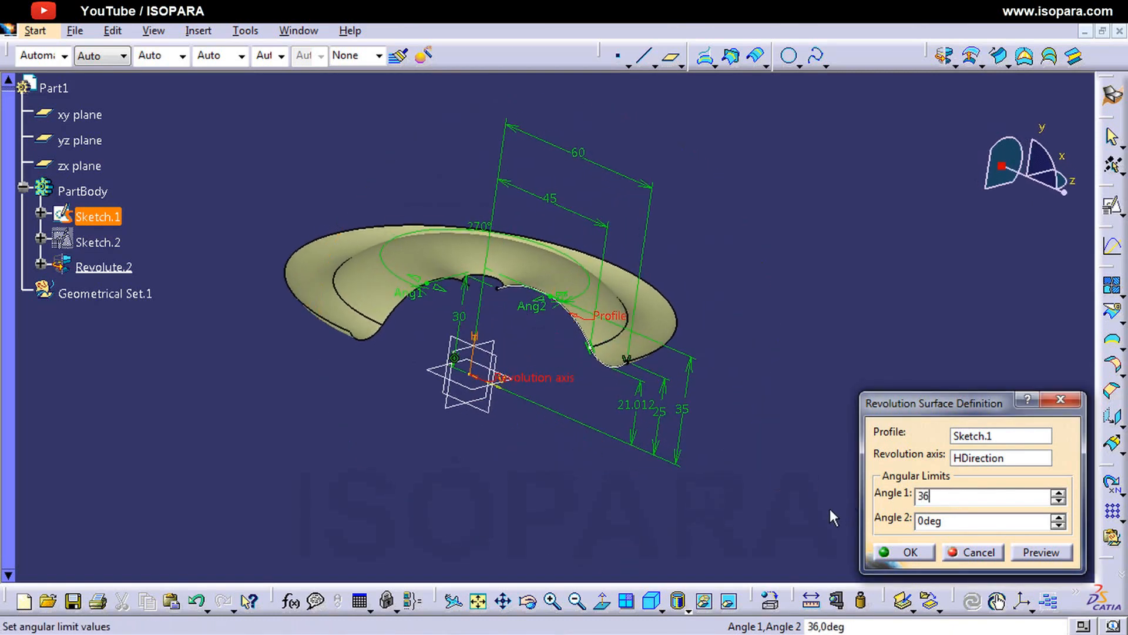
{"action": "left_click", "coordinate": [1055, 553]}
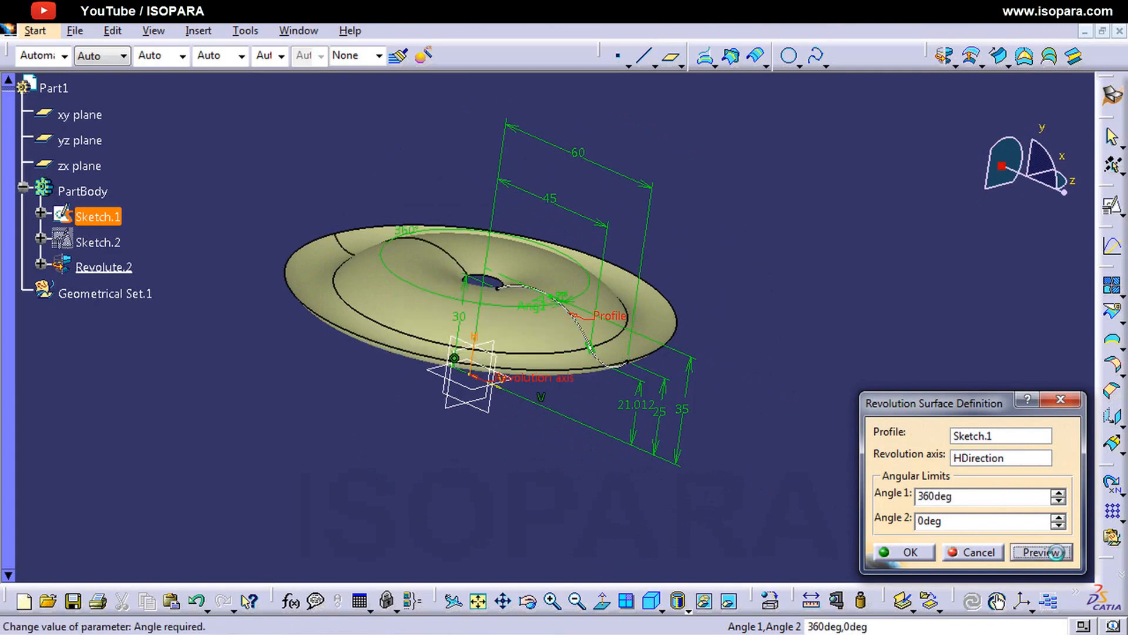
{"action": "left_click", "coordinate": [905, 552]}
{"action": "mouse_move", "coordinate": [517, 351]}
{"action": "middle_mouse_down"}
{"action": "mouse_move", "coordinate": [552, 488]}
{"action": "mouse_move", "coordinate": [537, 486]}
{"action": "mouse_move", "coordinate": [524, 413]}
{"action": "mouse_move", "coordinate": [649, 196]}
{"action": "mouse_move", "coordinate": [785, 308]}
{"action": "mouse_move", "coordinate": [640, 531]}
{"action": "mouse_move", "coordinate": [479, 408]}
{"action": "mouse_move", "coordinate": [566, 271]}
{"action": "mouse_move", "coordinate": [517, 262]}
{"action": "mouse_move", "coordinate": [608, 388]}
{"action": "mouse_move", "coordinate": [642, 524]}
{"action": "mouse_move", "coordinate": [580, 387]}
{"action": "mouse_move", "coordinate": [589, 319]}
{"action": "mouse_move", "coordinate": [506, 438]}
{"action": "mouse_move", "coordinate": [557, 433]}
{"action": "mouse_move", "coordinate": [435, 380]}
{"action": "mouse_move", "coordinate": [496, 416]}
{"action": "mouse_move", "coordinate": [327, 367]}
{"action": "mouse_move", "coordinate": [400, 388]}
{"action": "middle_mouse_up"}
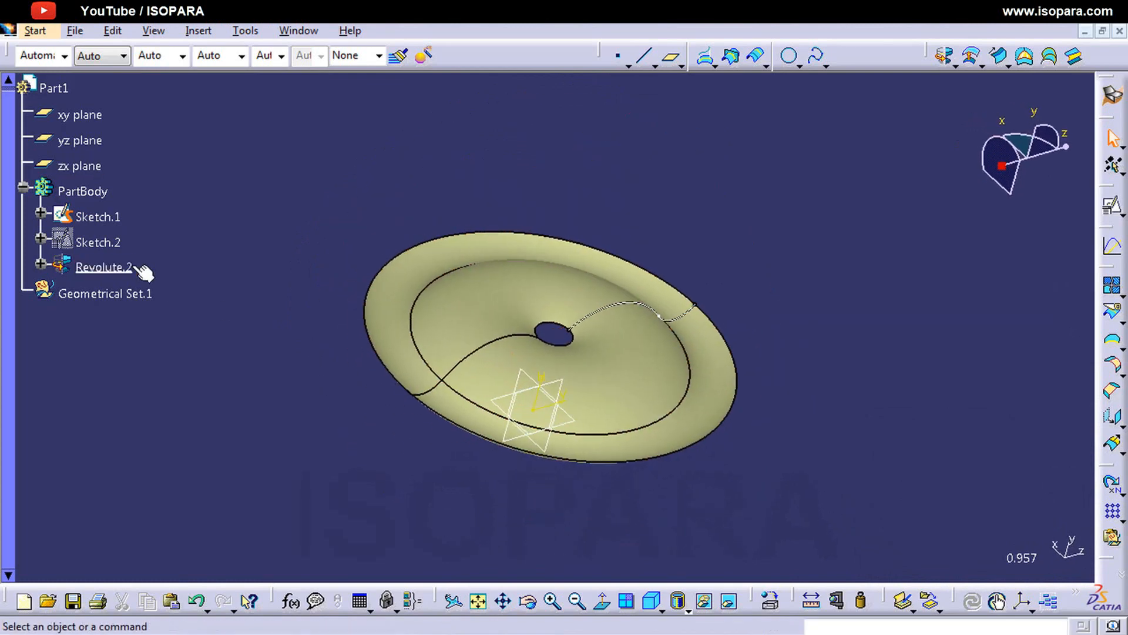
Step: Hide the Revolute.2 surface and show the Sketch.2 line
{"action": "left_click", "coordinate": [97, 242]}
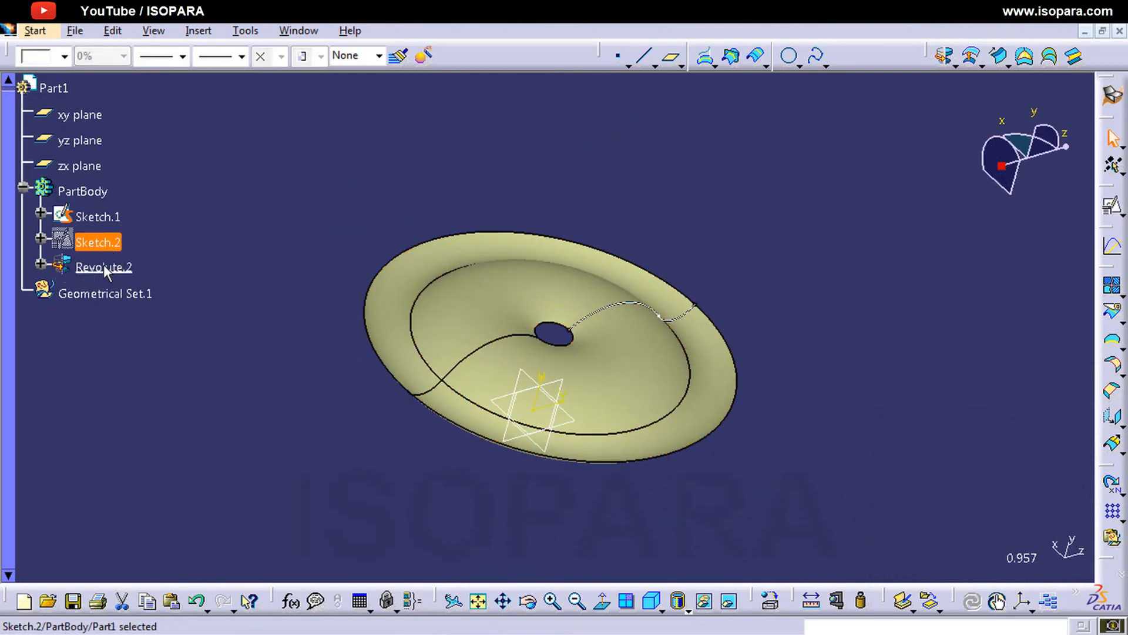
{"action": "left_click", "coordinate": [104, 267]}
{"action": "key", "text": "ctrl+h"}
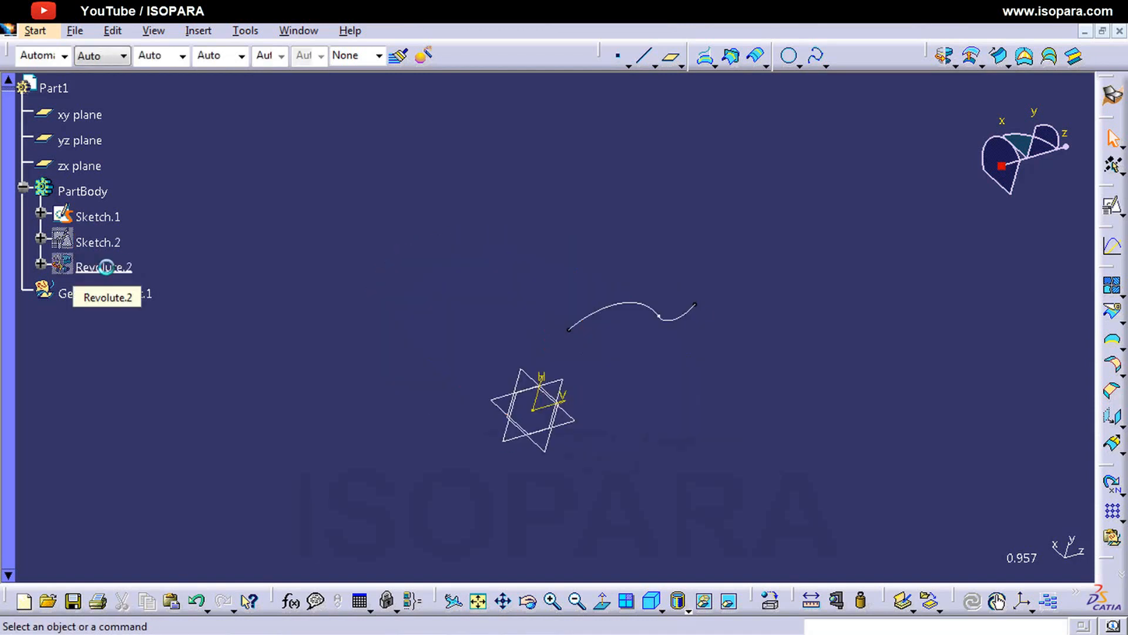
{"action": "left_click", "coordinate": [97, 242]}
{"action": "key", "text": "ctrl+h"}
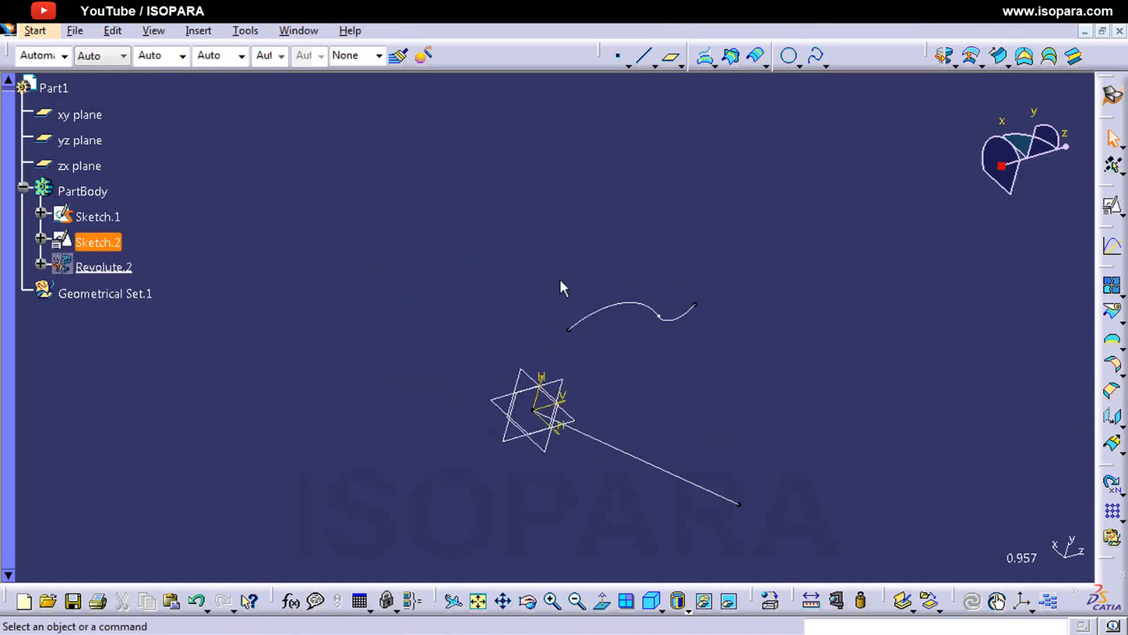
{"action": "mouse_move", "coordinate": [562, 287]}
{"action": "middle_mouse_down"}
{"action": "mouse_move", "coordinate": [554, 304]}
{"action": "mouse_move", "coordinate": [327, 315]}
{"action": "middle_mouse_up"}
{"action": "mouse_move", "coordinate": [629, 408]}
{"action": "middle_mouse_down"}
{"action": "mouse_move", "coordinate": [558, 362]}
{"action": "mouse_move", "coordinate": [576, 327]}
{"action": "mouse_move", "coordinate": [549, 370]}
{"action": "mouse_move", "coordinate": [386, 343]}
{"action": "mouse_move", "coordinate": [515, 348]}
{"action": "mouse_move", "coordinate": [713, 290]}
{"action": "mouse_move", "coordinate": [796, 408]}
{"action": "mouse_move", "coordinate": [517, 320]}
{"action": "mouse_move", "coordinate": [658, 365]}
{"action": "mouse_move", "coordinate": [514, 368]}
{"action": "mouse_move", "coordinate": [363, 332]}
{"action": "mouse_move", "coordinate": [653, 390]}
{"action": "mouse_move", "coordinate": [650, 414]}
{"action": "middle_mouse_up"}
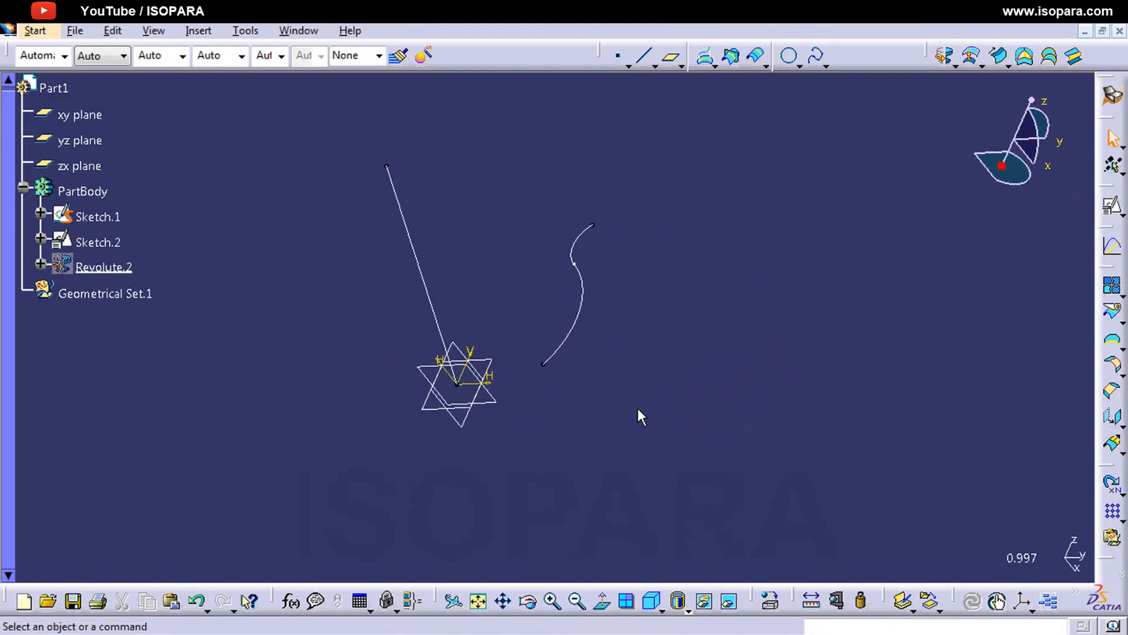
Step: Create a Revolve surface from the Sketch.1 profile through 360 degrees, using the Sketch.2 line as the revolution axis
{"action": "left_click", "coordinate": [944, 56]}
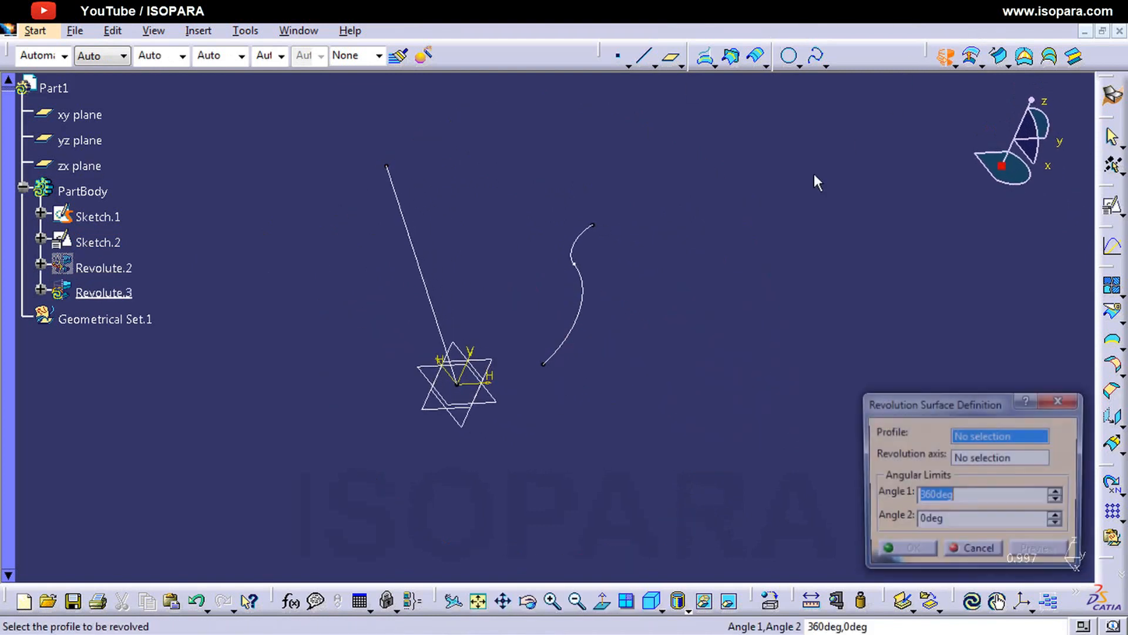
{"action": "left_click", "coordinate": [586, 306]}
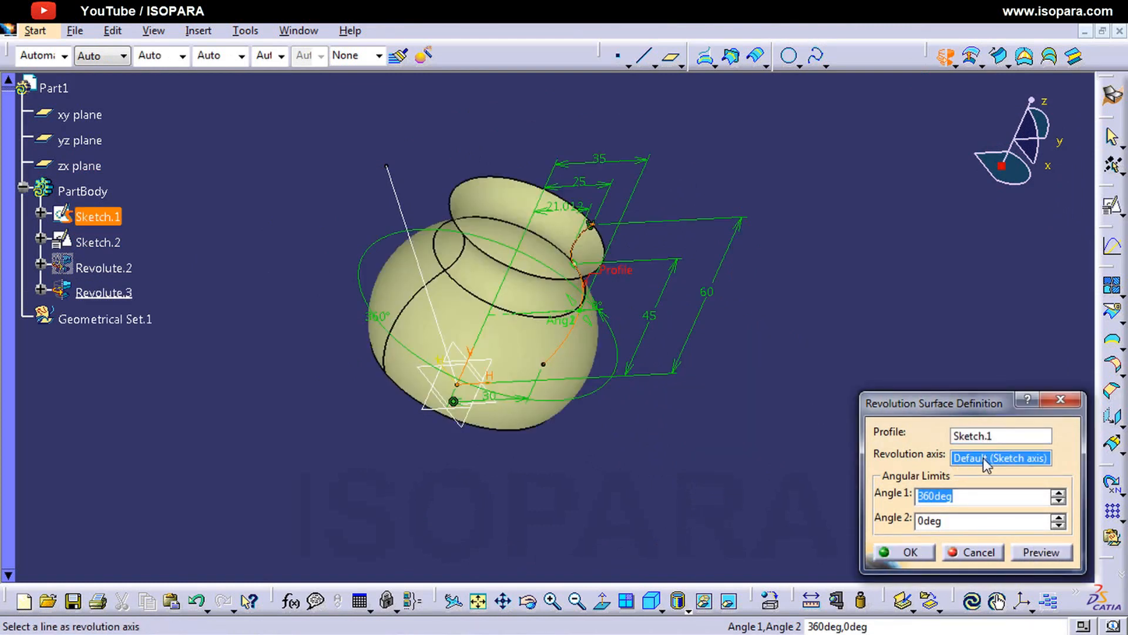
{"action": "left_click", "coordinate": [977, 460]}
{"action": "left_click", "coordinate": [399, 200]}
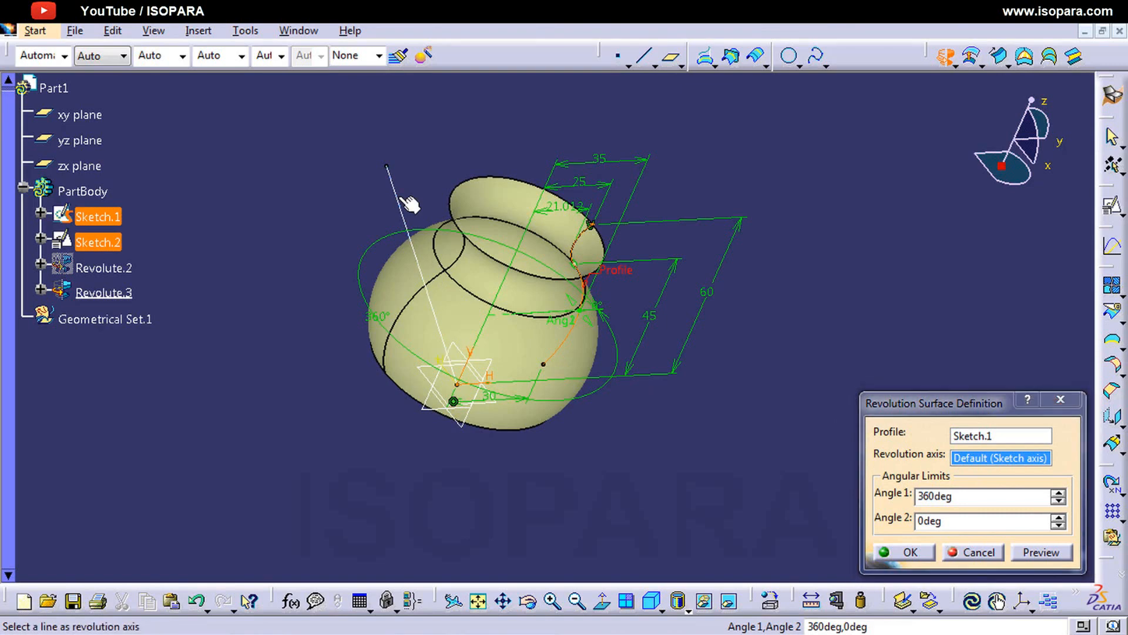
{"action": "middle_click_drag", "start_coordinate": [575, 376], "coordinate": [674, 406]}
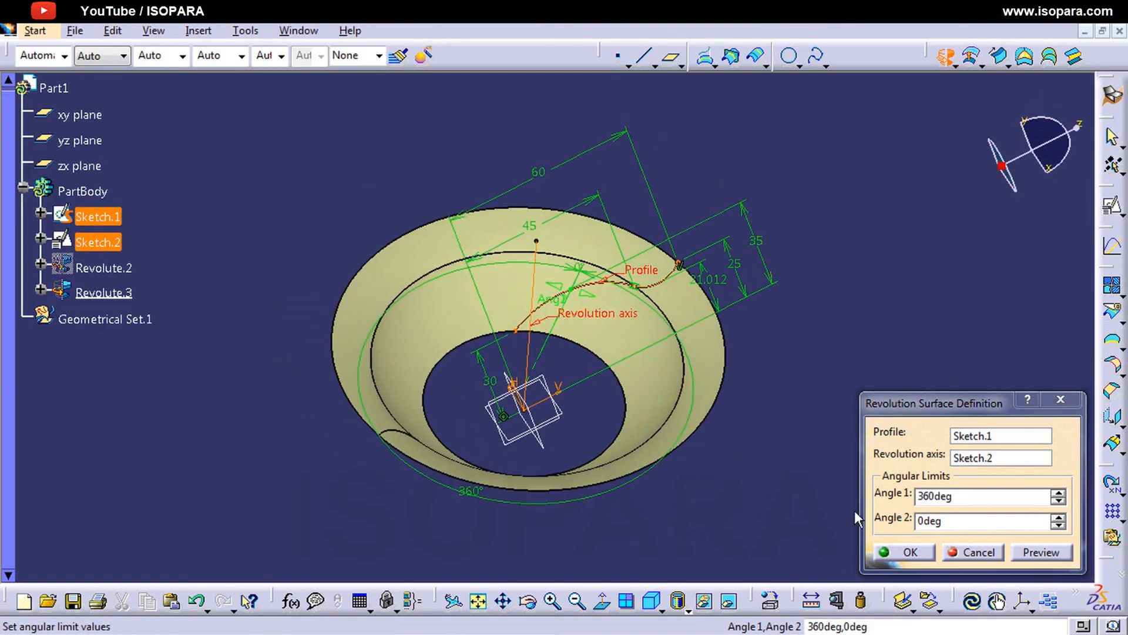
{"action": "left_click", "coordinate": [910, 552]}
{"action": "middle_click_drag", "start_coordinate": [670, 517], "coordinate": [623, 473]}
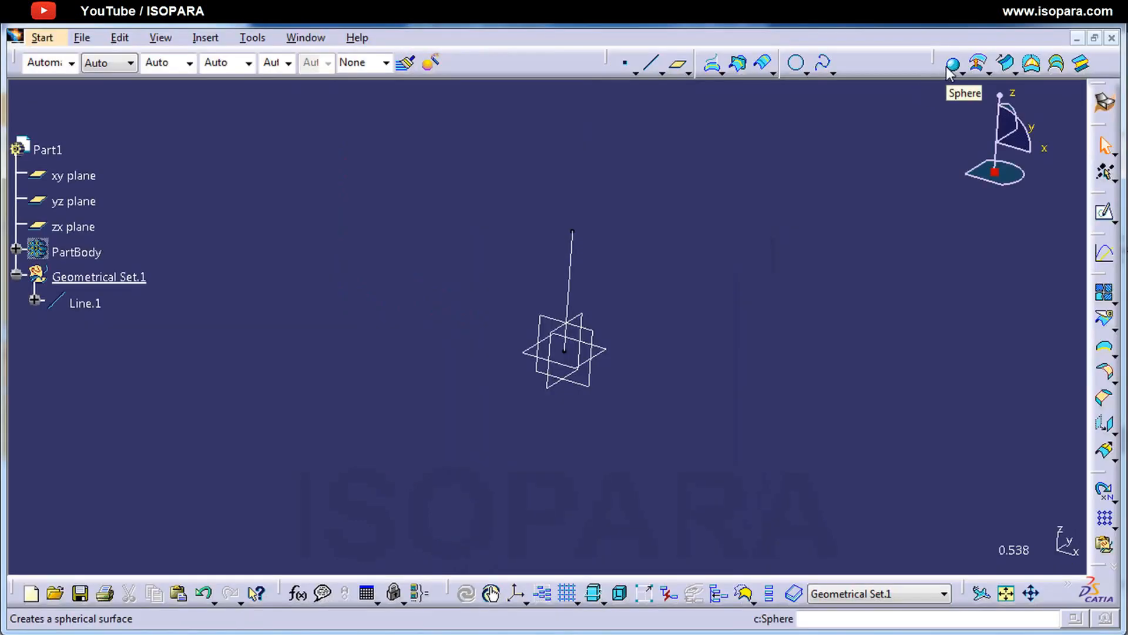
Step: Start a Sphere surface centred on the endpoint of Line.1 away from the origin, keeping the default absolute axis
{"action": "left_click", "coordinate": [951, 65]}
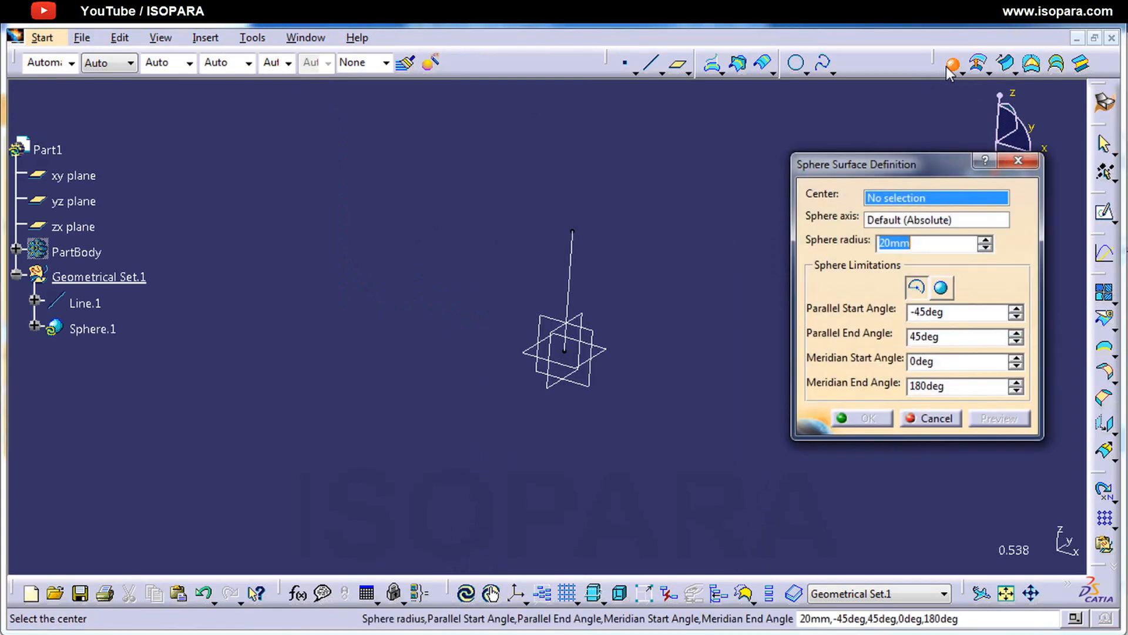
{"action": "left_click_drag", "start_coordinate": [883, 156], "coordinate": [884, 133]}
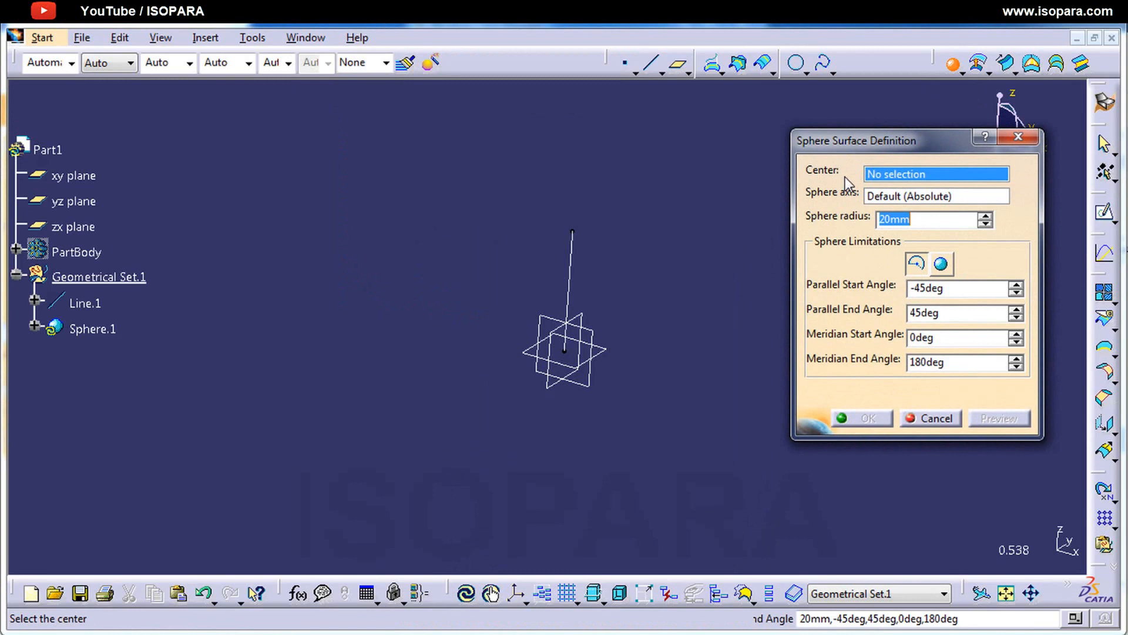
{"action": "left_click", "coordinate": [573, 231]}
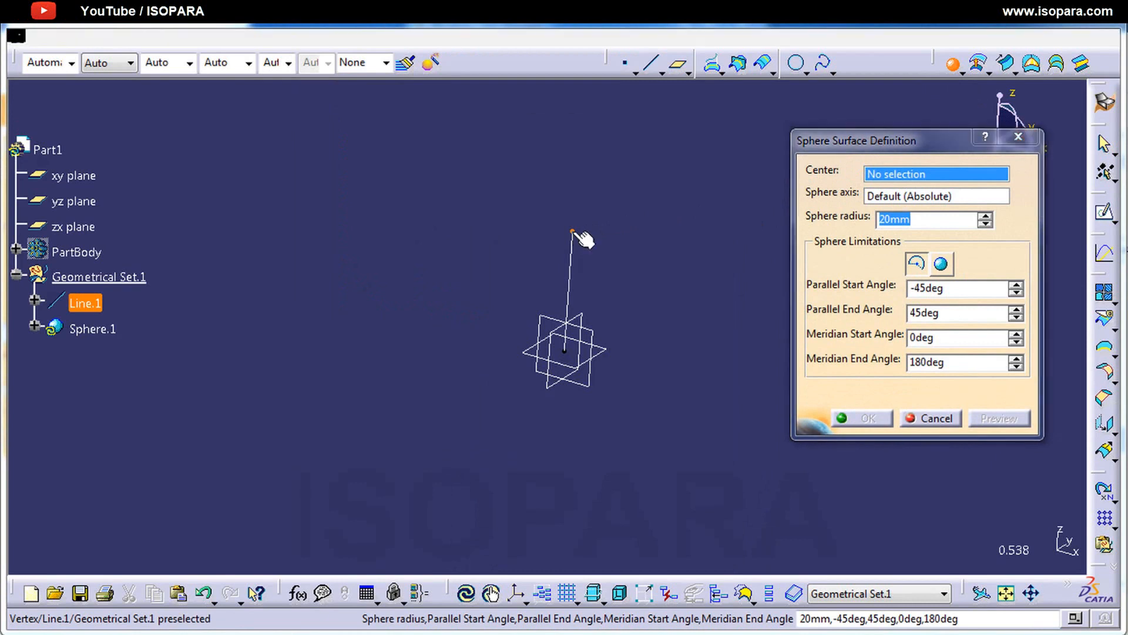
{"action": "middle_click_drag", "start_coordinate": [553, 320], "coordinate": [600, 265]}
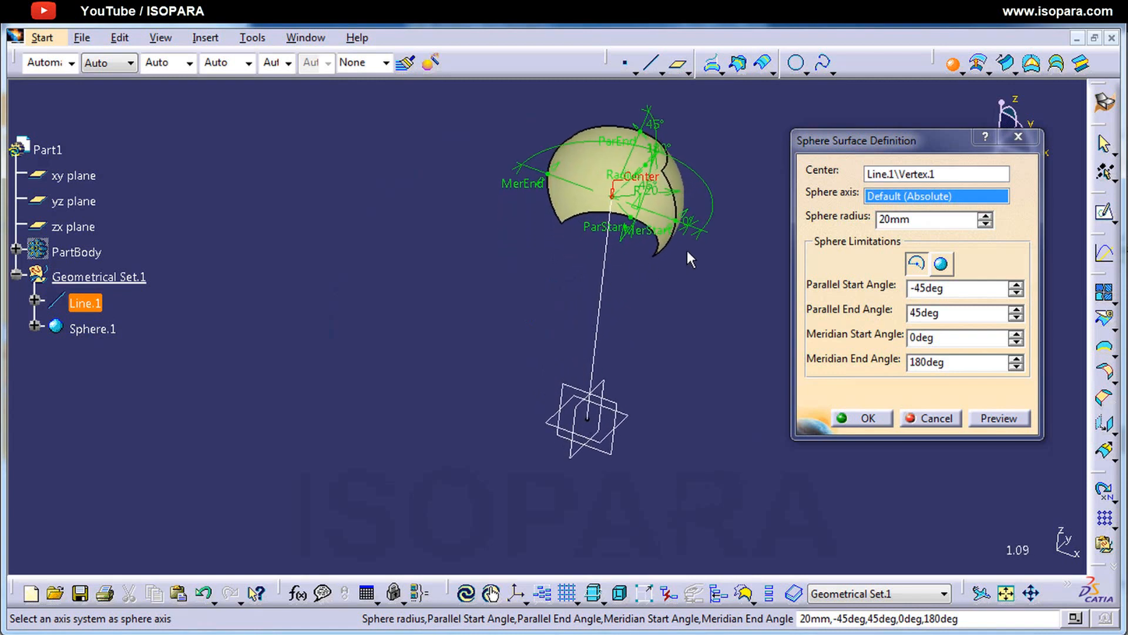
{"action": "right_click", "coordinate": [894, 200]}
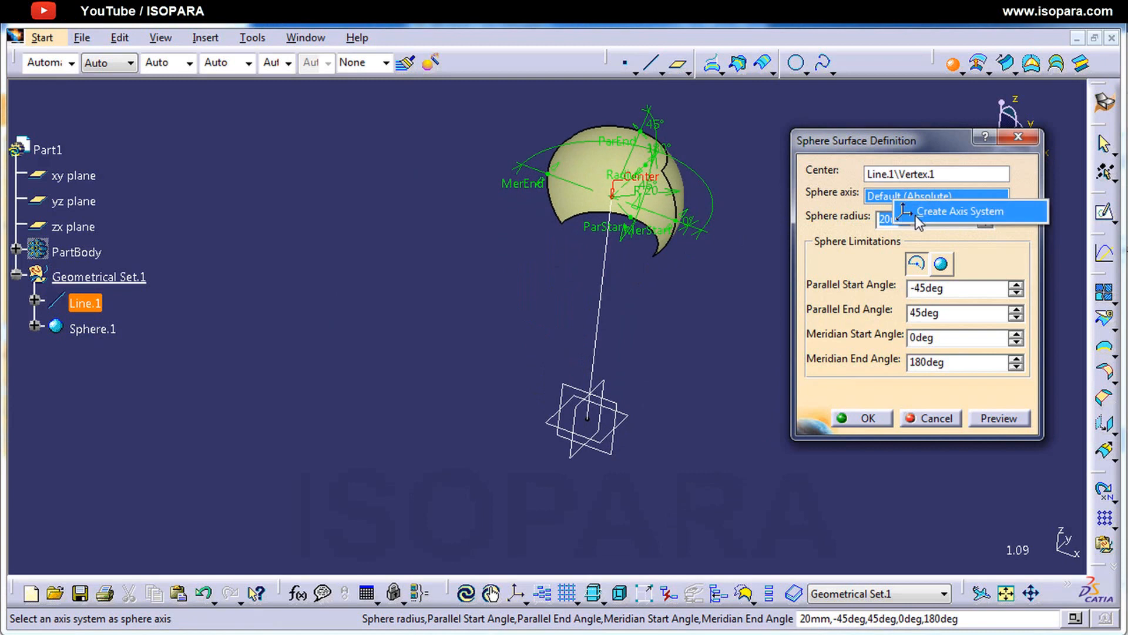
{"action": "left_click", "coordinate": [880, 202]}
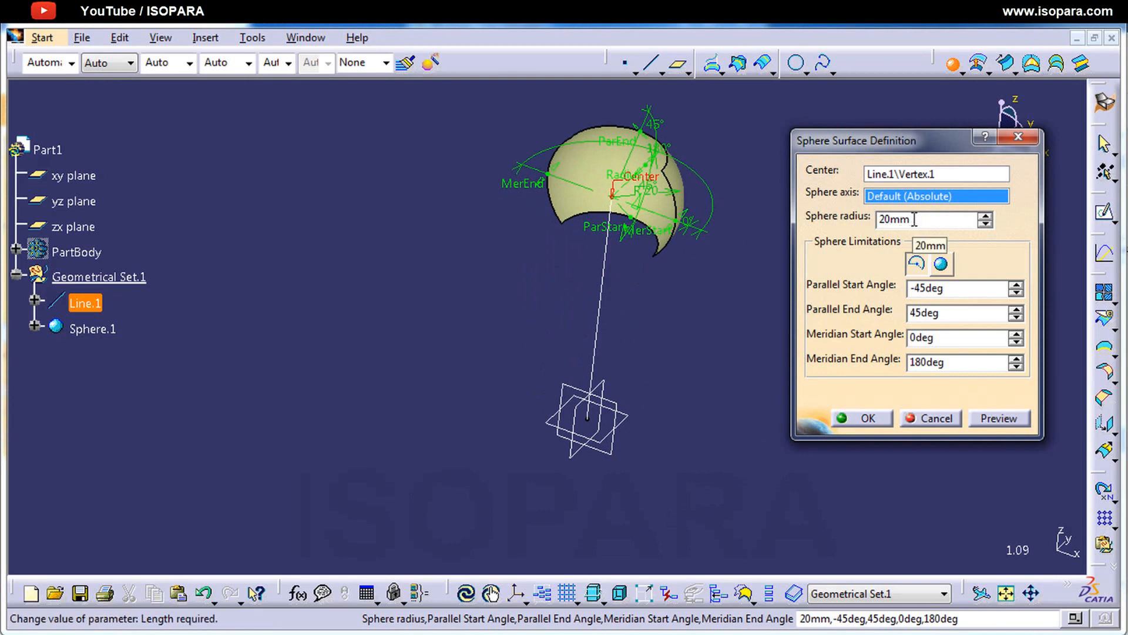
Step: Set the sphere radius to 50 mm and inspect the updated partial sphere and its angle limits
{"action": "left_click_drag", "start_coordinate": [915, 219], "coordinate": [871, 220]}
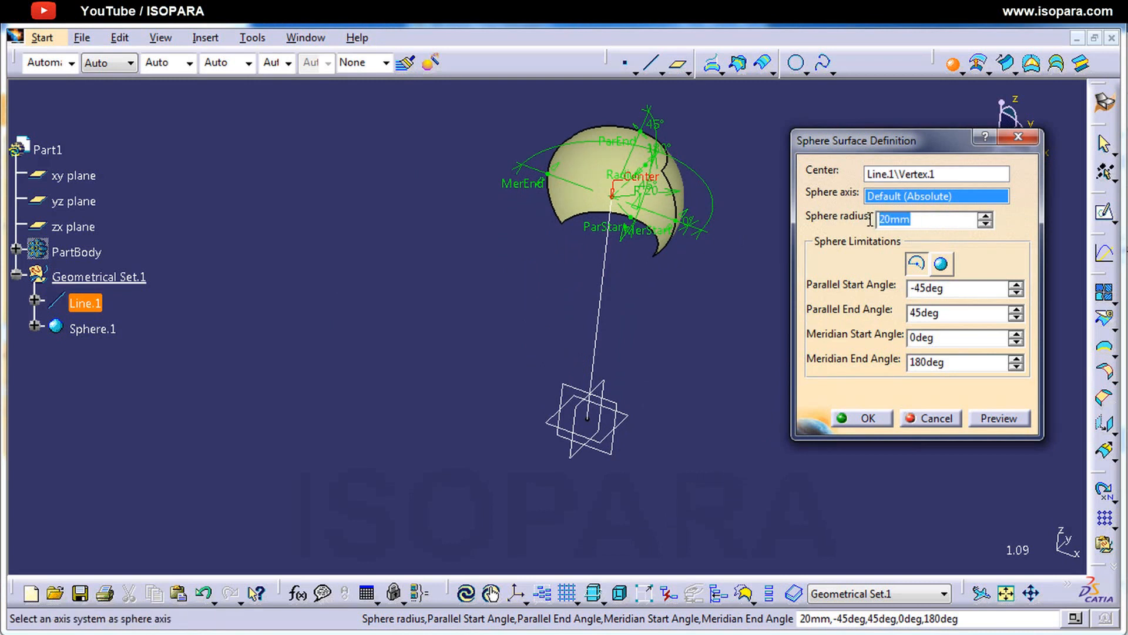
{"action": "type", "text": "50"}
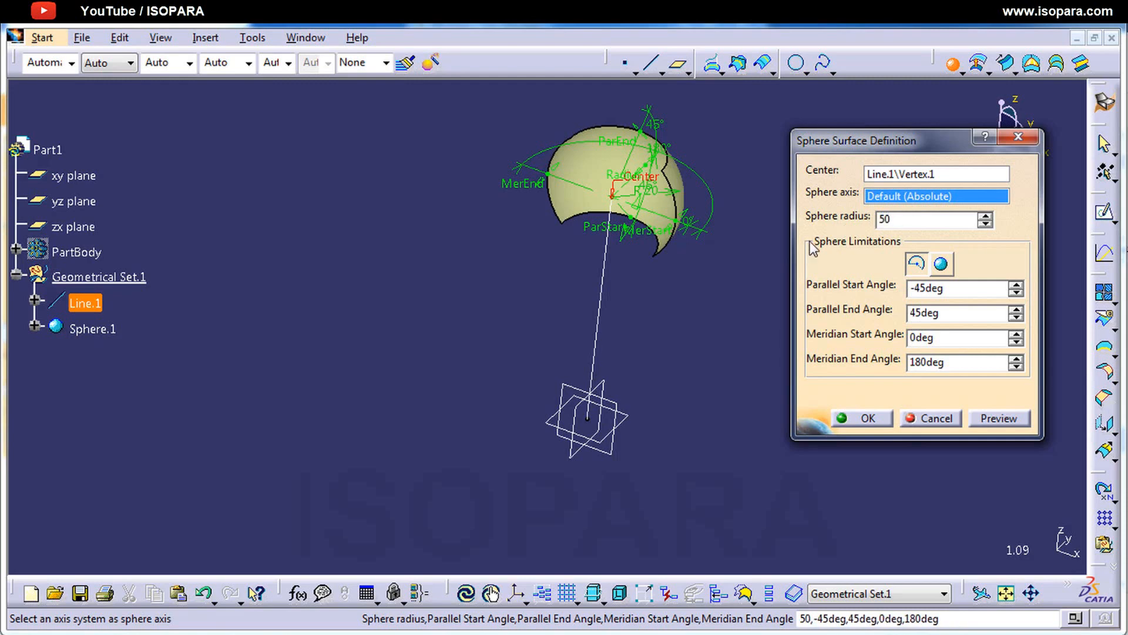
{"action": "key", "text": "Return"}
{"action": "middle_click_drag", "start_coordinate": [598, 525], "coordinate": [515, 447]}
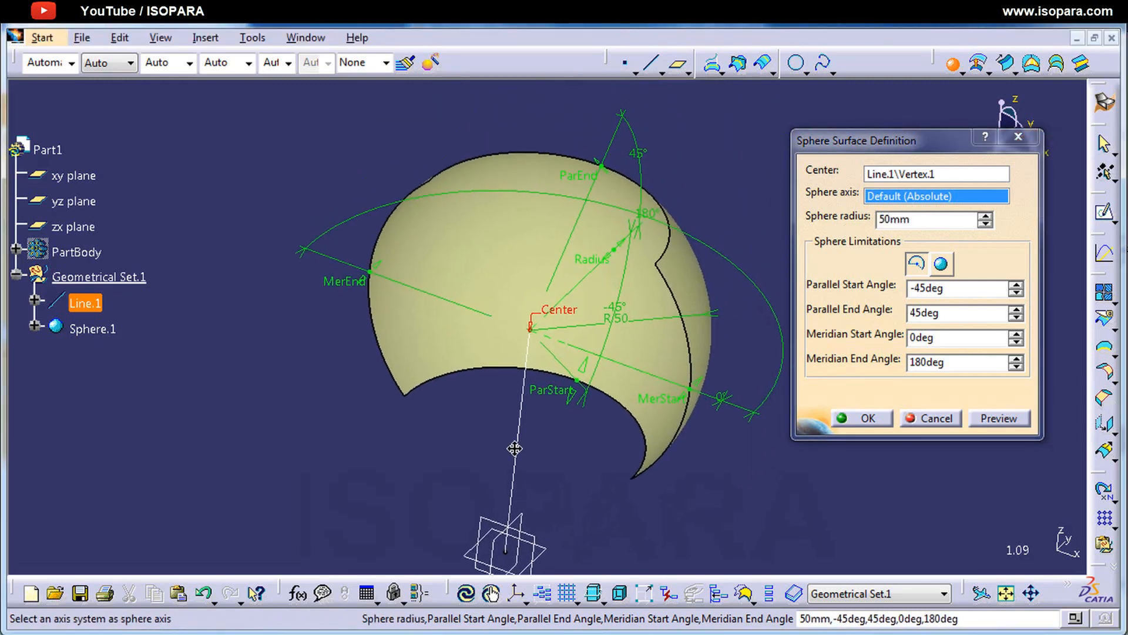
{"action": "middle_click_drag", "start_coordinate": [617, 376], "coordinate": [559, 361]}
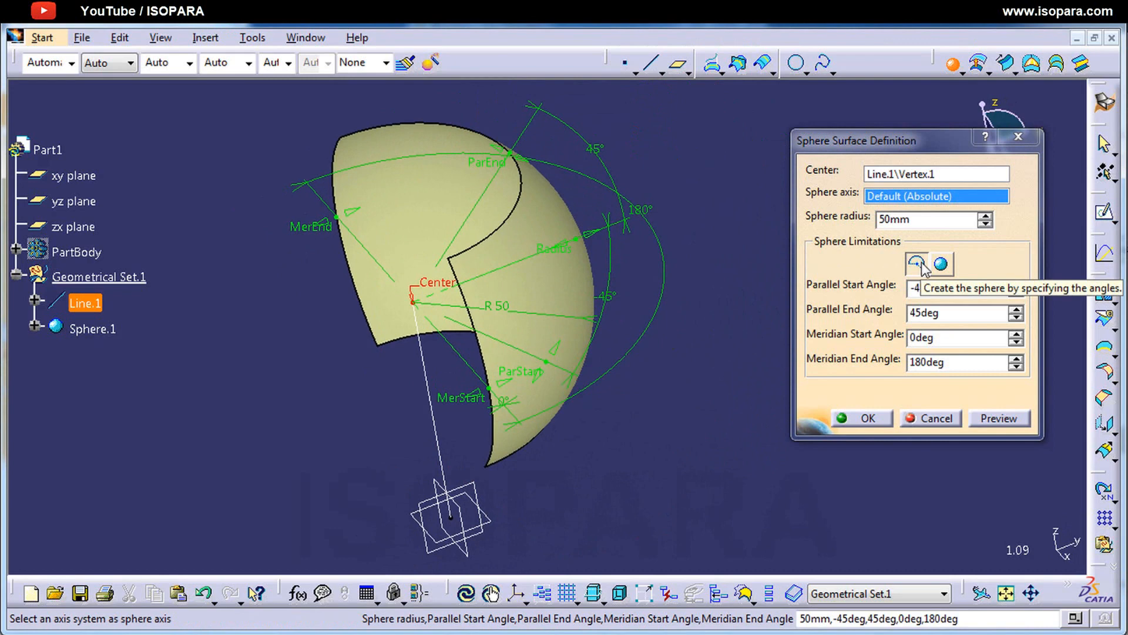
Step: Switch the sphere limitation to the whole sphere, and return it to a sphere defined by angles
{"action": "left_click", "coordinate": [940, 266]}
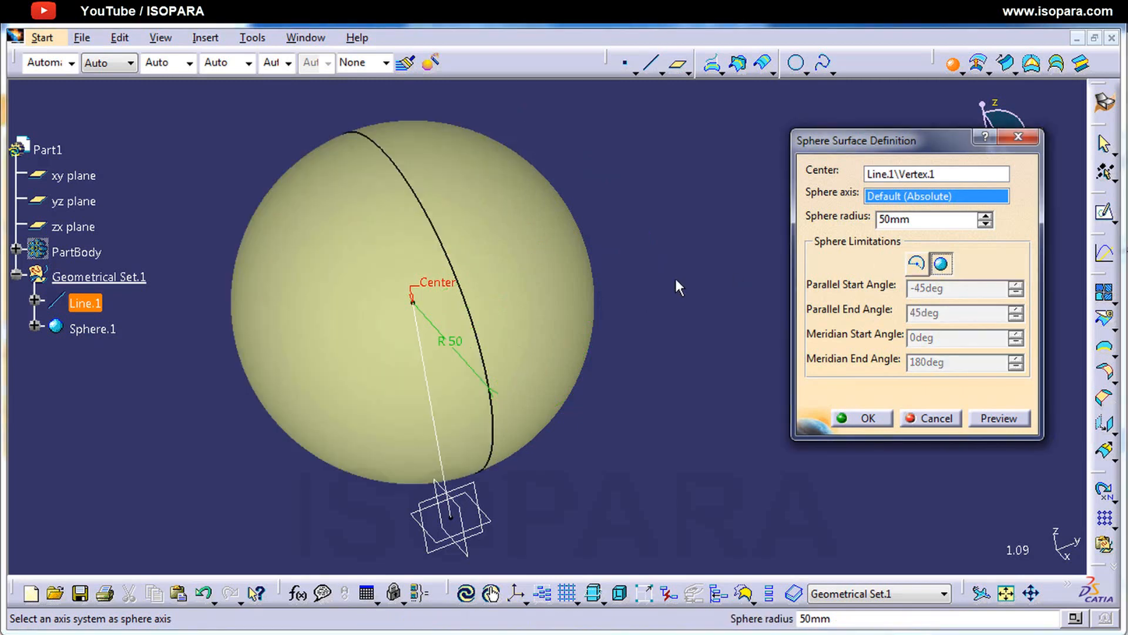
{"action": "middle_click_drag", "start_coordinate": [520, 285], "coordinate": [625, 292]}
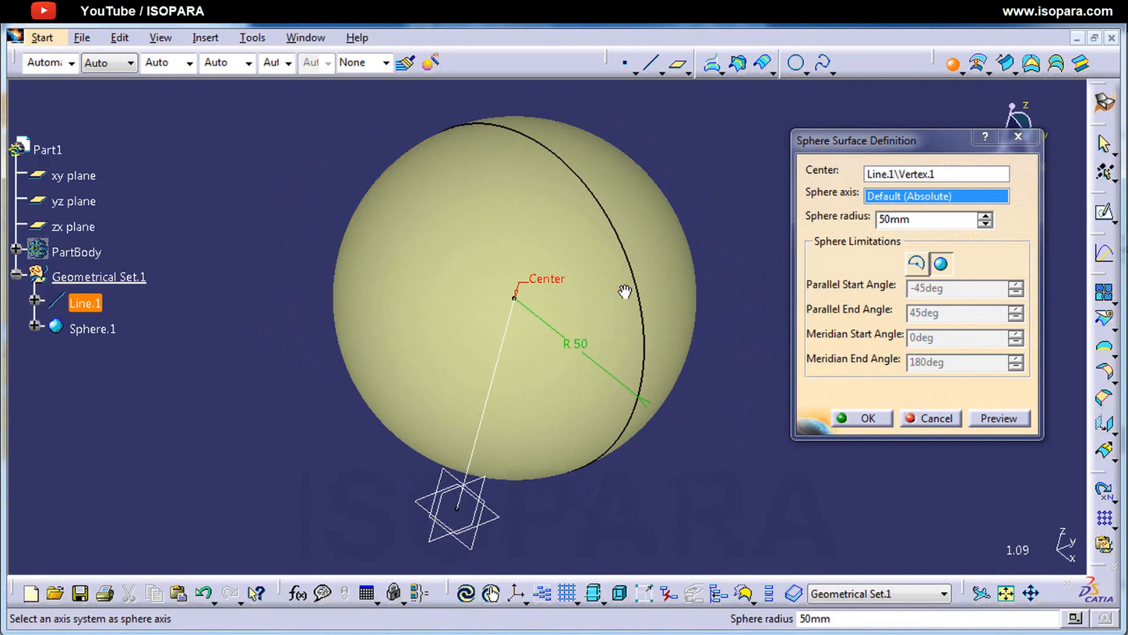
{"action": "left_click", "coordinate": [917, 265]}
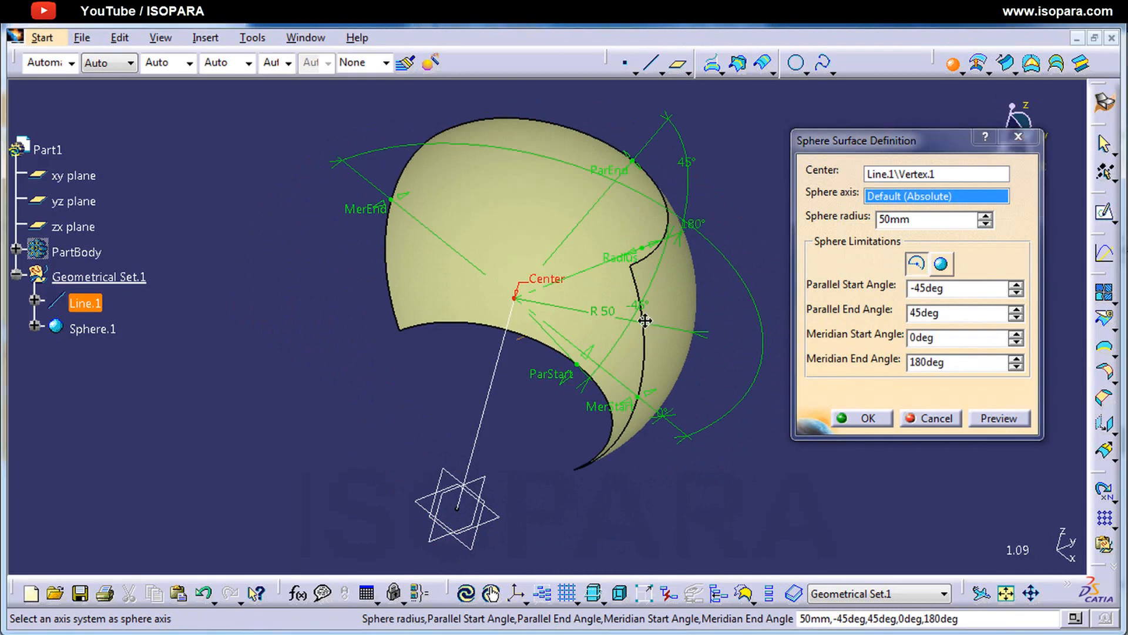
{"action": "middle_click_drag", "start_coordinate": [643, 320], "coordinate": [531, 445]}
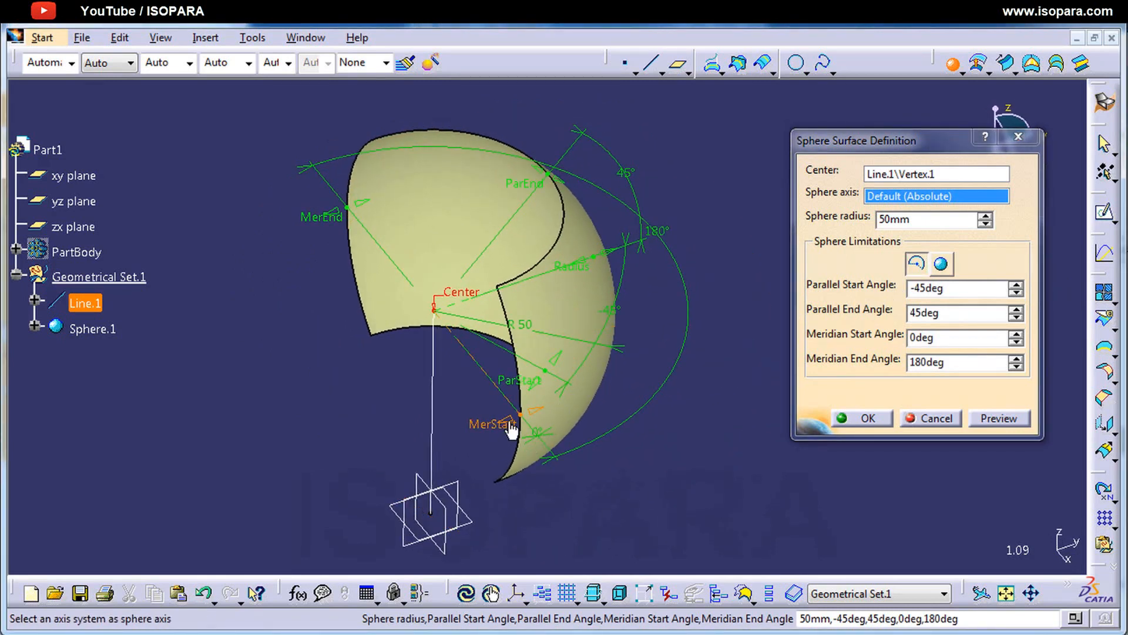
Step: Pull the sphere's meridian limits on the model to a start angle of about -26 degrees and an end angle of about 208 degrees
{"action": "left_click_drag", "start_coordinate": [507, 424], "coordinate": [419, 440]}
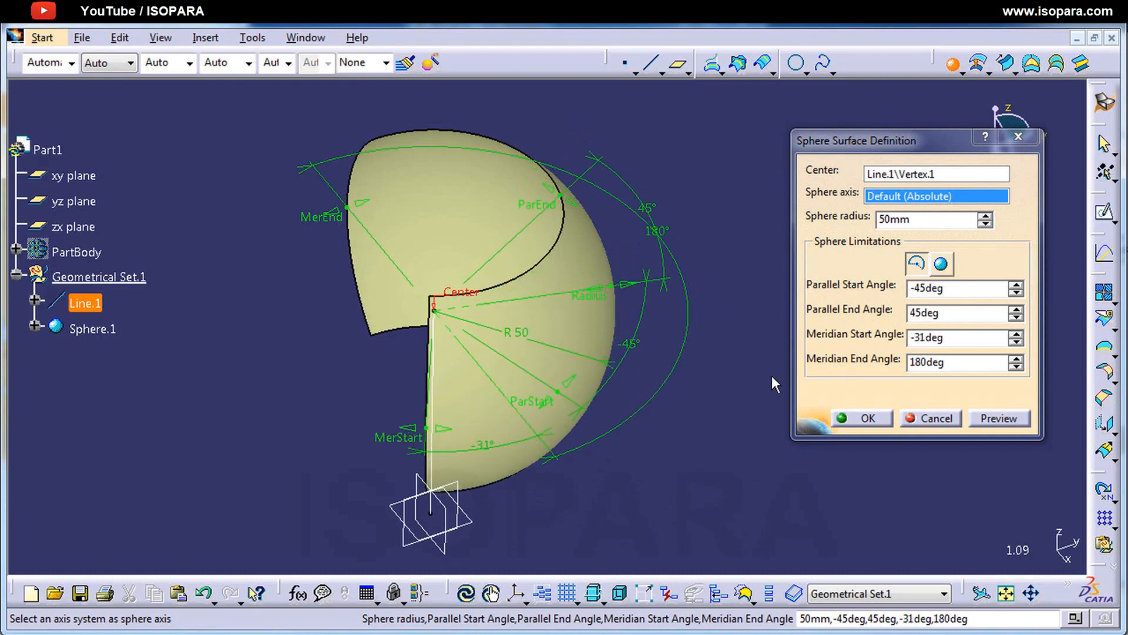
{"action": "left_click_drag", "start_coordinate": [957, 340], "coordinate": [875, 344]}
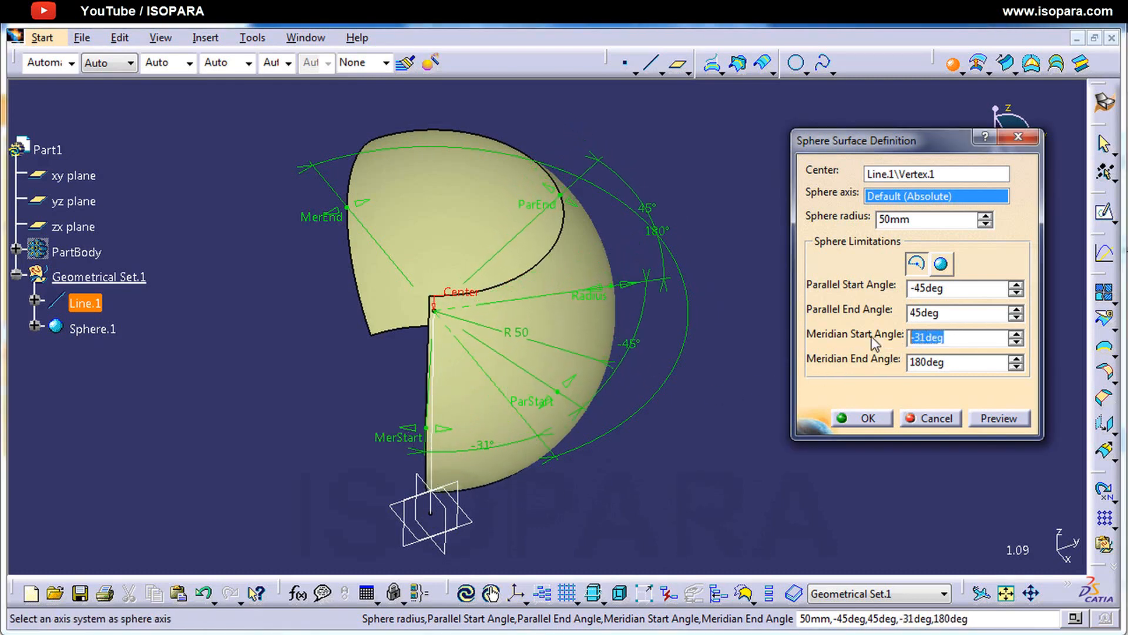
{"action": "left_click_drag", "start_coordinate": [418, 437], "coordinate": [381, 422]}
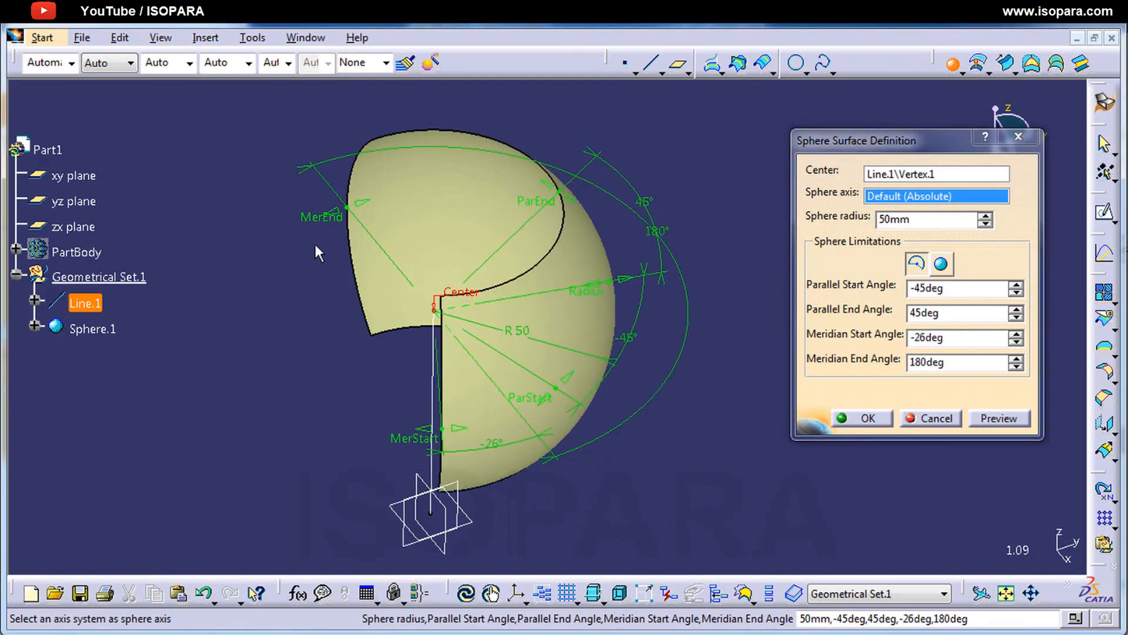
{"action": "left_click_drag", "start_coordinate": [347, 207], "coordinate": [291, 266]}
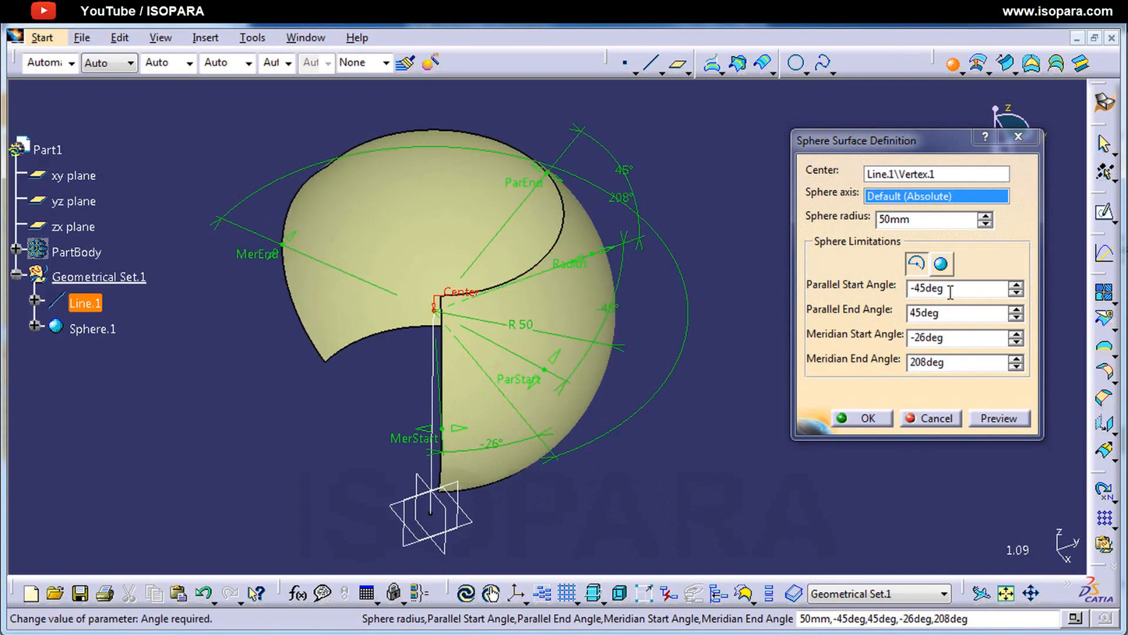
Step: Pull the sphere's parallel limits on the model to an end angle of about 71 degrees and a start angle of about -59 degrees
{"action": "left_click_drag", "start_coordinate": [953, 289], "coordinate": [893, 340]}
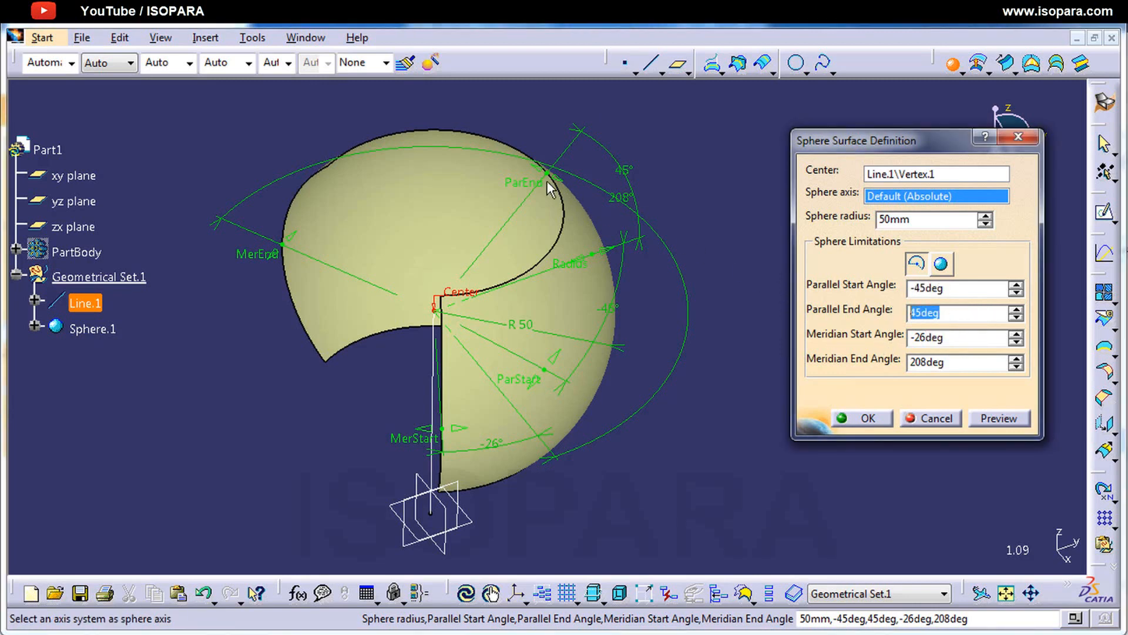
{"action": "left_click_drag", "start_coordinate": [538, 181], "coordinate": [474, 173]}
{"action": "middle_click_drag", "start_coordinate": [513, 399], "coordinate": [700, 348]}
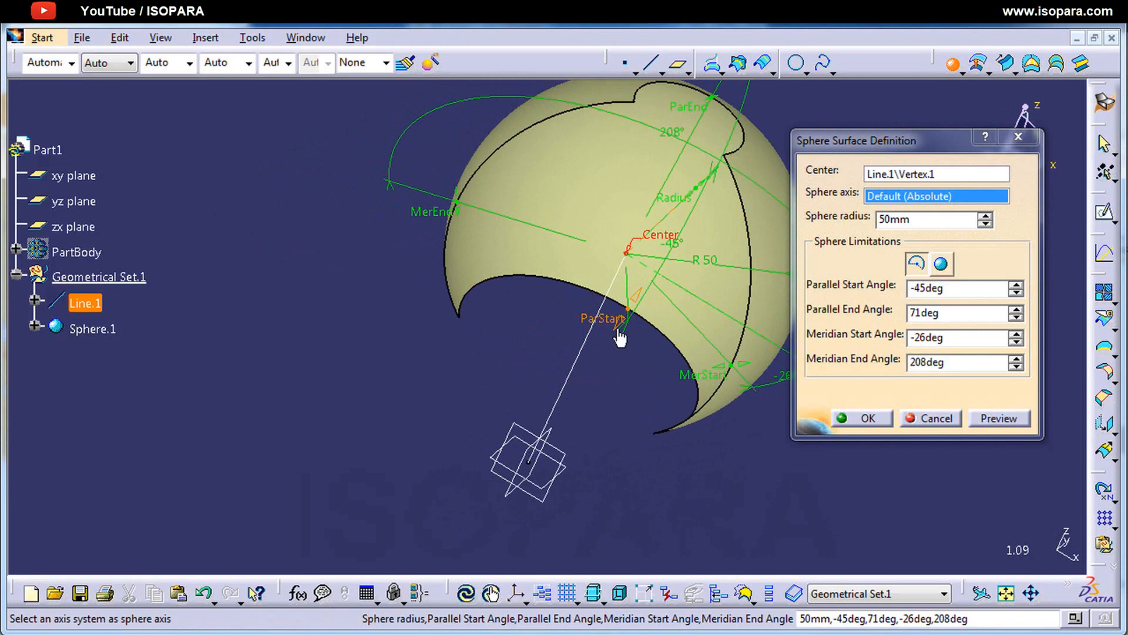
{"action": "left_click_drag", "start_coordinate": [614, 326], "coordinate": [579, 395]}
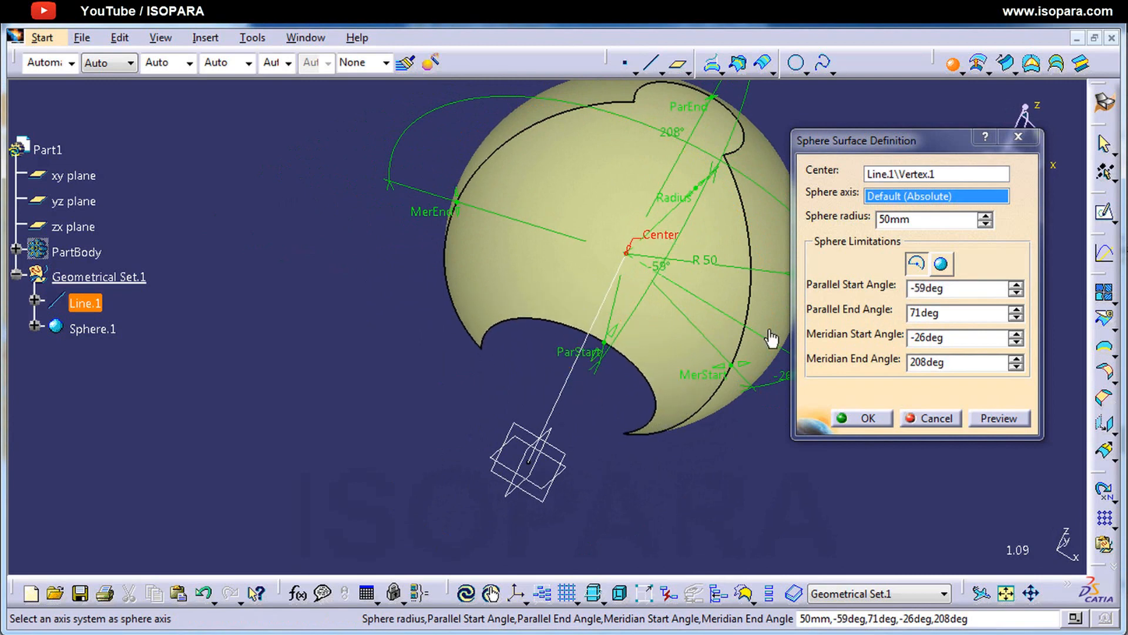
Step: Set the sphere's parallel start angle to -90 degrees and its parallel end angle to 90 degrees
{"action": "left_click_drag", "start_coordinate": [955, 288], "coordinate": [853, 285]}
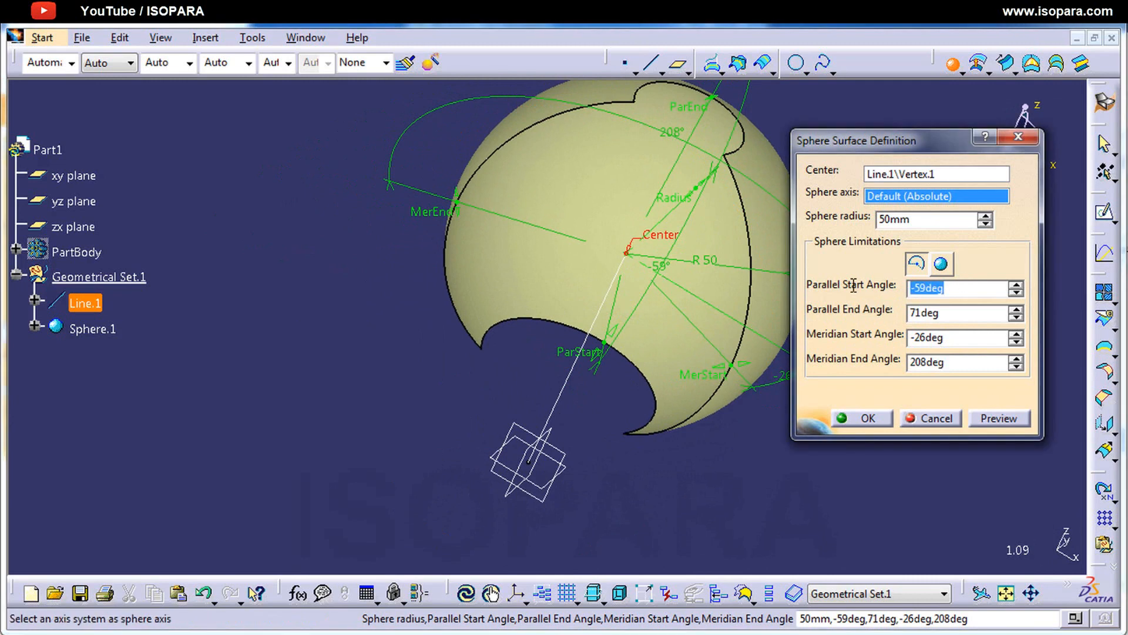
{"action": "type", "text": "-90"}
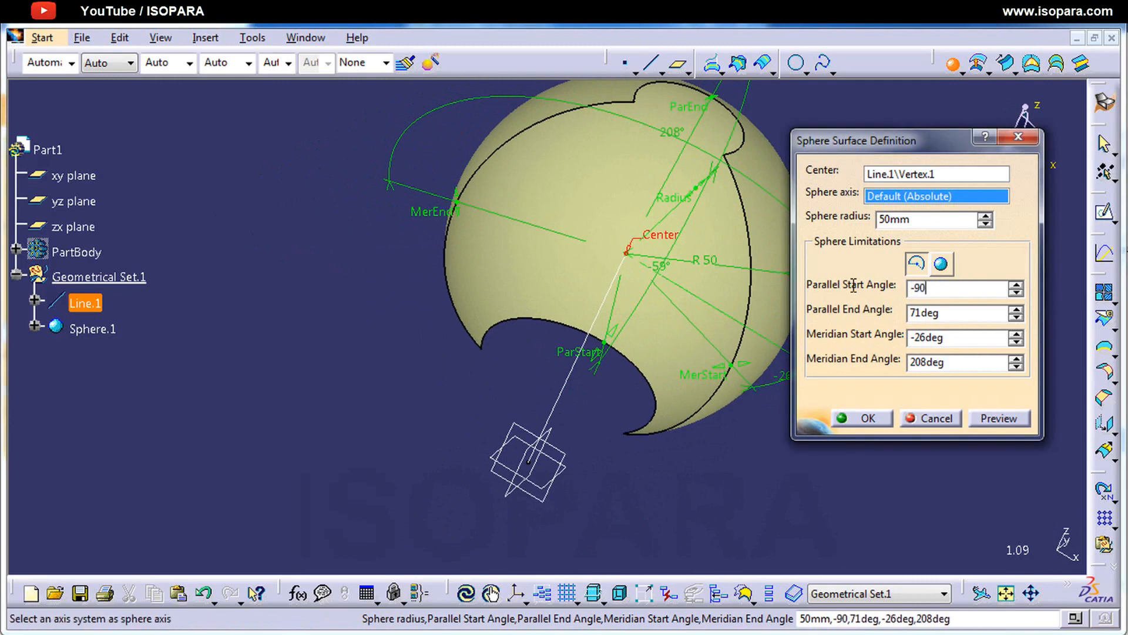
{"action": "left_click_drag", "start_coordinate": [947, 312], "coordinate": [885, 314]}
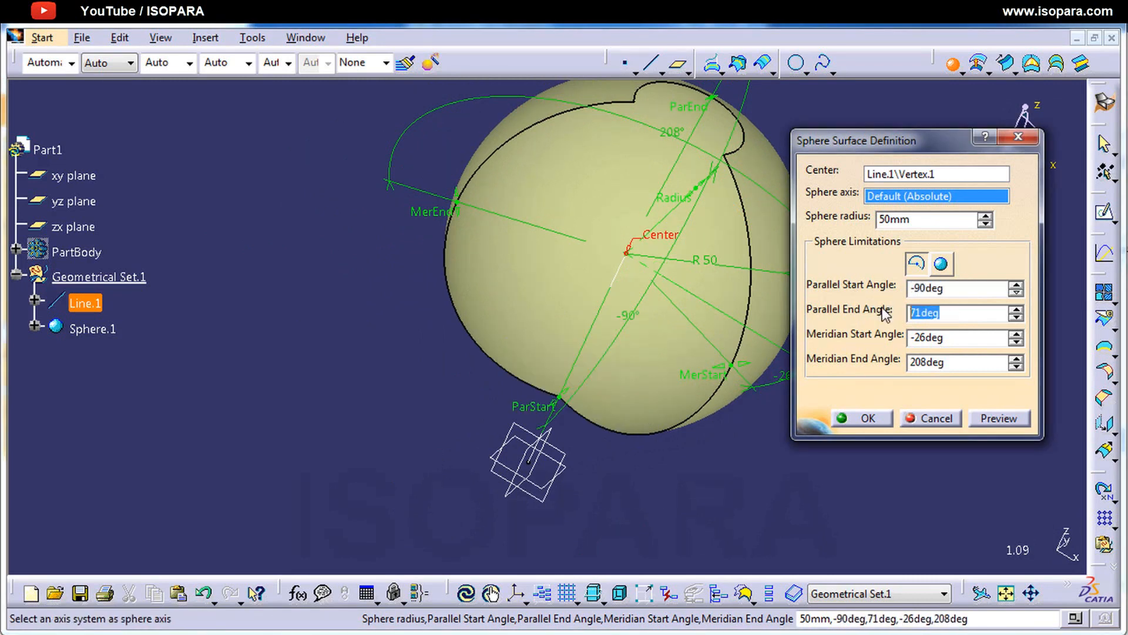
{"action": "type", "text": "90"}
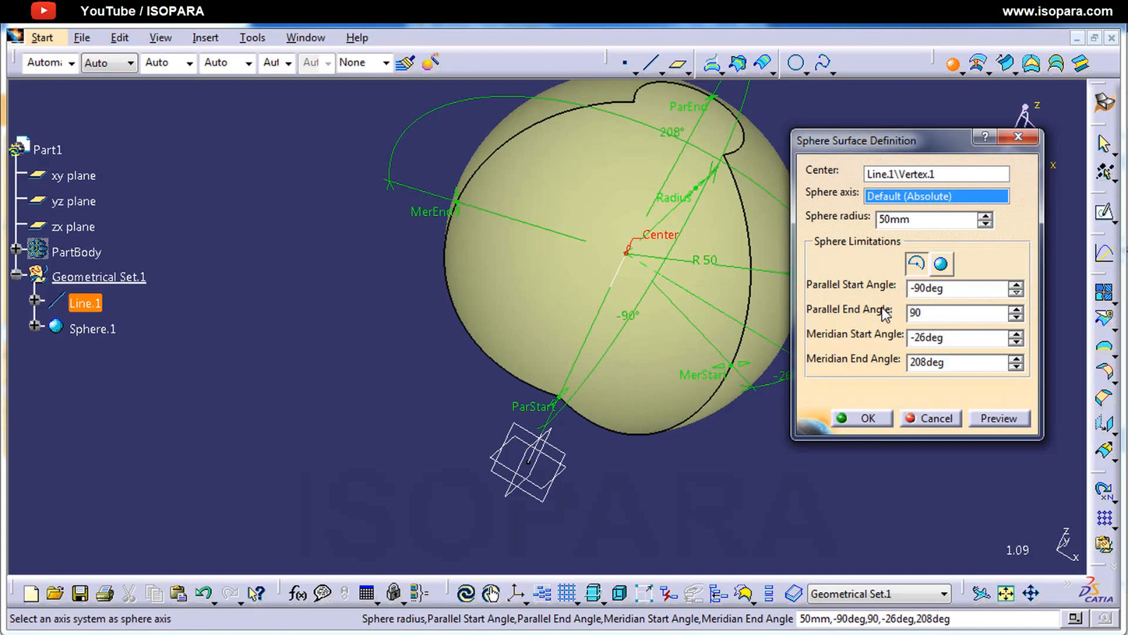
{"action": "left_click", "coordinate": [981, 338]}
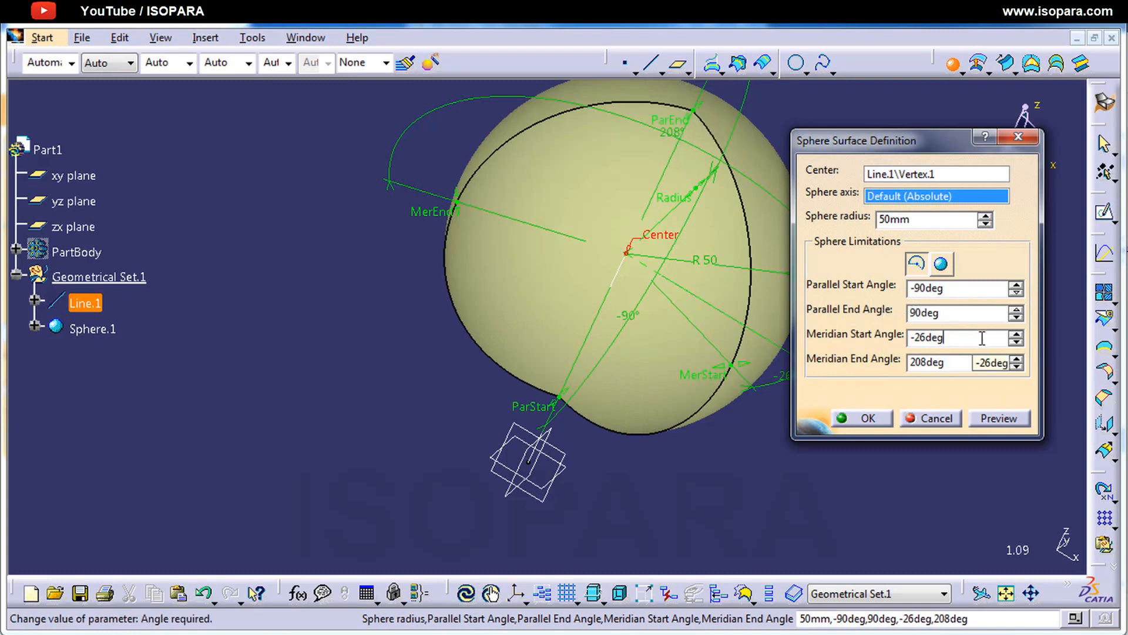
Step: Set the meridian start angle to 0 degrees and the meridian end angle to 180 degrees, and create the half sphere
{"action": "middle_click_drag", "start_coordinate": [564, 382], "coordinate": [590, 326]}
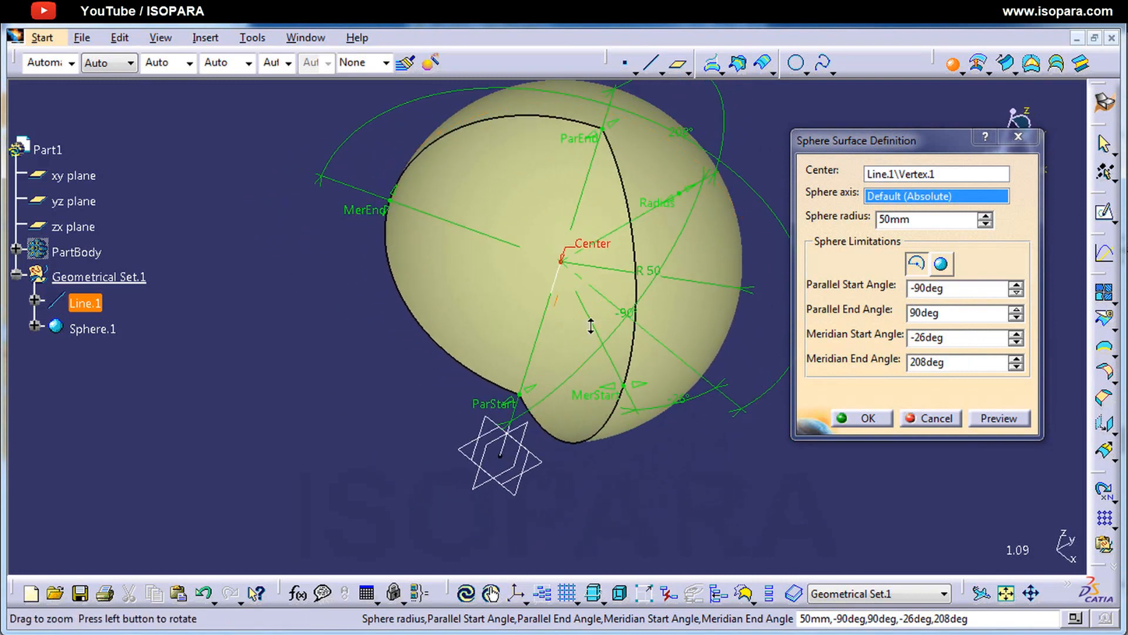
{"action": "left_click_drag", "start_coordinate": [944, 340], "coordinate": [889, 344]}
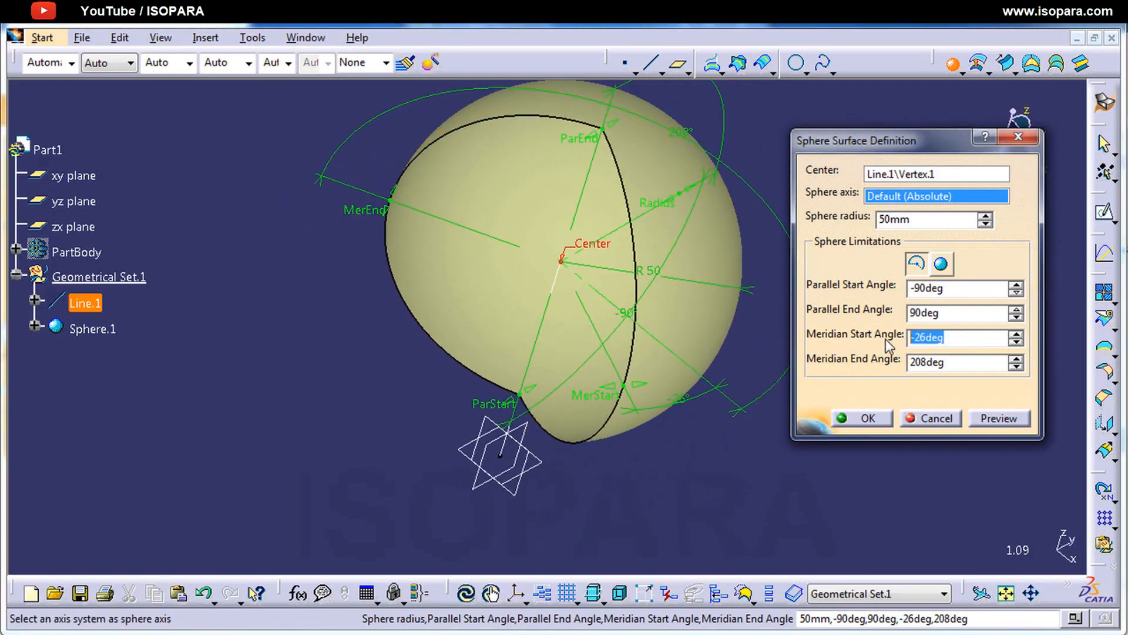
{"action": "type", "text": "0"}
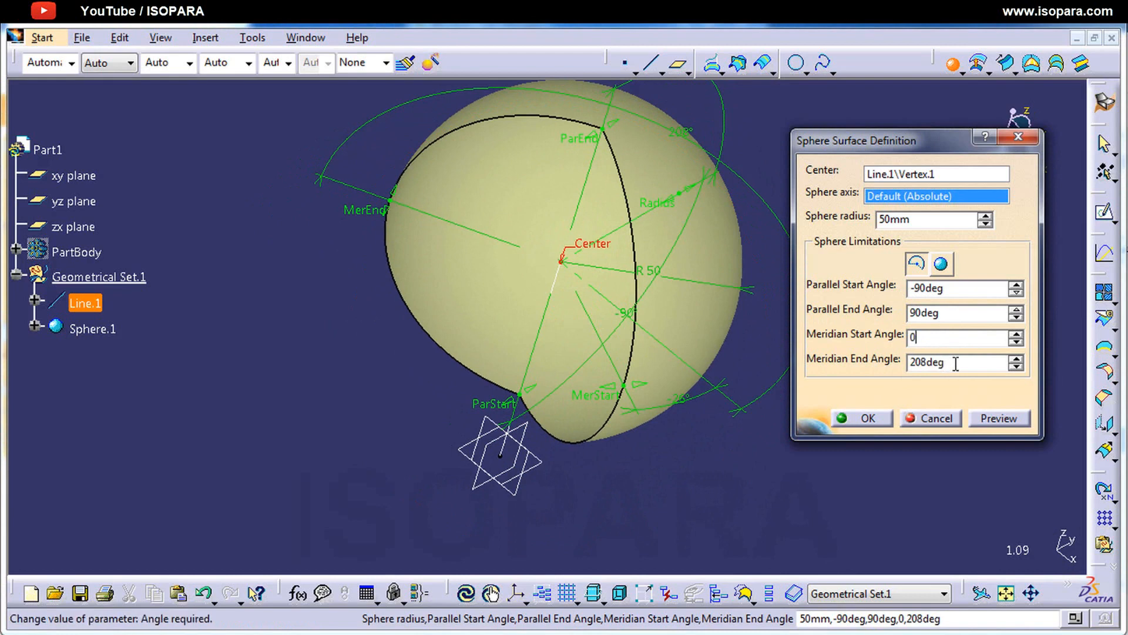
{"action": "key", "text": "Tab"}
{"action": "type", "text": "180"}
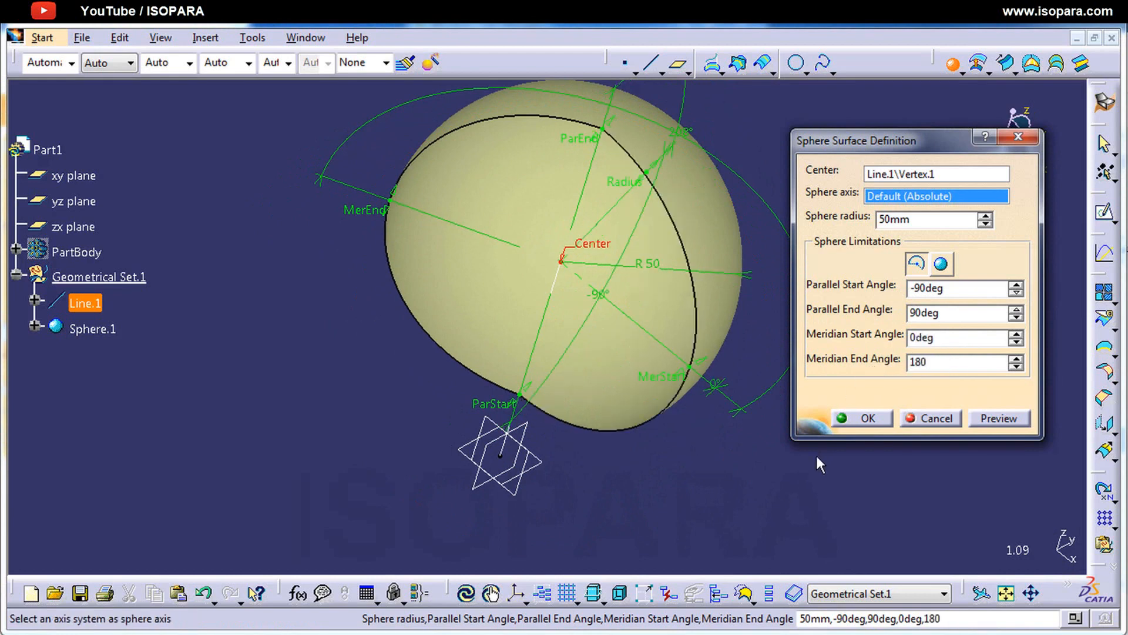
{"action": "key", "text": "Tab"}
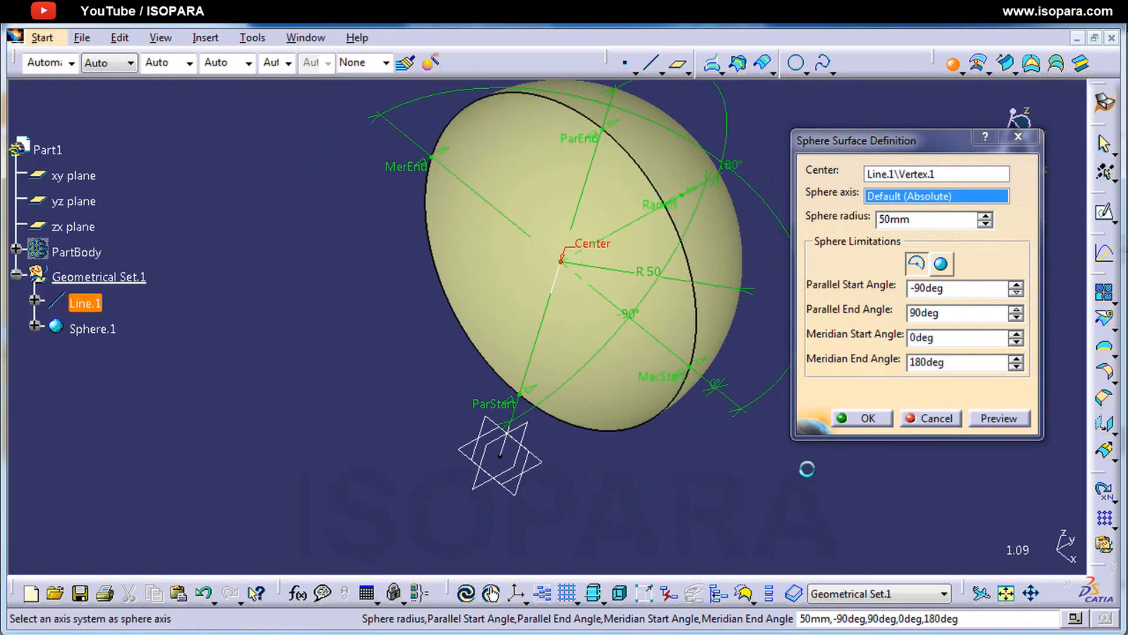
{"action": "left_click", "coordinate": [869, 418]}
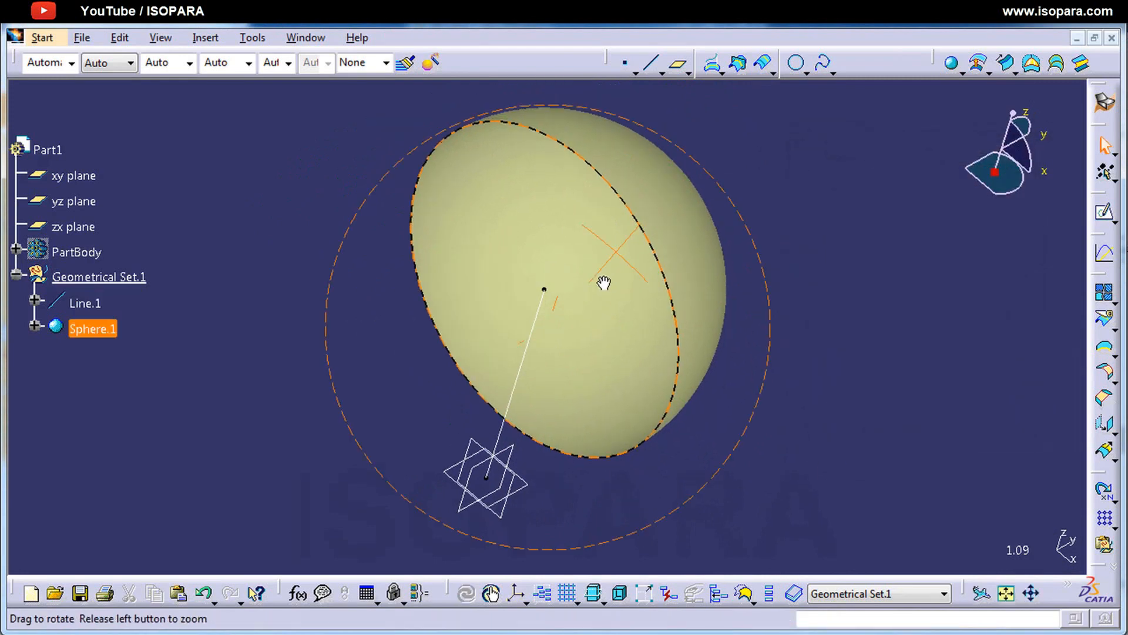
{"action": "middle_click_drag", "start_coordinate": [604, 282], "coordinate": [570, 421]}
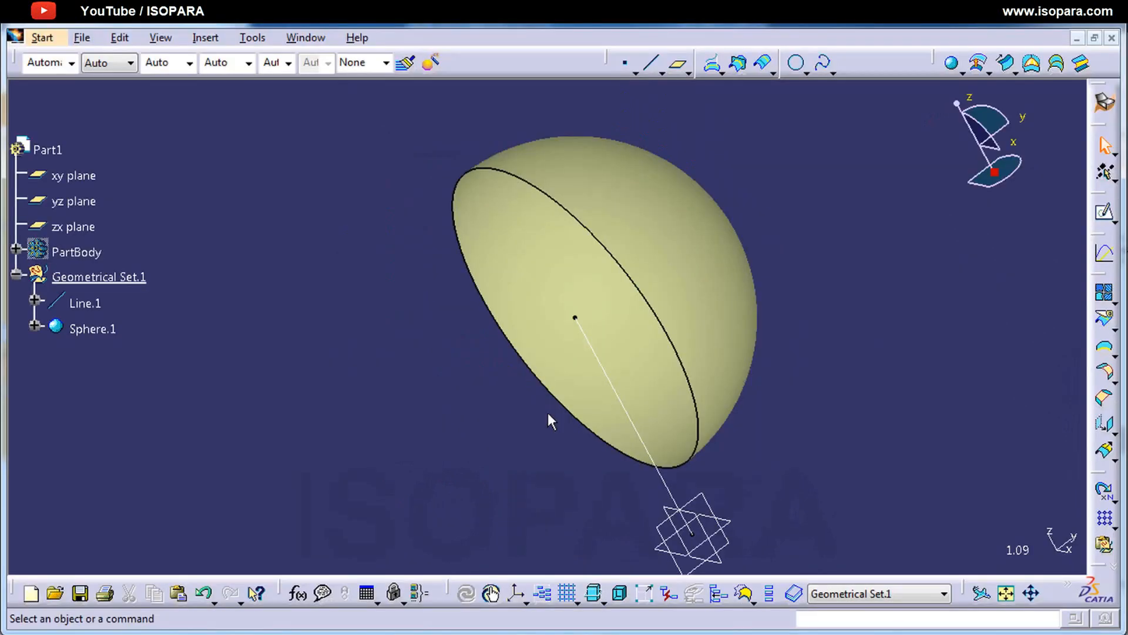
Step: Undo the sphere and start a Cylinder surface at the endpoint of Line.1 away from the origin, with Line.1 as direction
{"action": "key", "text": "ctrl+z"}
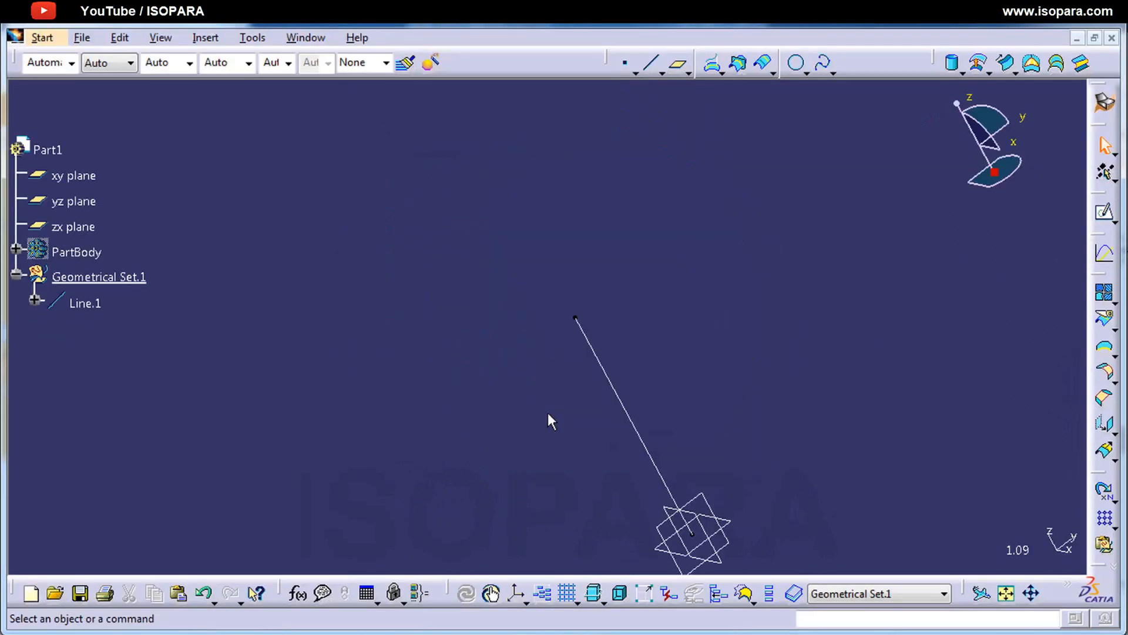
{"action": "left_click", "coordinate": [948, 70]}
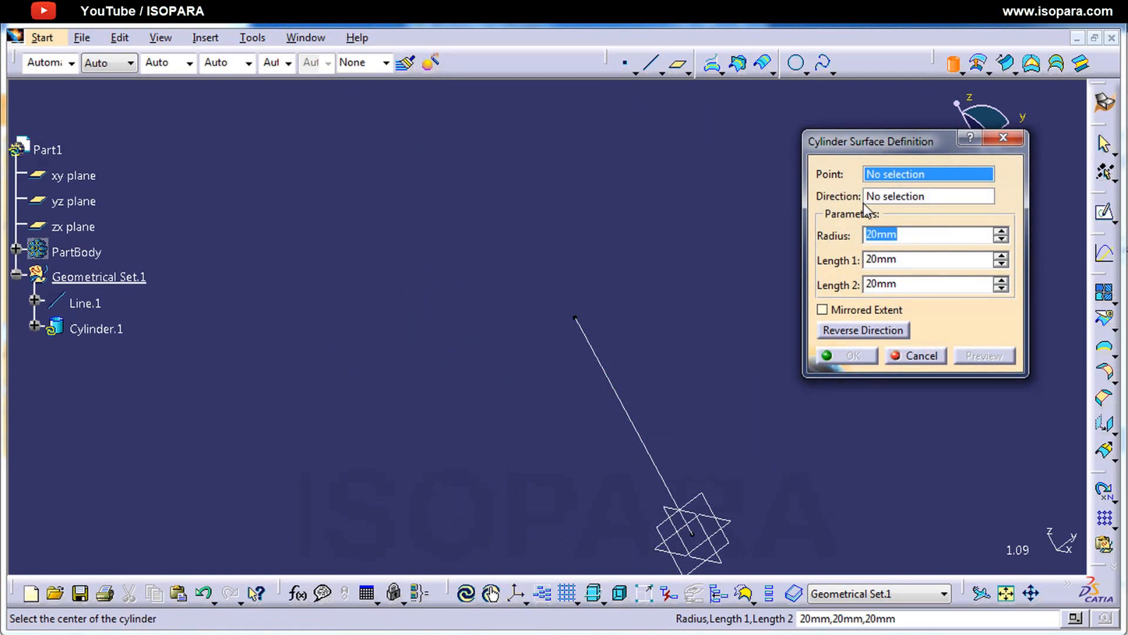
{"action": "left_click", "coordinate": [575, 318]}
{"action": "middle_click_drag", "start_coordinate": [688, 361], "coordinate": [650, 270]}
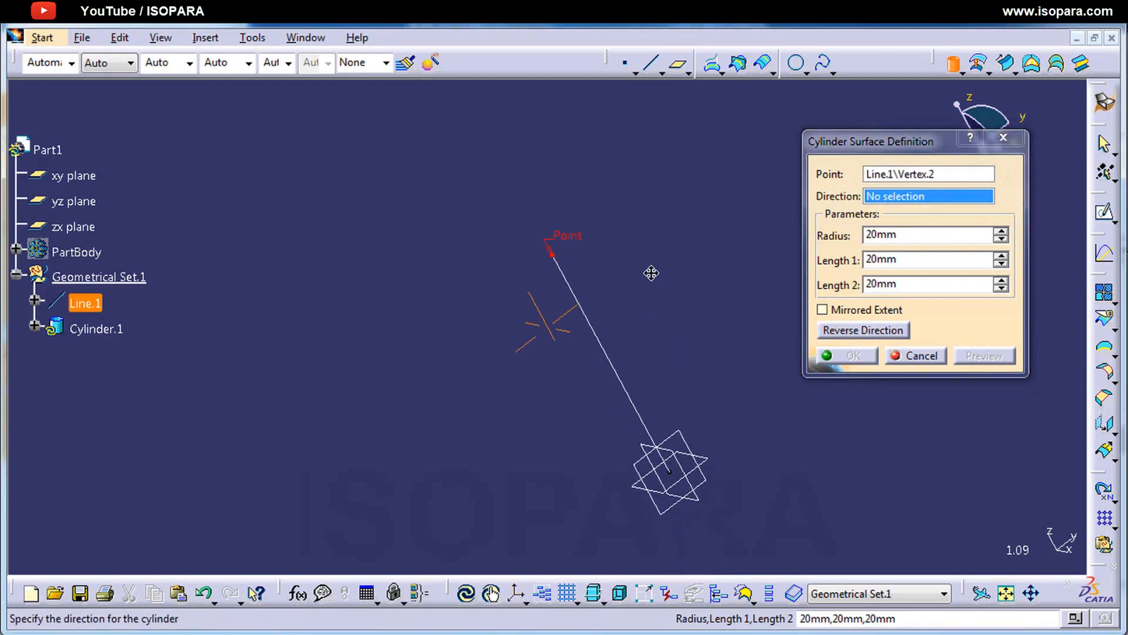
{"action": "middle_click_drag", "start_coordinate": [691, 328], "coordinate": [703, 348]}
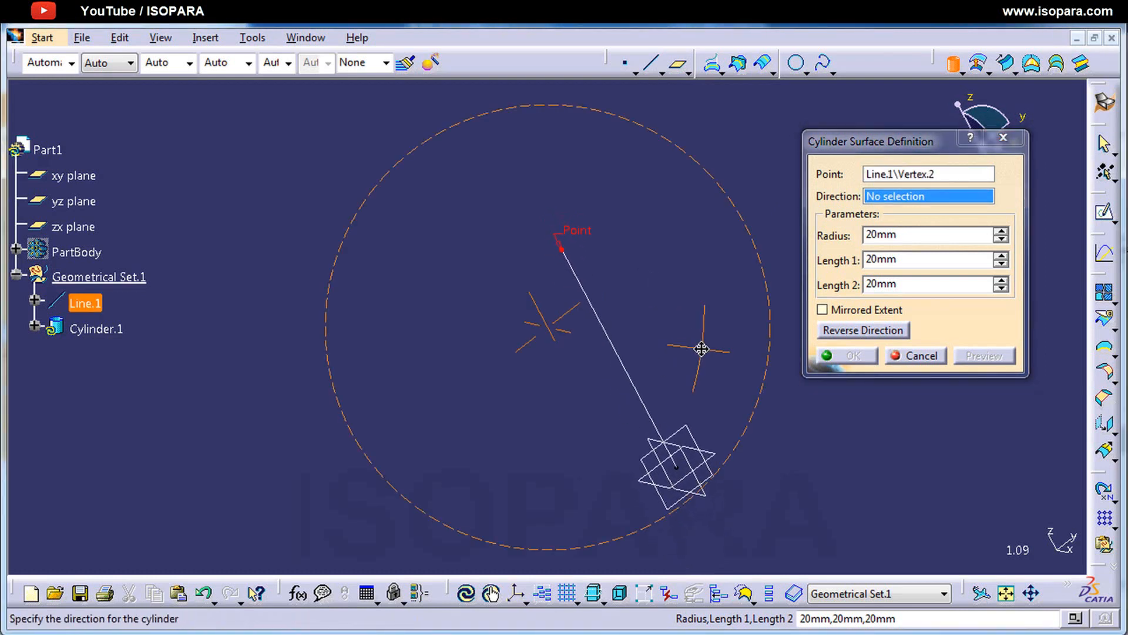
{"action": "left_click", "coordinate": [608, 318]}
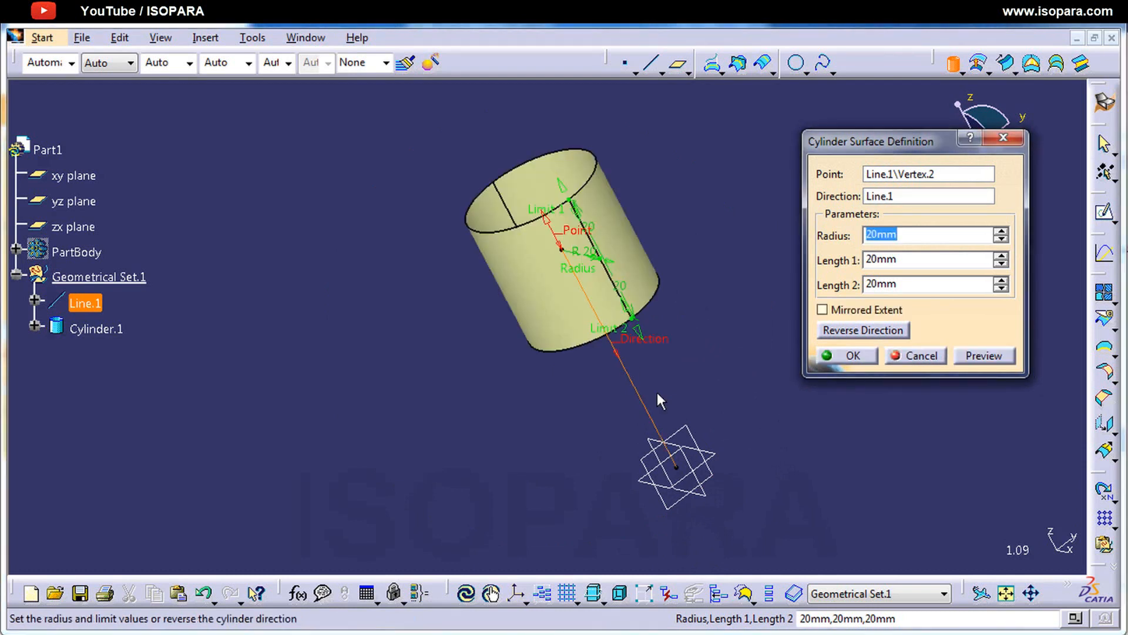
Step: Set the cylinder radius to 50 mm
{"action": "middle_click_drag", "start_coordinate": [662, 402], "coordinate": [532, 385]}
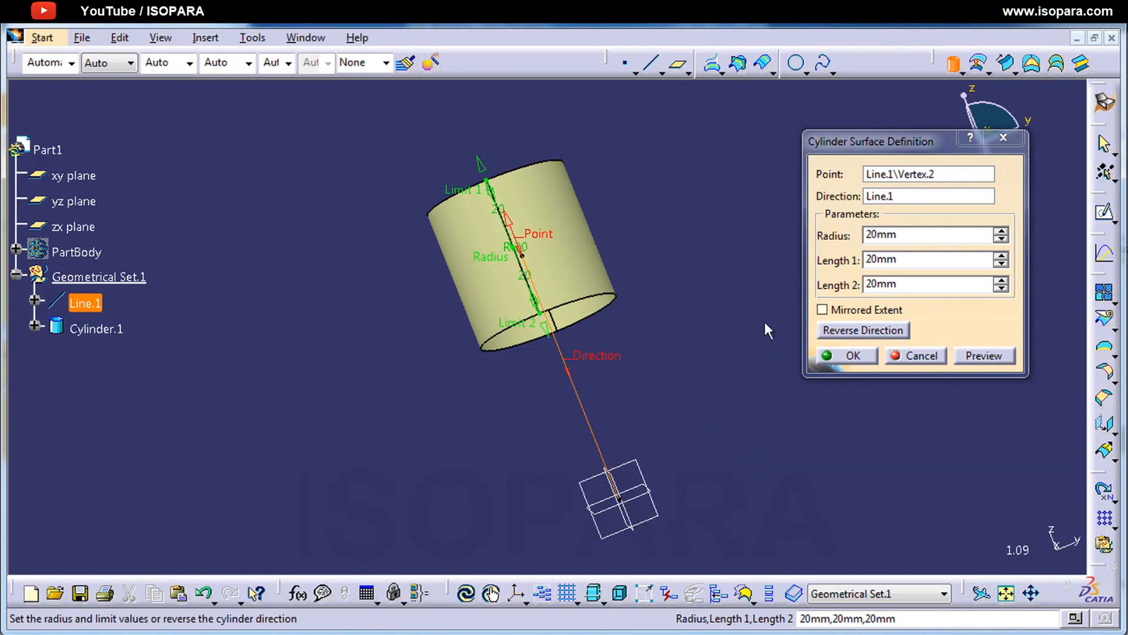
{"action": "middle_click_drag", "start_coordinate": [564, 272], "coordinate": [589, 379]}
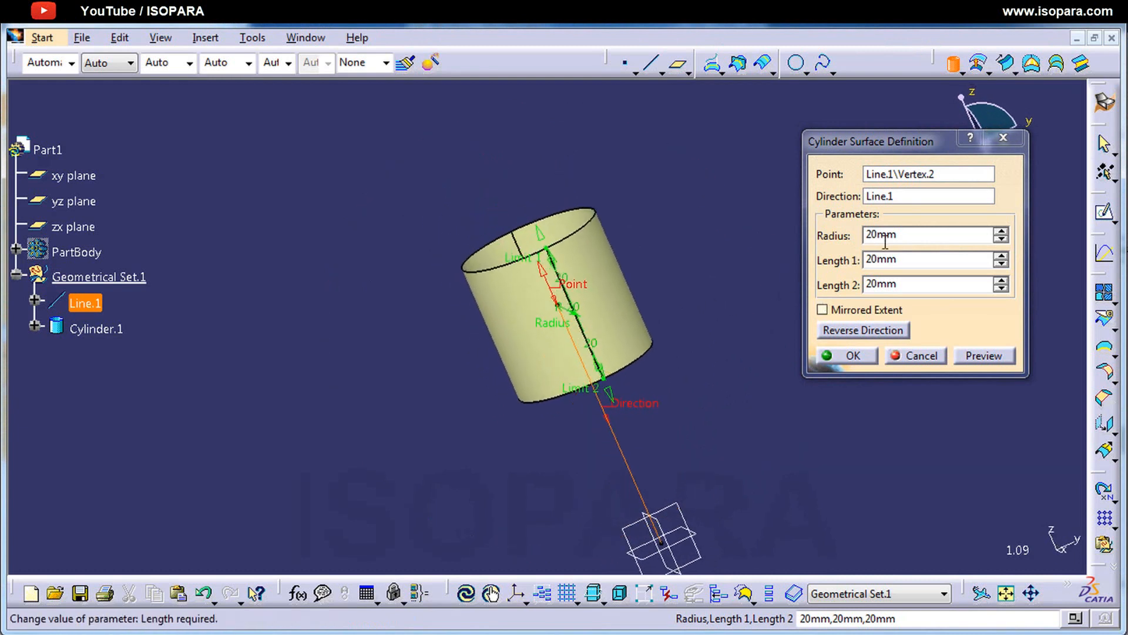
{"action": "left_click_drag", "start_coordinate": [905, 236], "coordinate": [826, 235]}
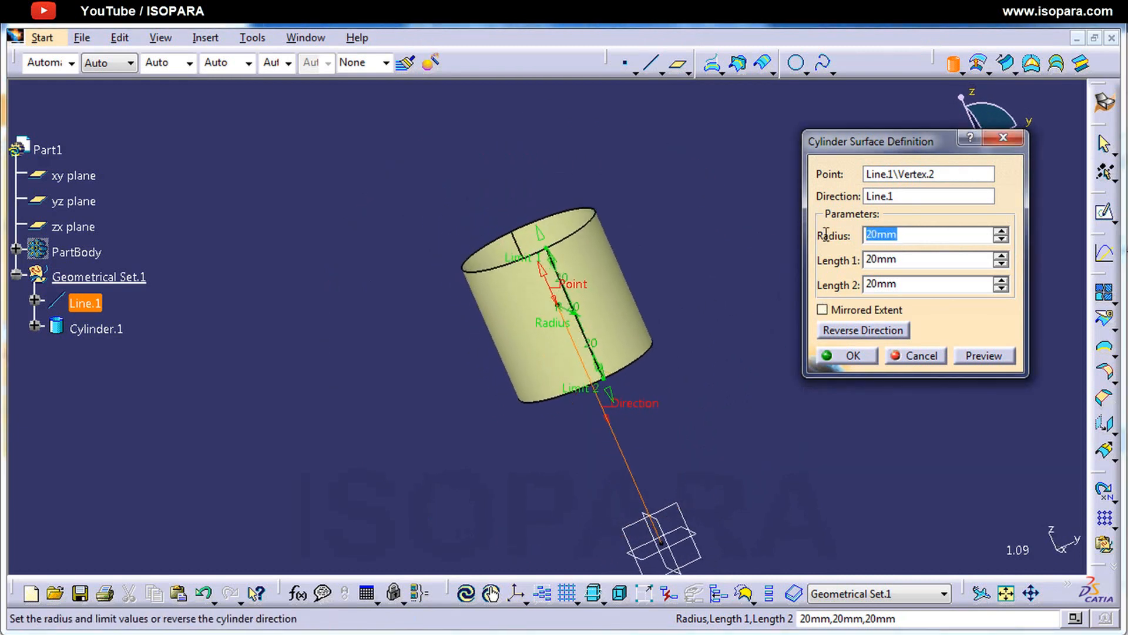
{"action": "type", "text": "50"}
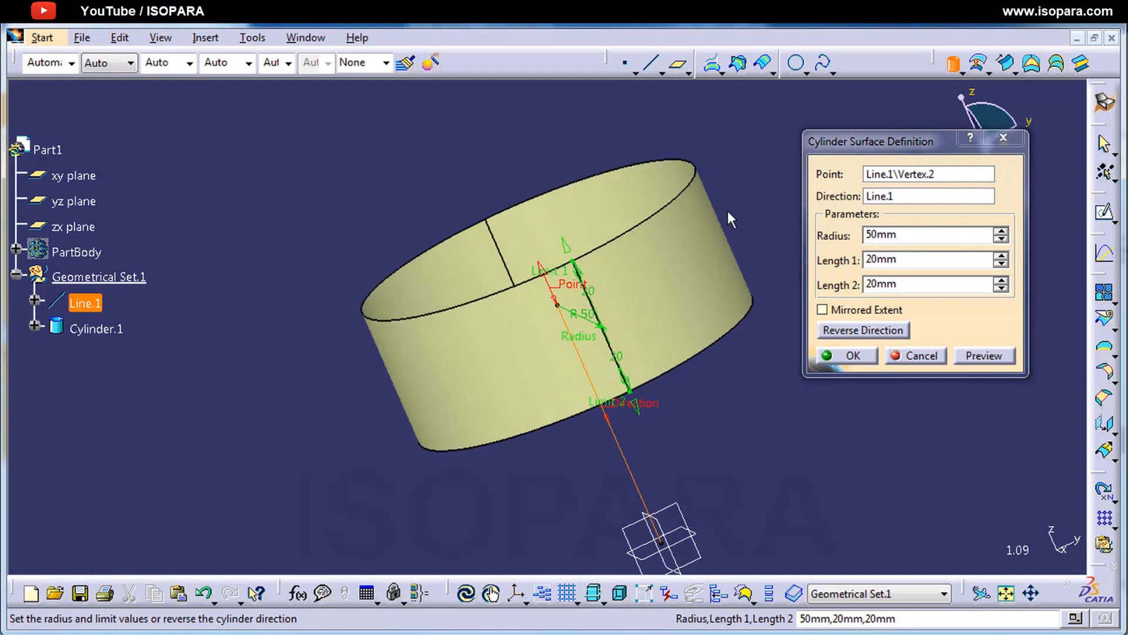
Step: Pull the cylinder's limits on the model to about 54 mm for Length 1 and about 29 mm for Length 2
{"action": "middle_click_drag", "start_coordinate": [595, 394], "coordinate": [585, 345]}
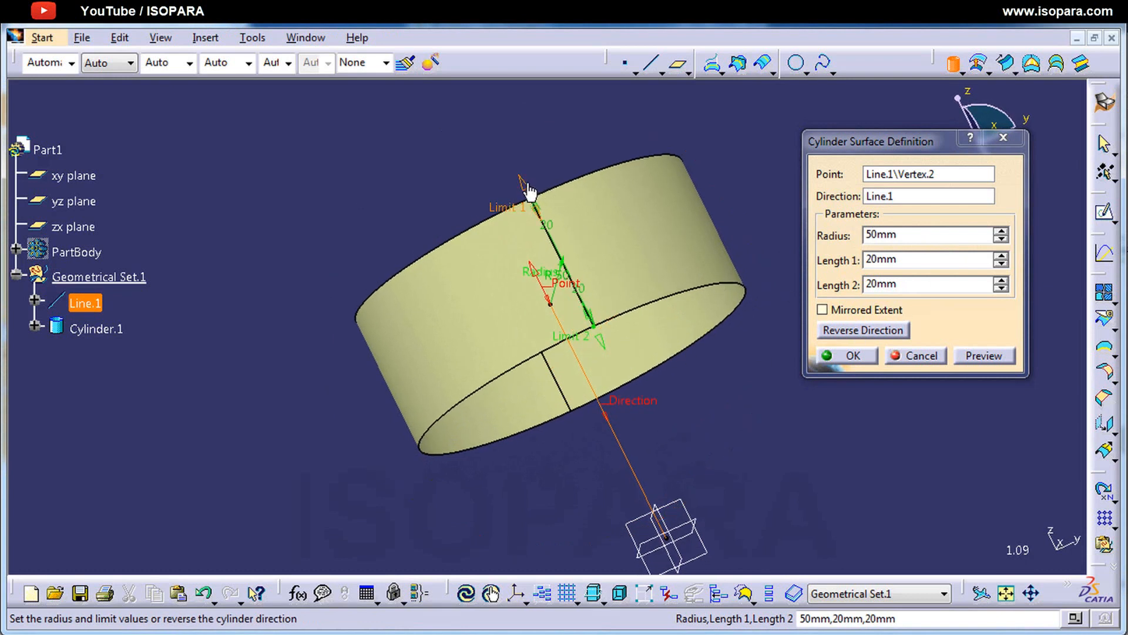
{"action": "left_click_drag", "start_coordinate": [521, 180], "coordinate": [403, 108]}
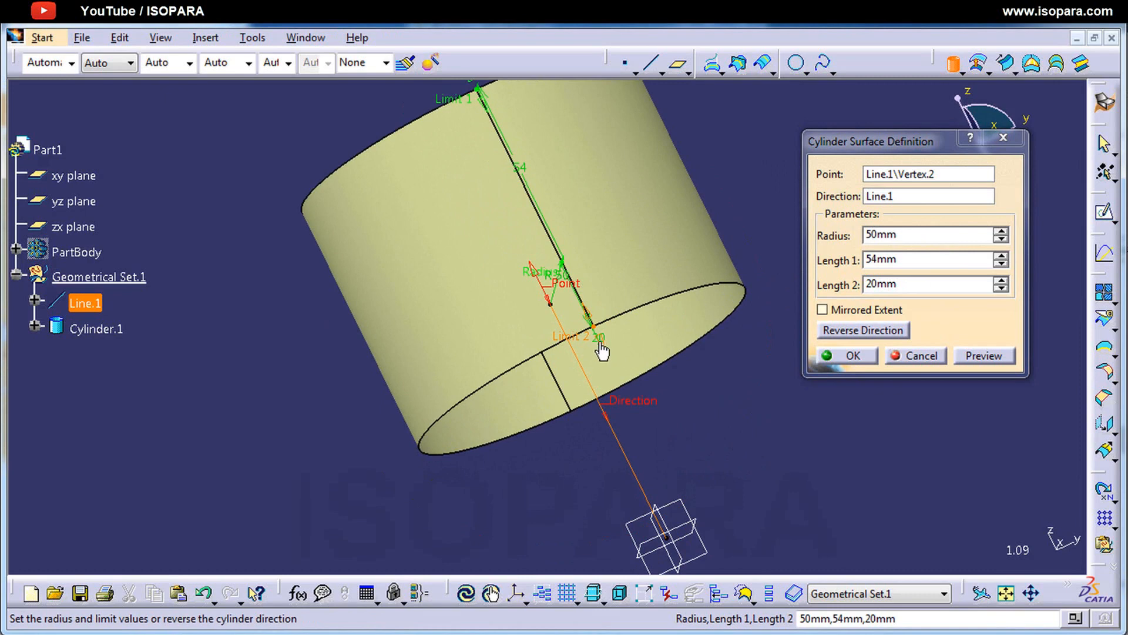
{"action": "mouse_move", "coordinate": [601, 347]}
{"action": "left_mouse_down"}
{"action": "mouse_move", "coordinate": [650, 418]}
{"action": "mouse_move", "coordinate": [614, 361]}
{"action": "left_mouse_up"}
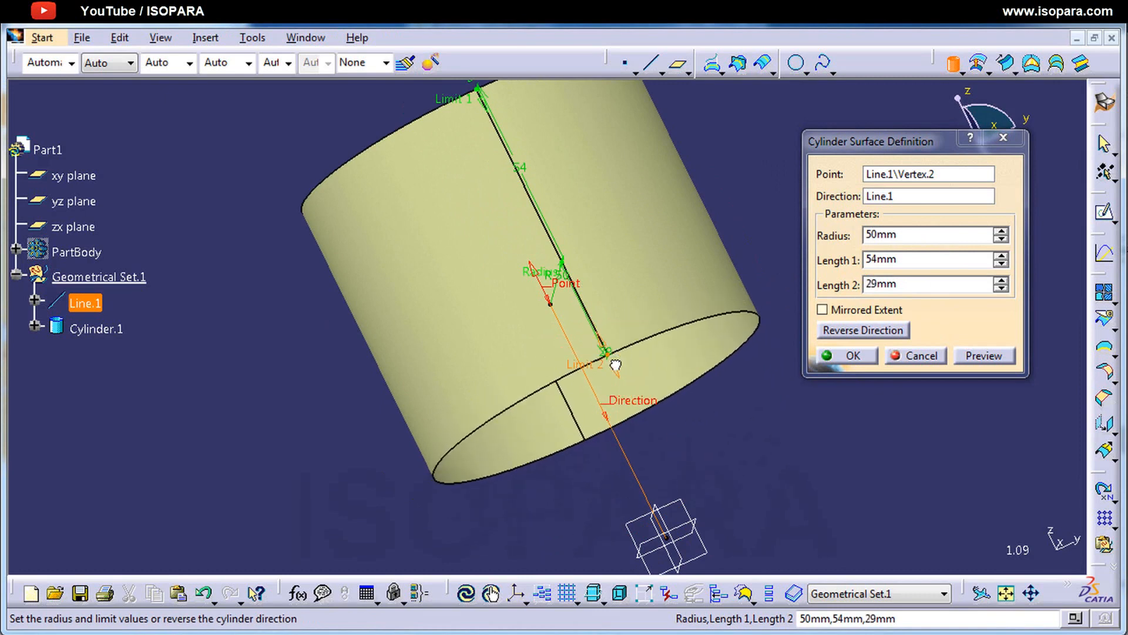
Step: Switch the cylinder's mirrored extent on and off again, and reverse its direction so that it extends towards the origin
{"action": "left_click", "coordinate": [874, 319]}
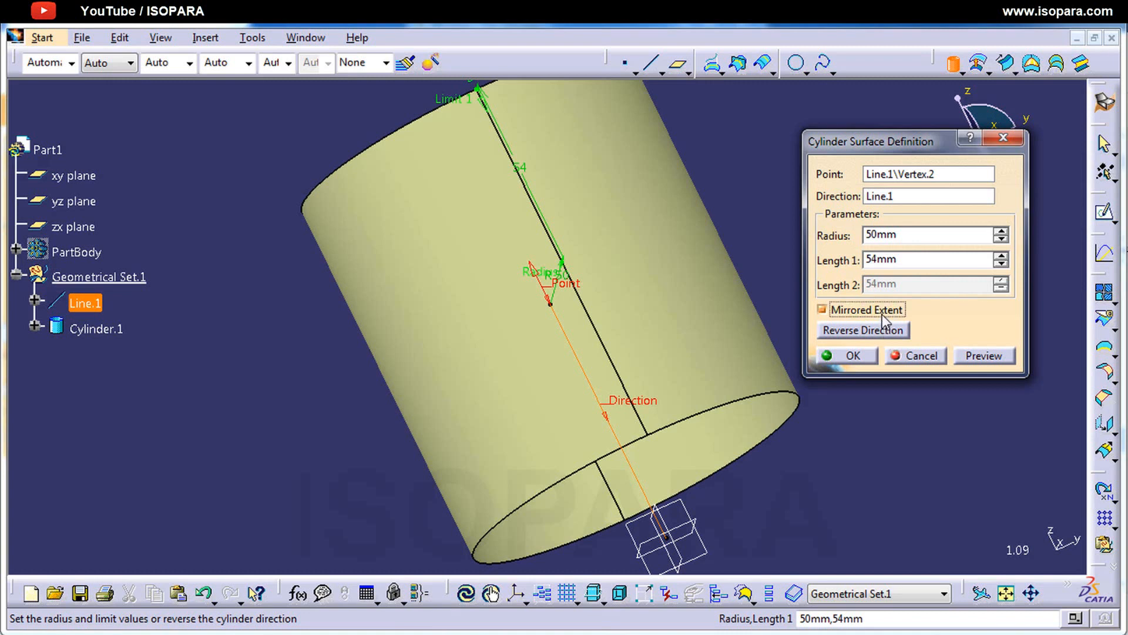
{"action": "left_click", "coordinate": [869, 310]}
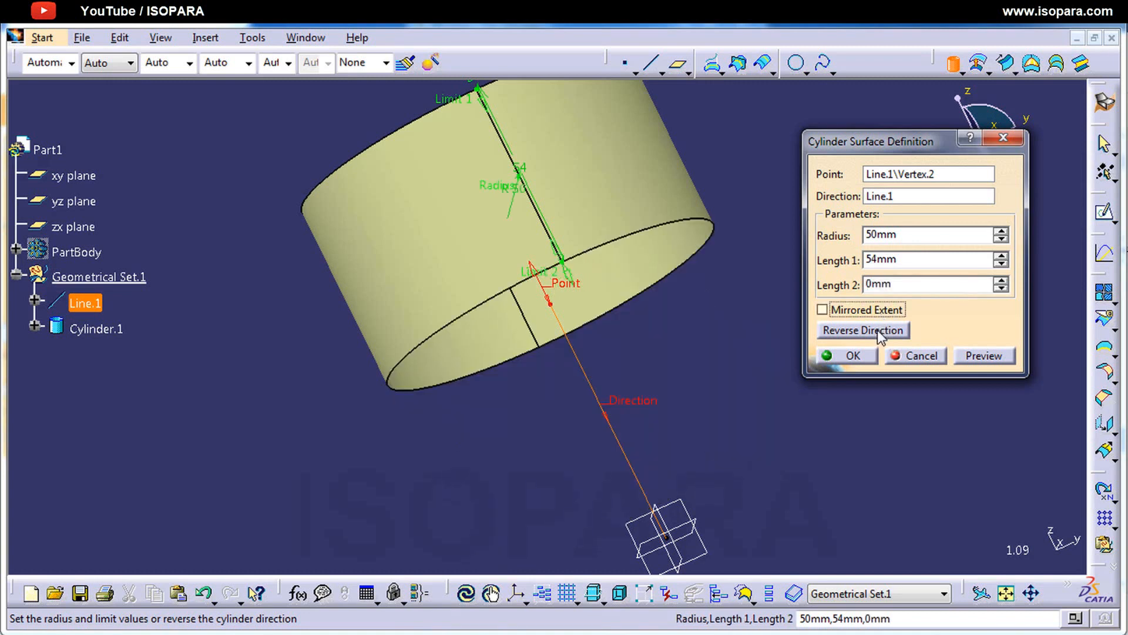
{"action": "left_click", "coordinate": [880, 330]}
{"action": "left_click", "coordinate": [879, 330]}
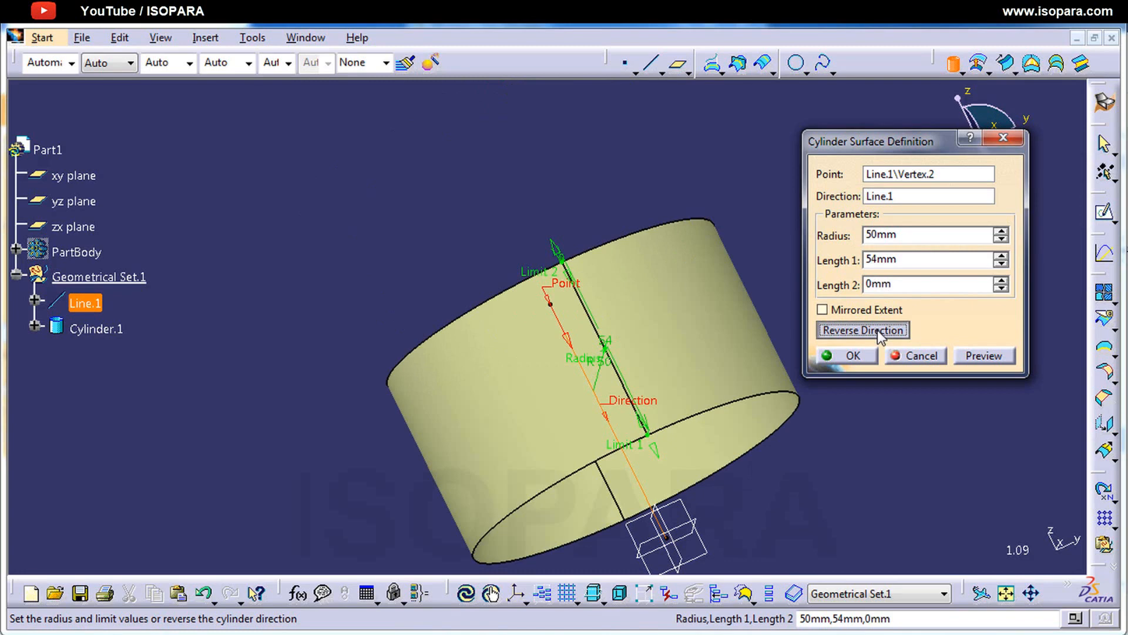
{"action": "left_click", "coordinate": [880, 330]}
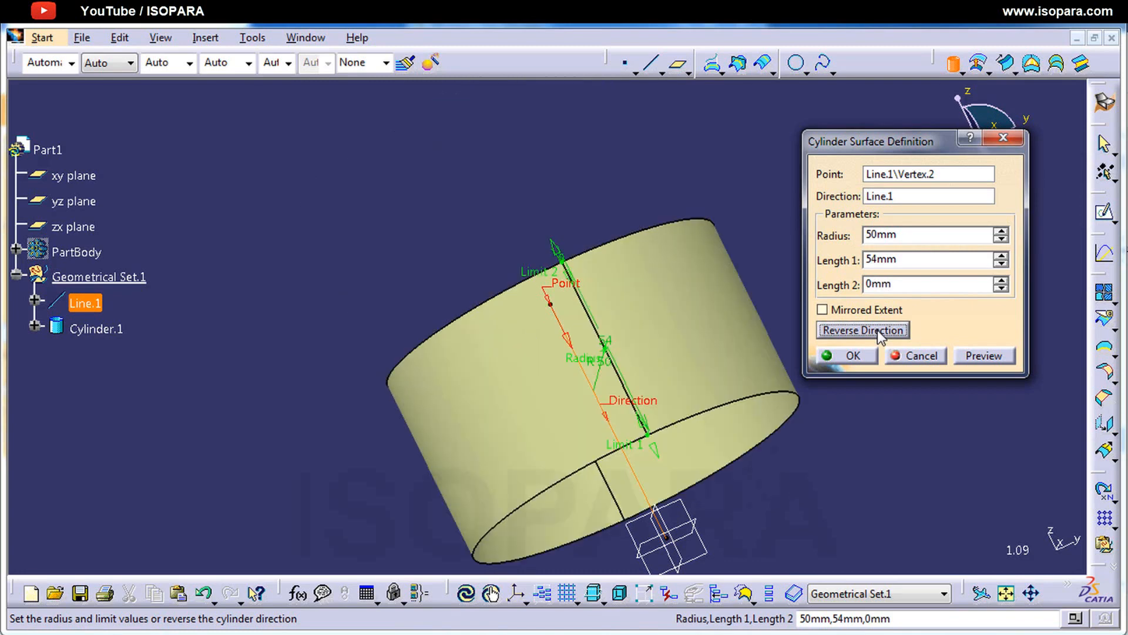
Step: Create the cylinder surface with radius 50 mm, Length 1 of 54 mm and Length 2 of 0 mm
{"action": "left_click", "coordinate": [855, 356]}
{"action": "middle_click_drag", "start_coordinate": [753, 382], "coordinate": [709, 415]}
{"action": "left_click", "coordinate": [763, 397]}
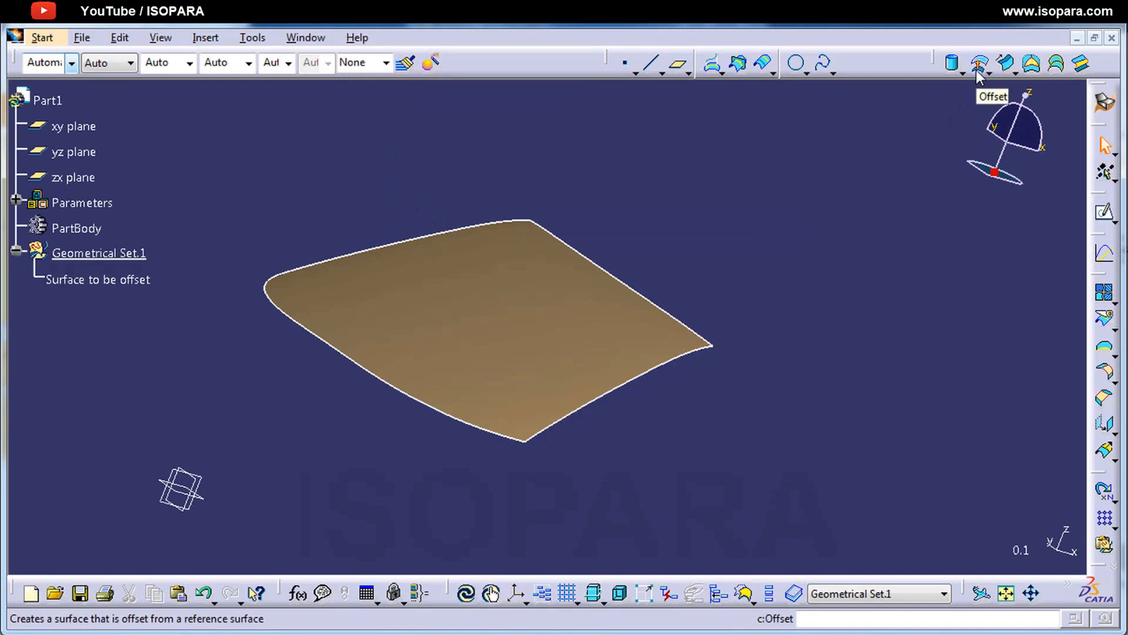
Step: Start an Offset surface from "Surface to be offset" with an offset of 50 mm and preview it
{"action": "left_click", "coordinate": [978, 68]}
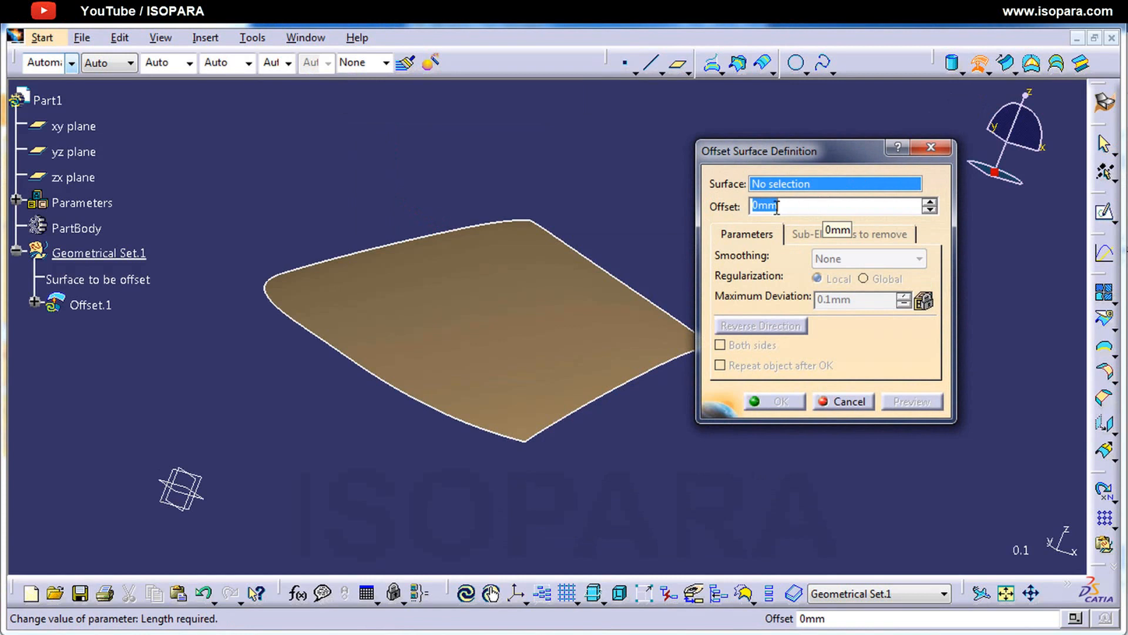
{"action": "left_click", "coordinate": [442, 358]}
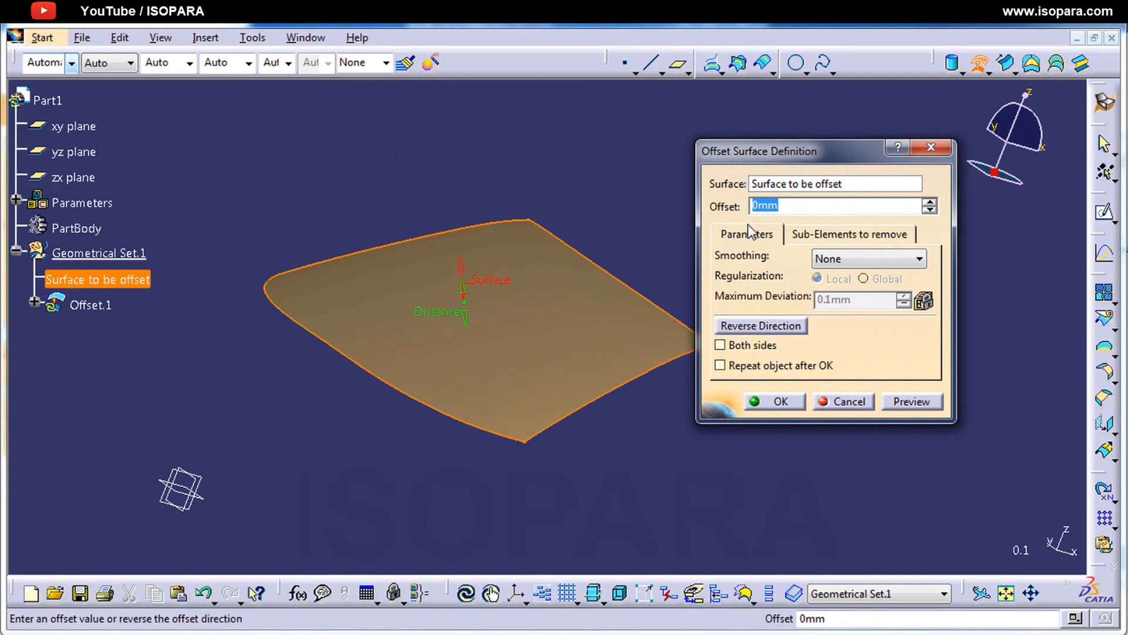
{"action": "type", "text": "50"}
{"action": "key", "text": "Return"}
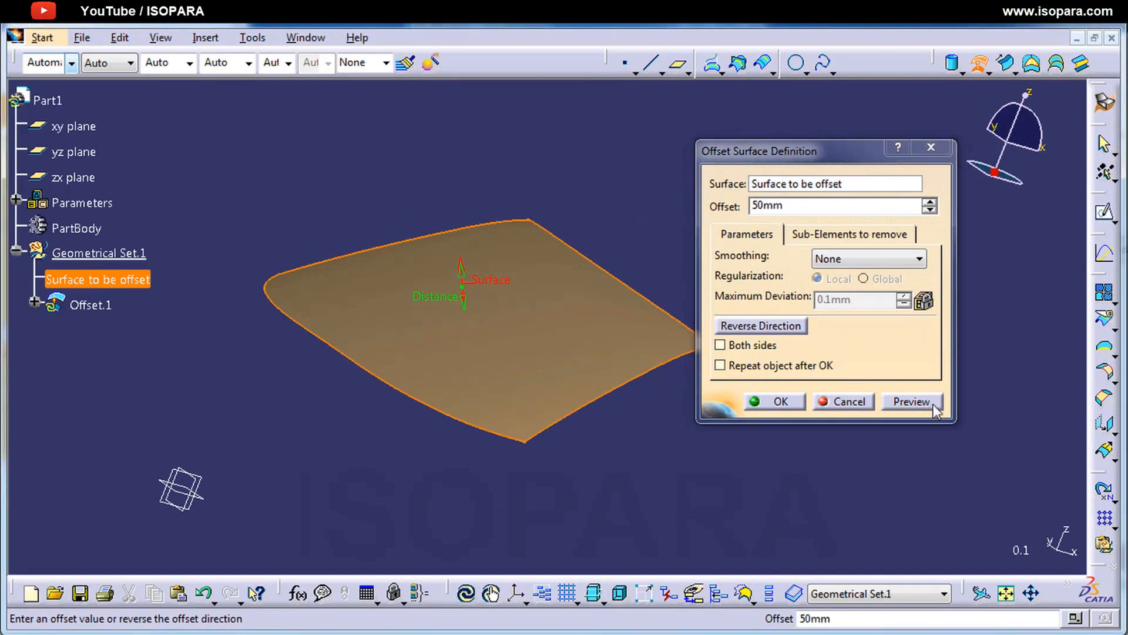
{"action": "left_click", "coordinate": [911, 402]}
{"action": "middle_click_drag", "start_coordinate": [623, 450], "coordinate": [519, 405]}
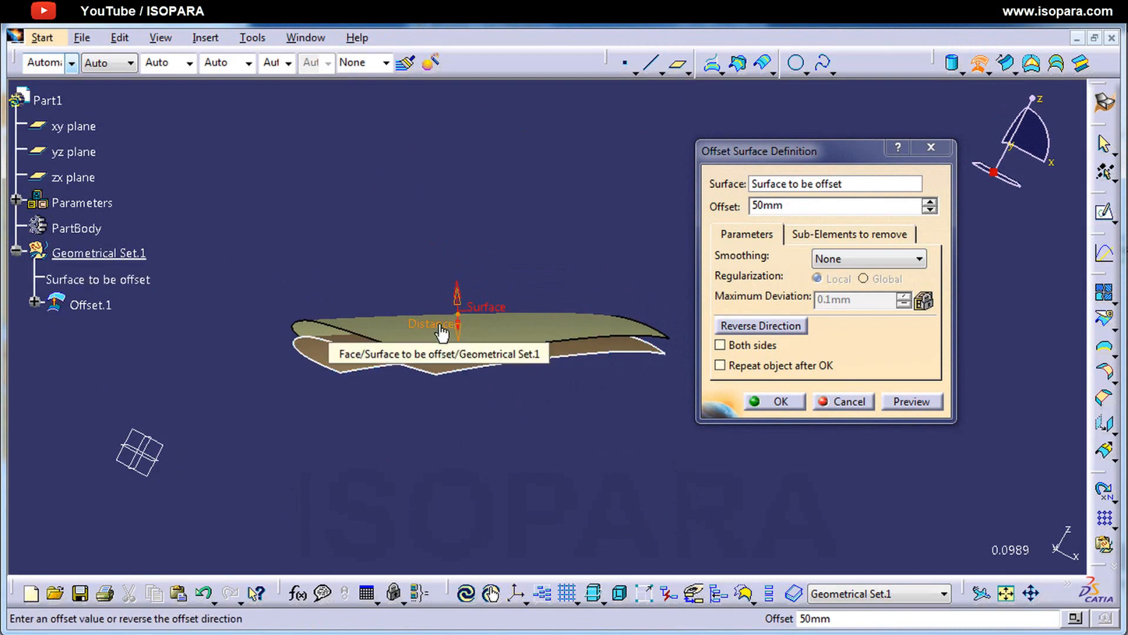
Step: Pull the offset surface on the model to a distance of about 171 mm, then reverse its direction and preview it
{"action": "left_click_drag", "start_coordinate": [442, 332], "coordinate": [419, 294]}
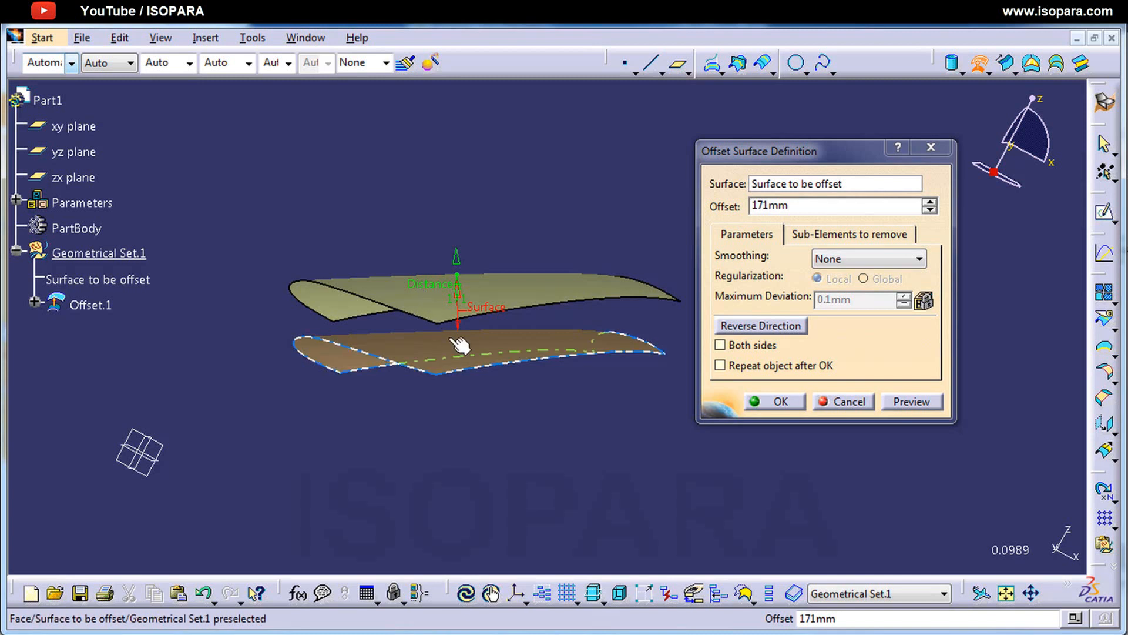
{"action": "middle_click_drag", "start_coordinate": [458, 360], "coordinate": [472, 406]}
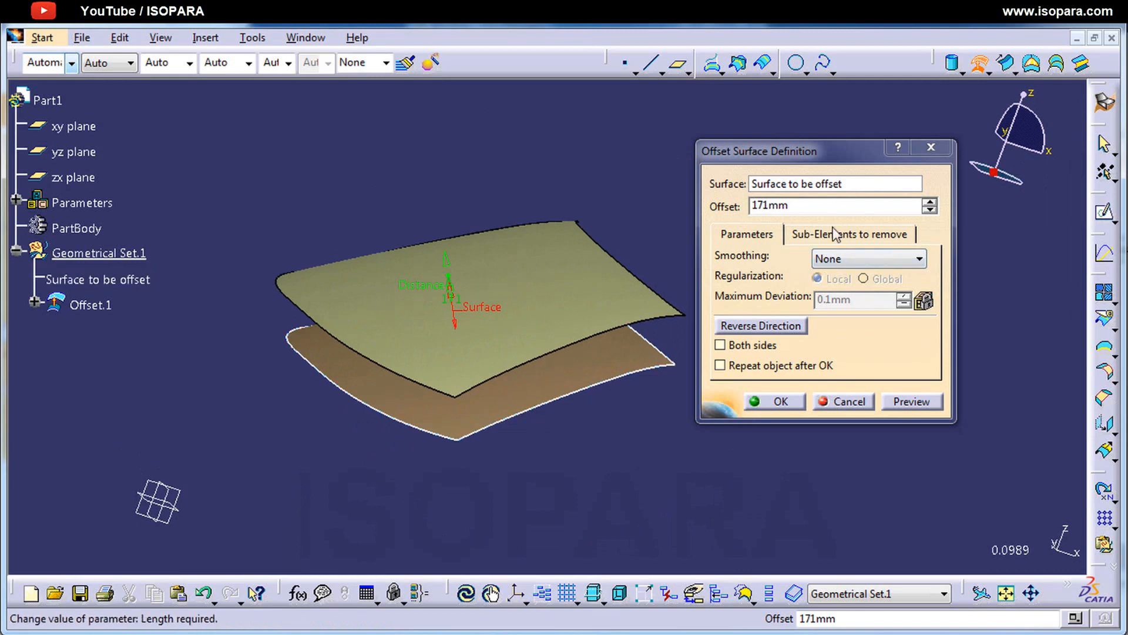
{"action": "left_click", "coordinate": [764, 327]}
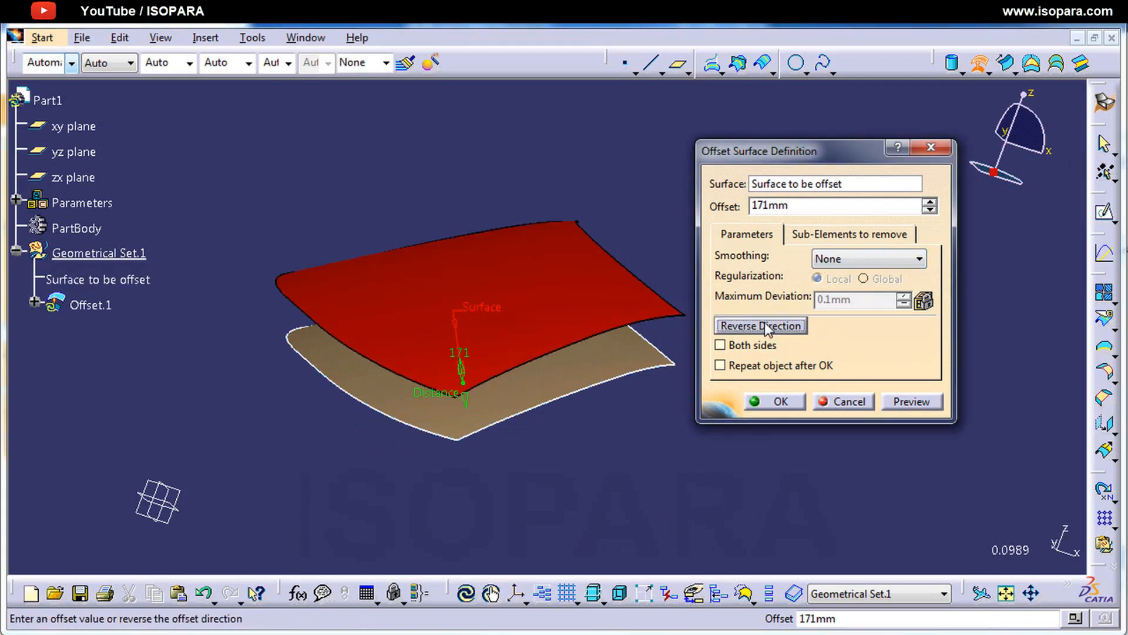
{"action": "left_click", "coordinate": [912, 401]}
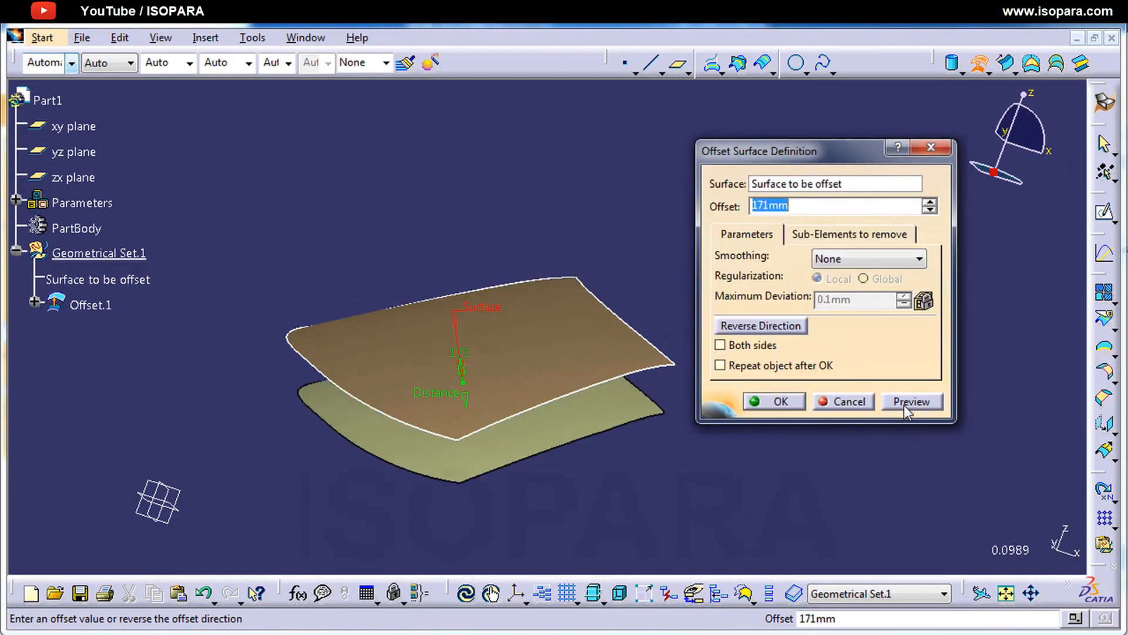
{"action": "middle_click_drag", "start_coordinate": [587, 454], "coordinate": [527, 403]}
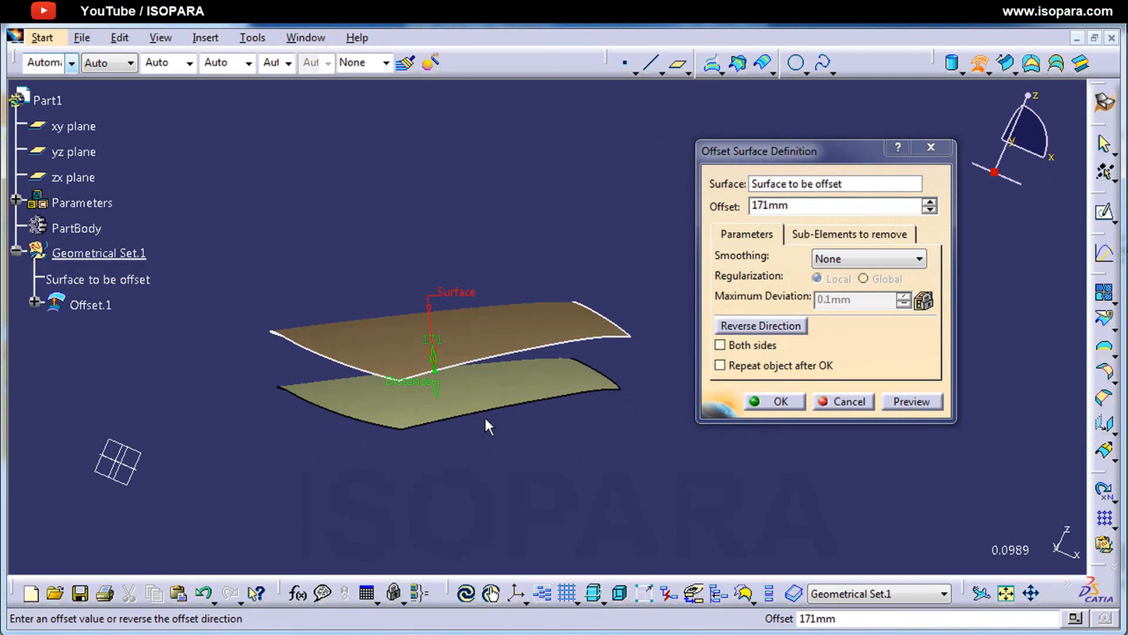
Step: Switch the offset to both sides, preview it, and switch both sides off again
{"action": "left_click", "coordinate": [760, 348]}
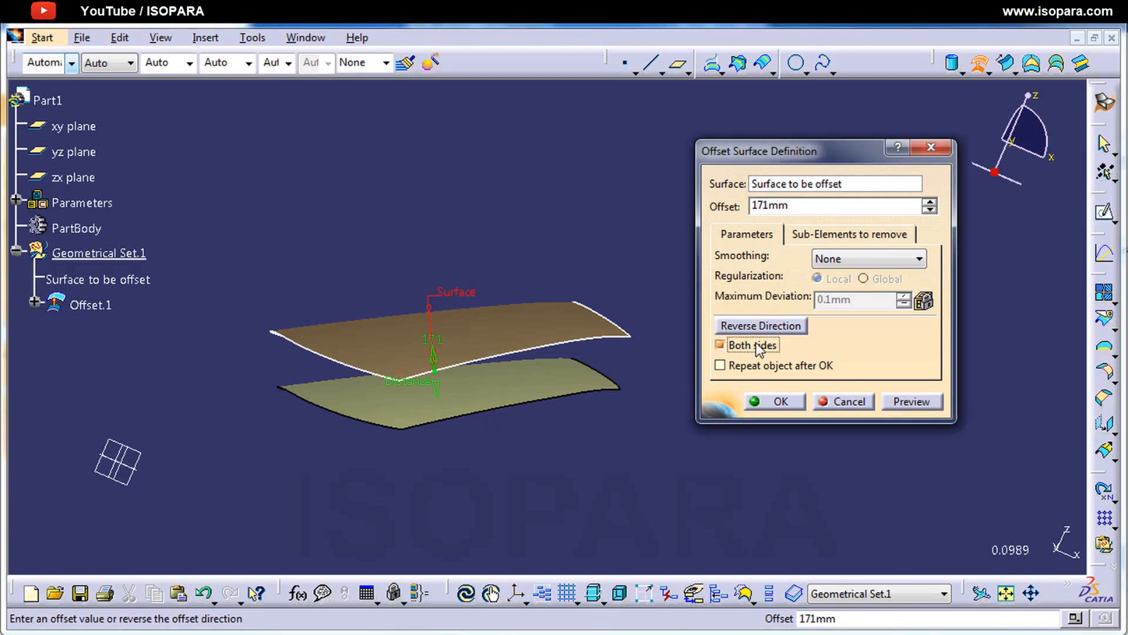
{"action": "left_click", "coordinate": [910, 402]}
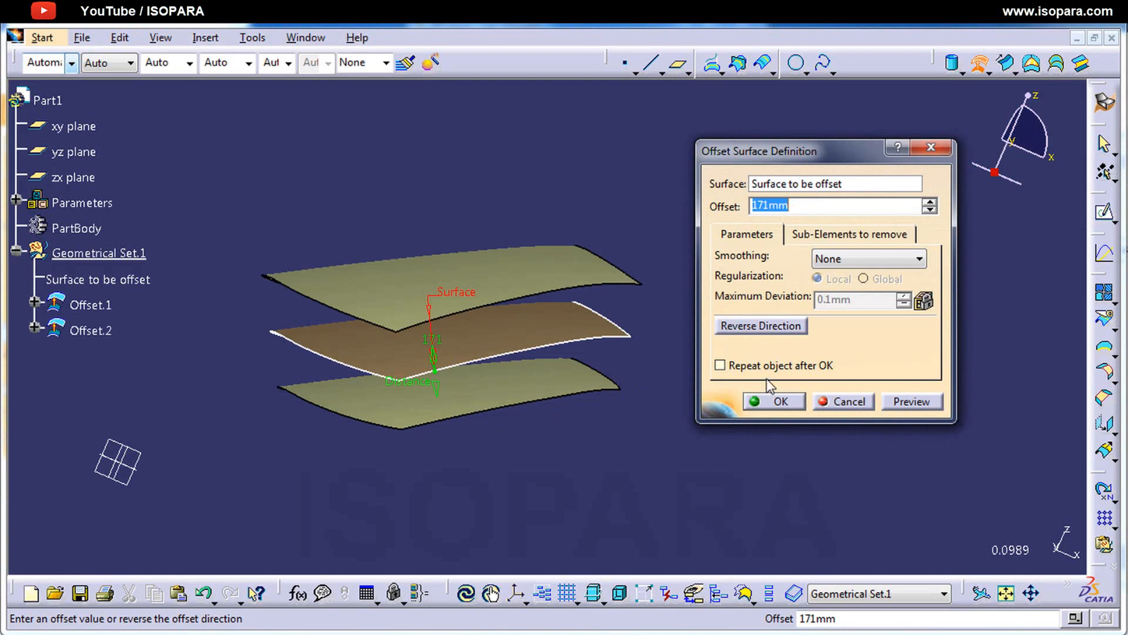
{"action": "left_click", "coordinate": [770, 346]}
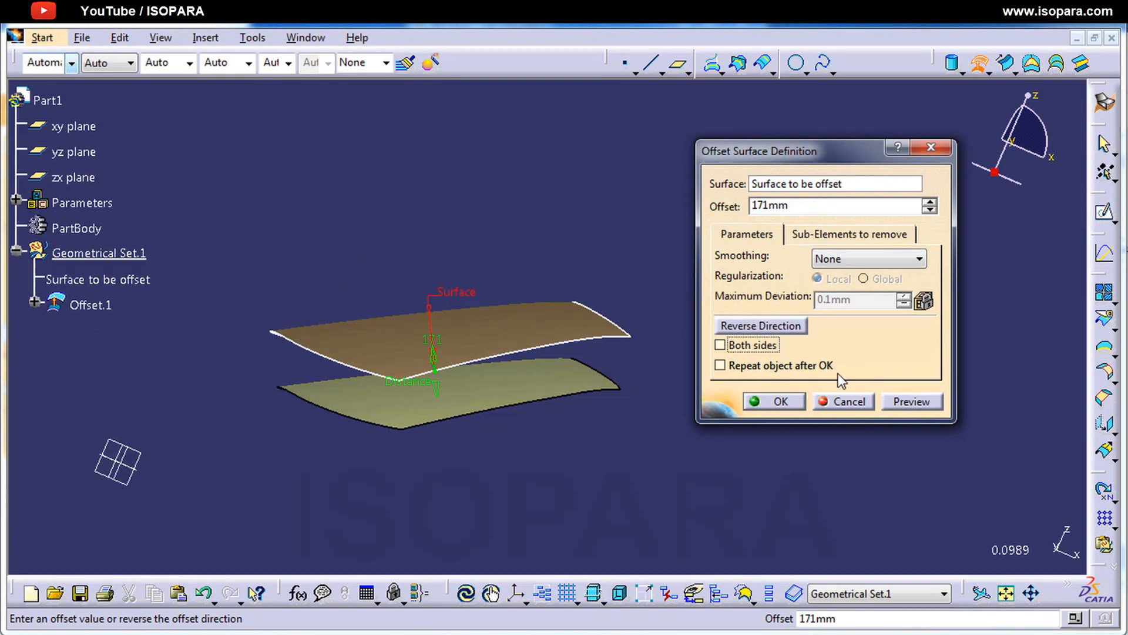
Step: Set the surface offset to 100 mm and preview it
{"action": "left_click", "coordinate": [790, 205]}
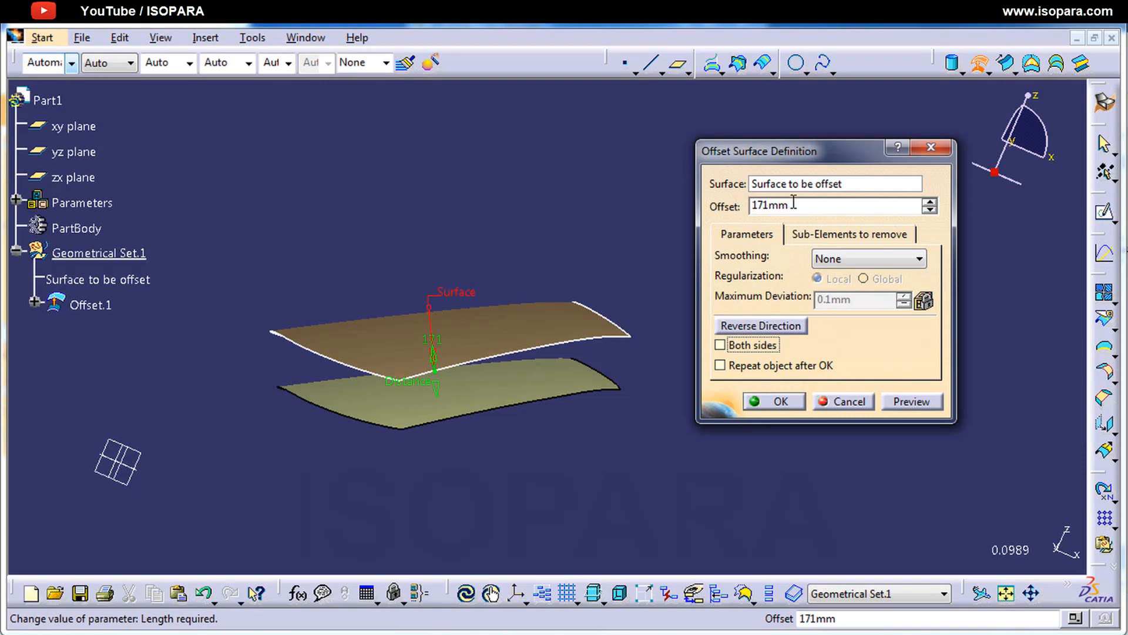
{"action": "key", "text": "Return"}
{"action": "type", "text": "1"}
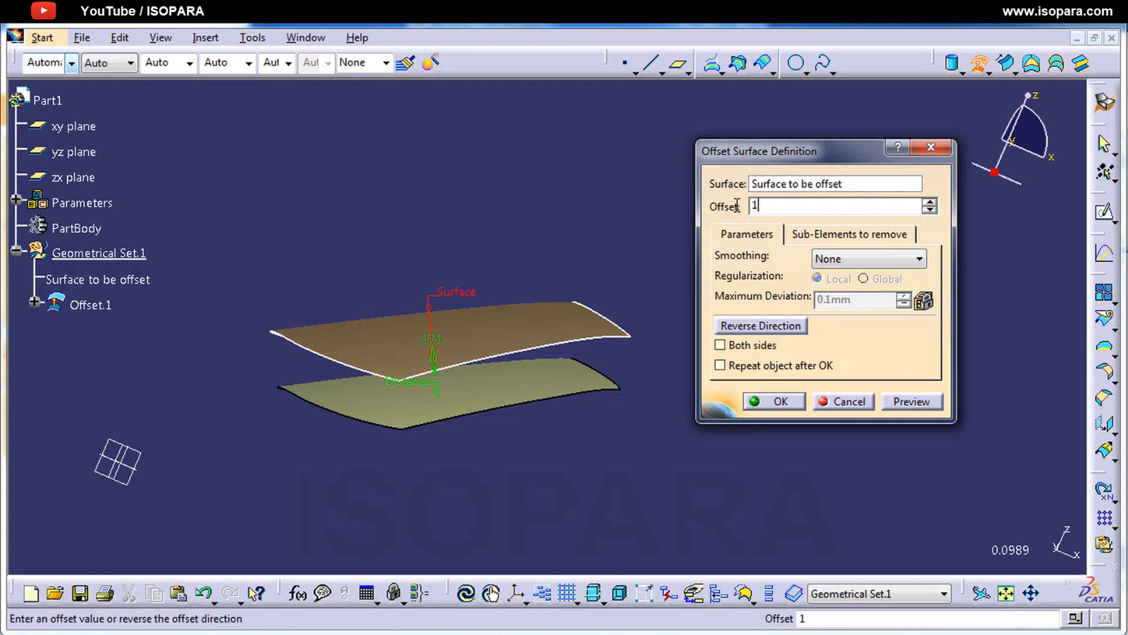
{"action": "type", "text": "00"}
{"action": "key", "text": "Return"}
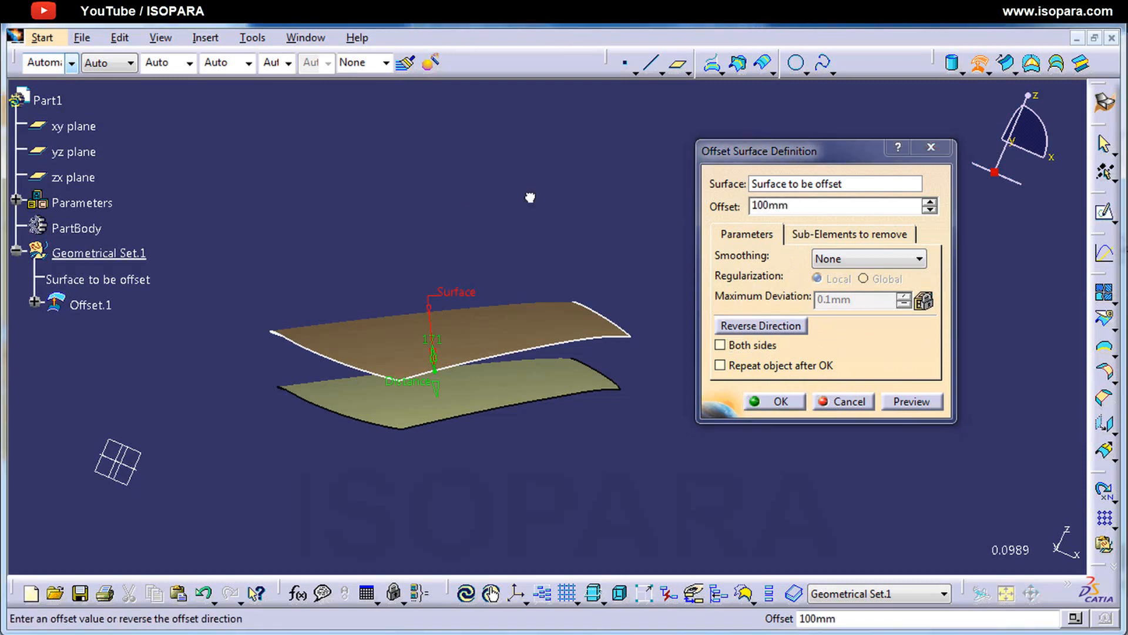
{"action": "left_click", "coordinate": [912, 401]}
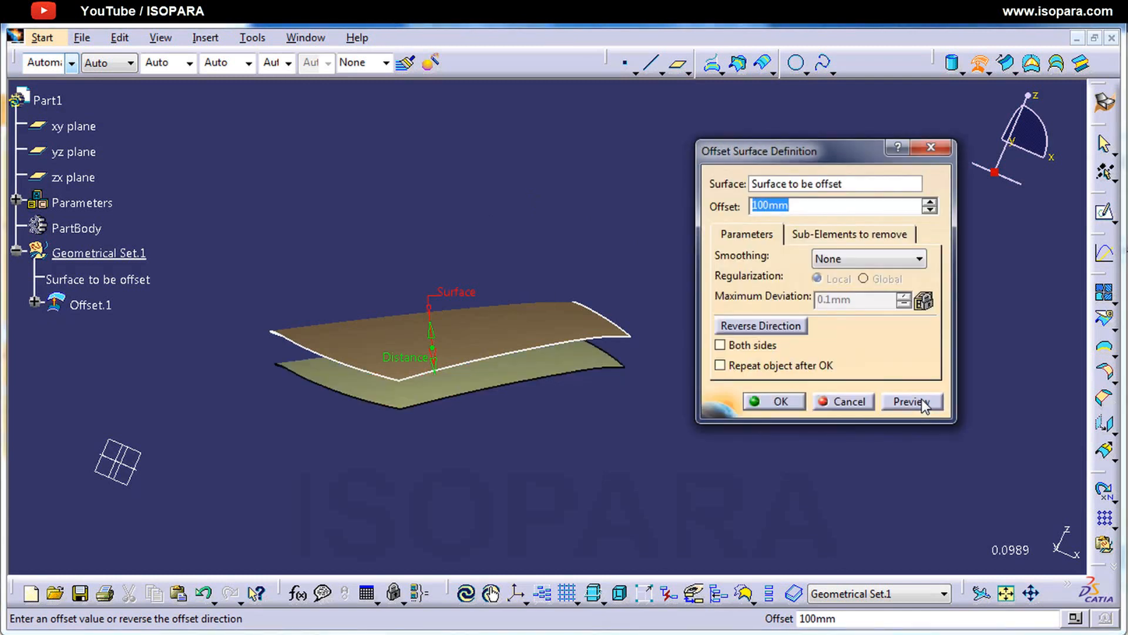
Step: Try to create the 100 mm offset with object repetition, using 5 instances and without creating a new body
{"action": "left_click", "coordinate": [768, 366]}
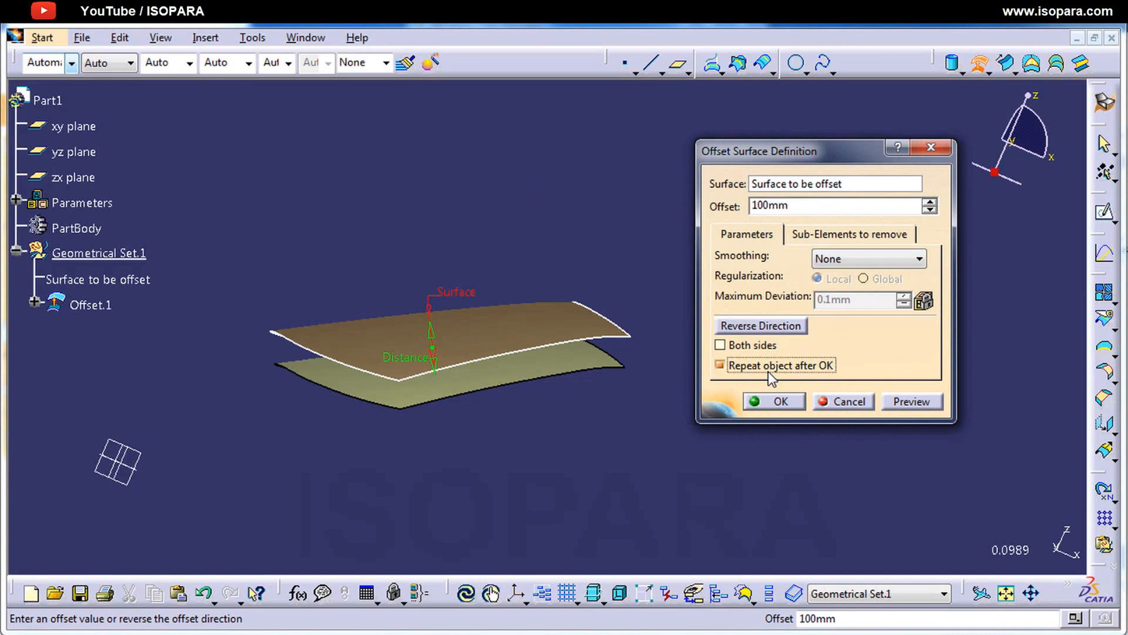
{"action": "left_click", "coordinate": [777, 400]}
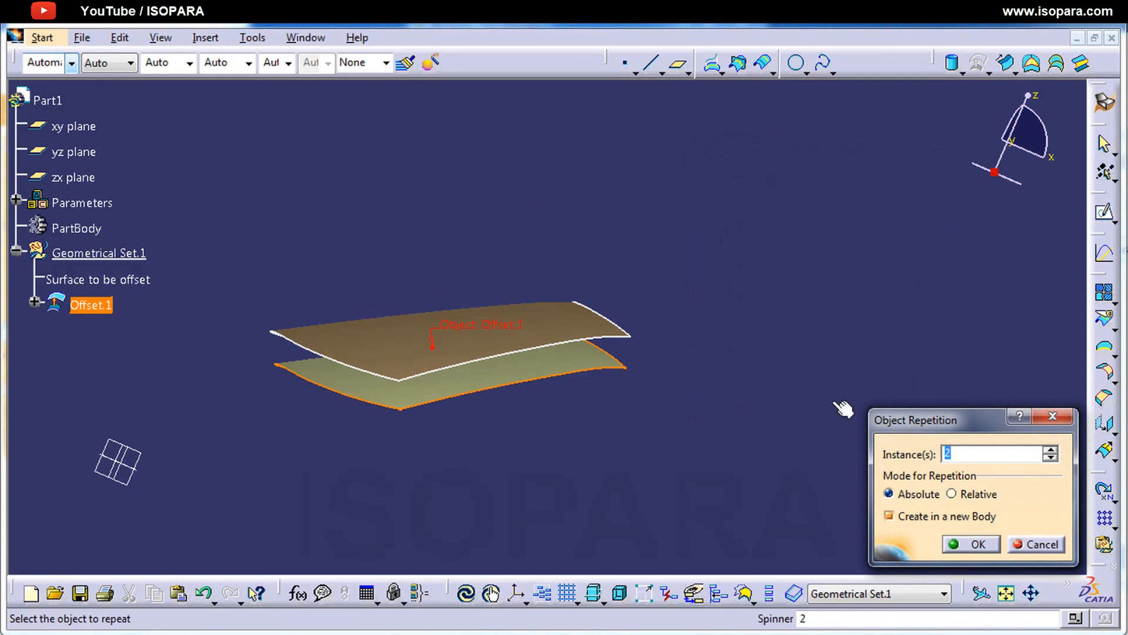
{"action": "left_click_drag", "start_coordinate": [901, 423], "coordinate": [844, 339]}
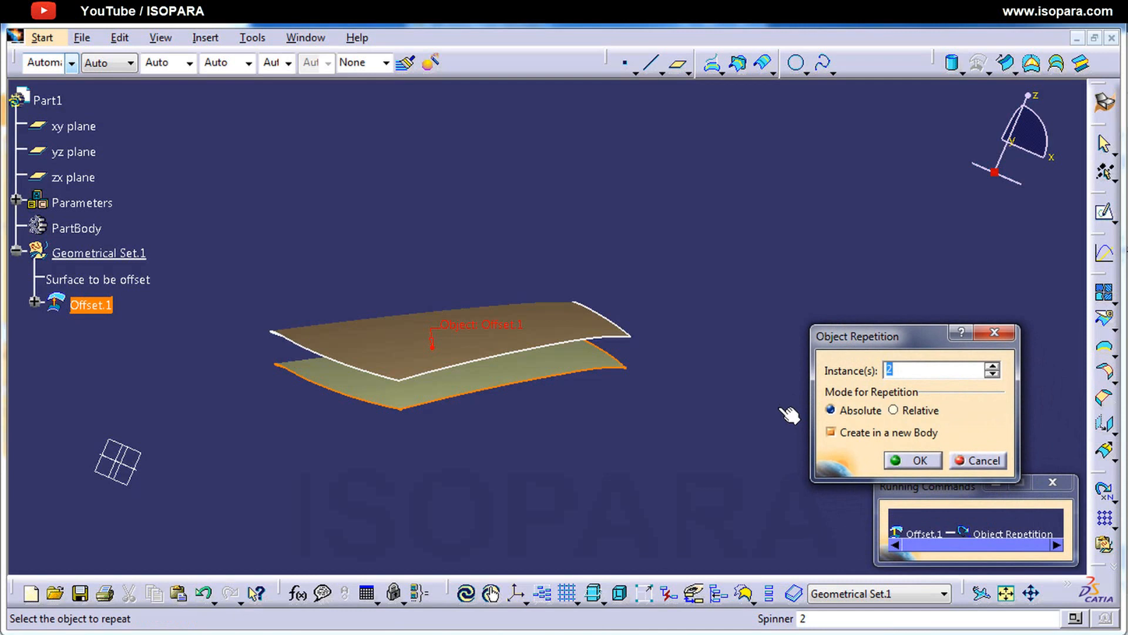
{"action": "type", "text": "5"}
{"action": "left_click", "coordinate": [888, 435]}
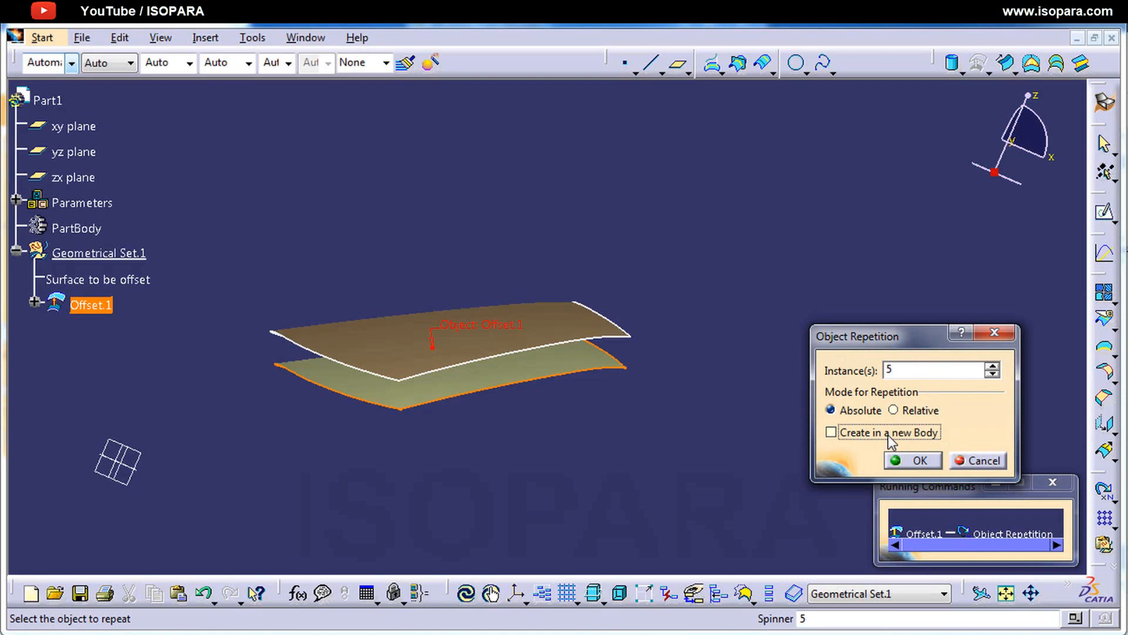
{"action": "left_click", "coordinate": [906, 461]}
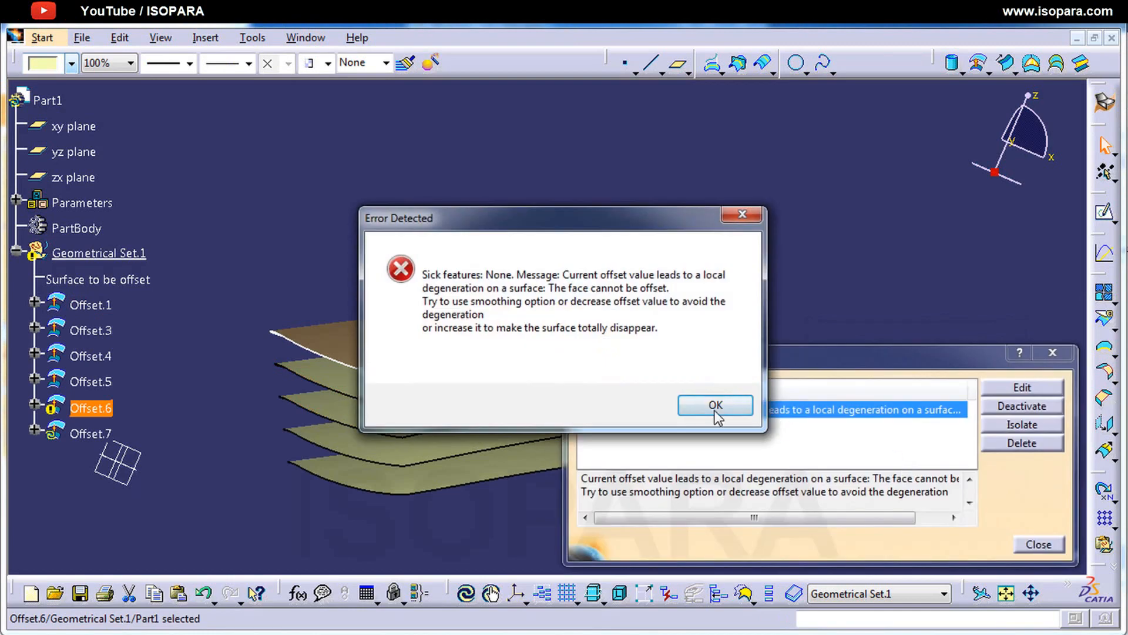
{"action": "left_click", "coordinate": [715, 409]}
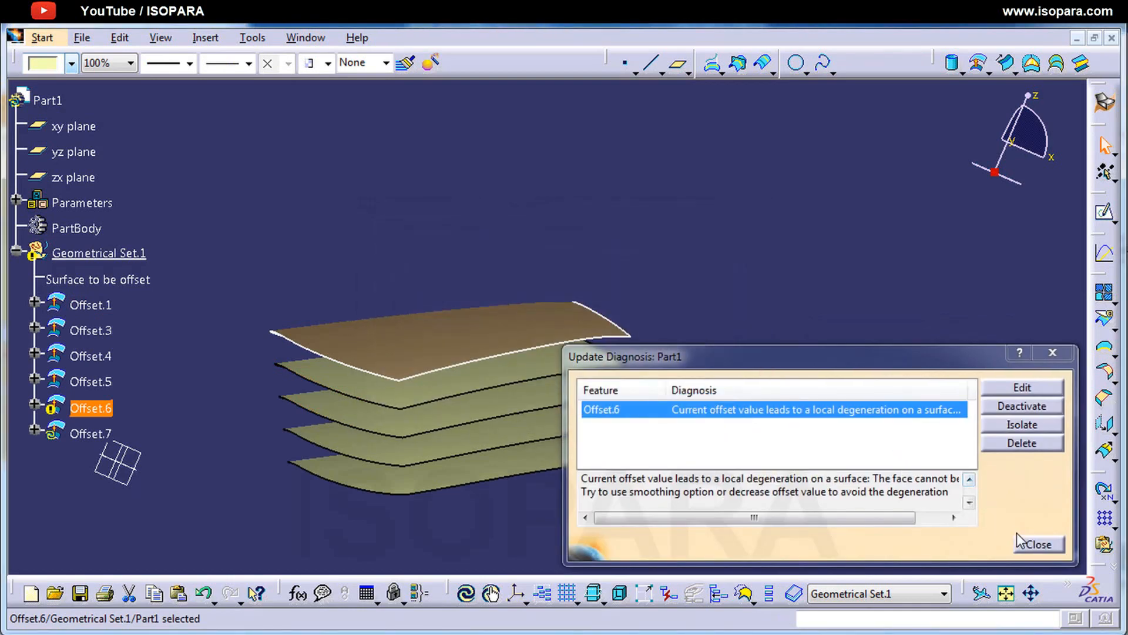
{"action": "left_click", "coordinate": [1038, 545]}
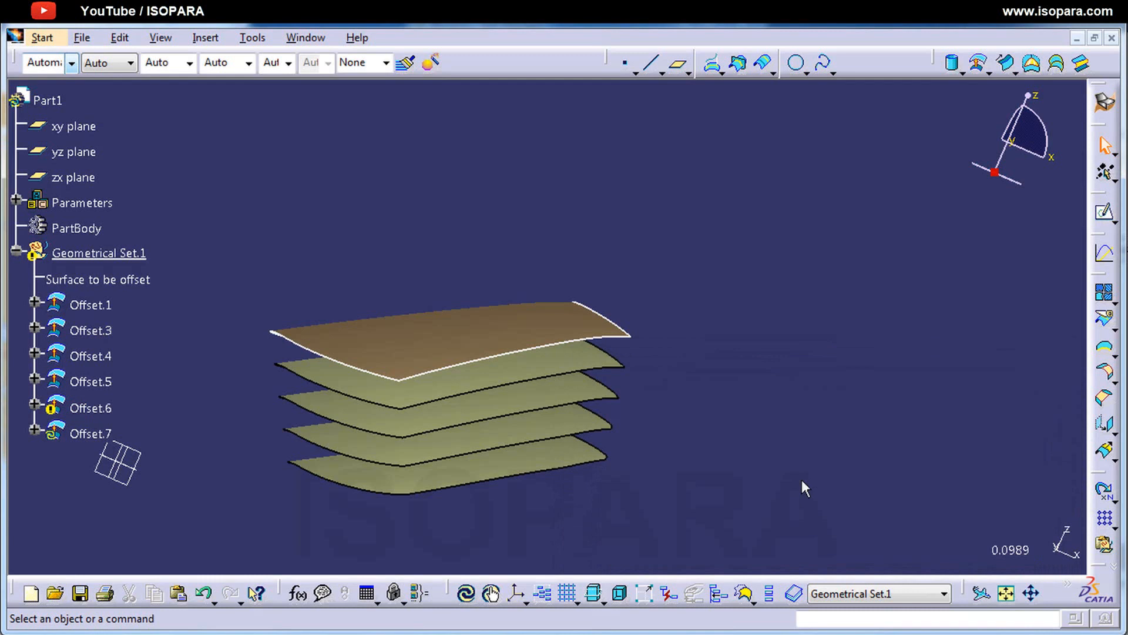
Step: Delete all the offset surfaces, Offset.1 to Offset.7, from Geometrical Set.1
{"action": "left_click", "coordinate": [554, 468]}
{"action": "middle_click_drag", "start_coordinate": [565, 447], "coordinate": [492, 411]}
{"action": "left_click", "coordinate": [499, 461]}
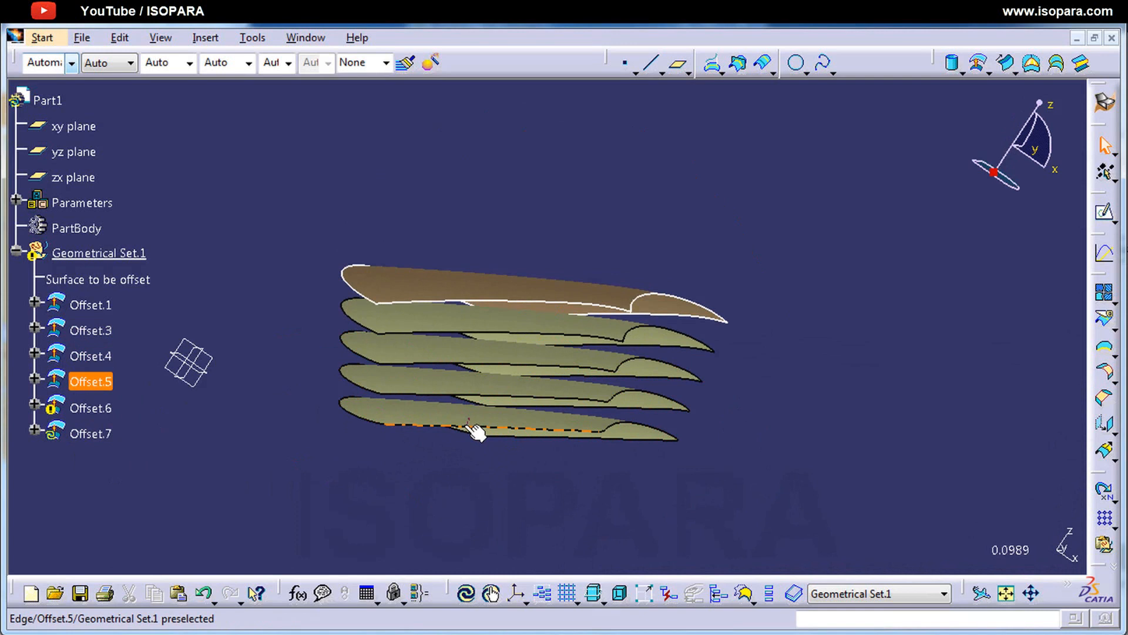
{"action": "left_click", "coordinate": [104, 435]}
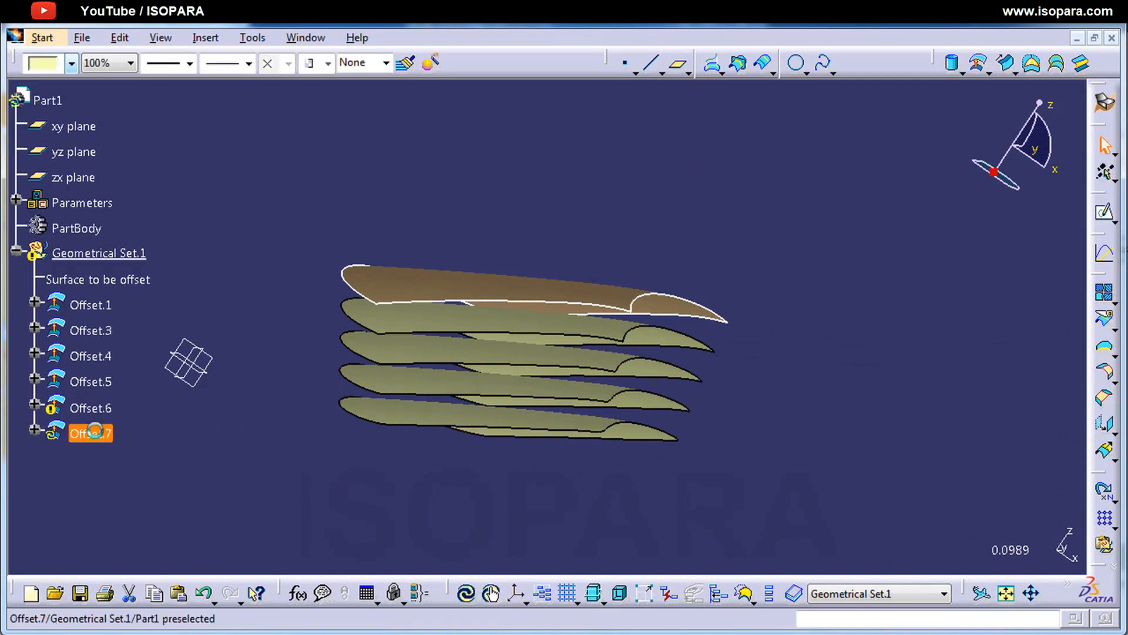
{"action": "left_click", "coordinate": [103, 304], "text": "shift"}
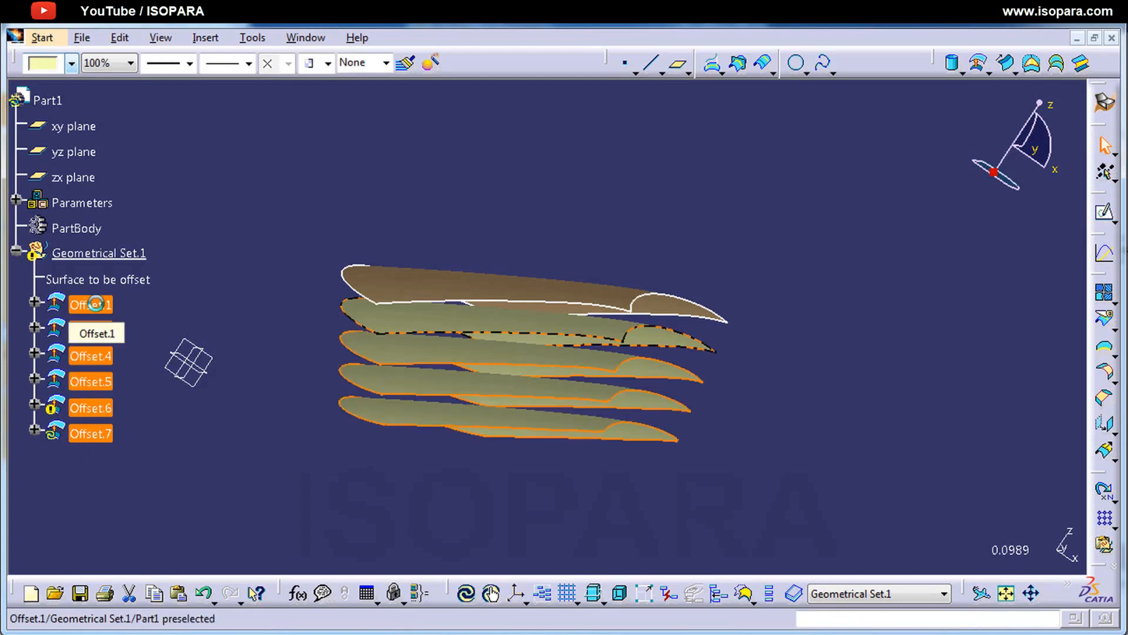
{"action": "key", "text": "Delete"}
{"action": "left_click", "coordinate": [847, 390]}
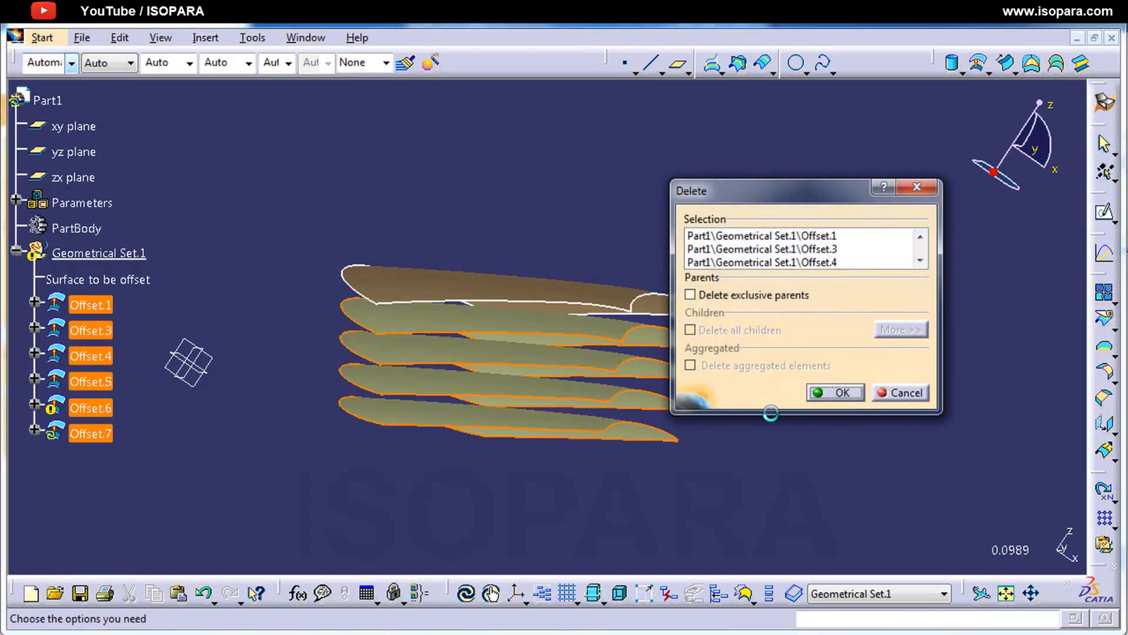
Step: Define an offset of the reference surface at 20 mm and preview it
{"action": "middle_click_drag", "start_coordinate": [489, 421], "coordinate": [575, 355]}
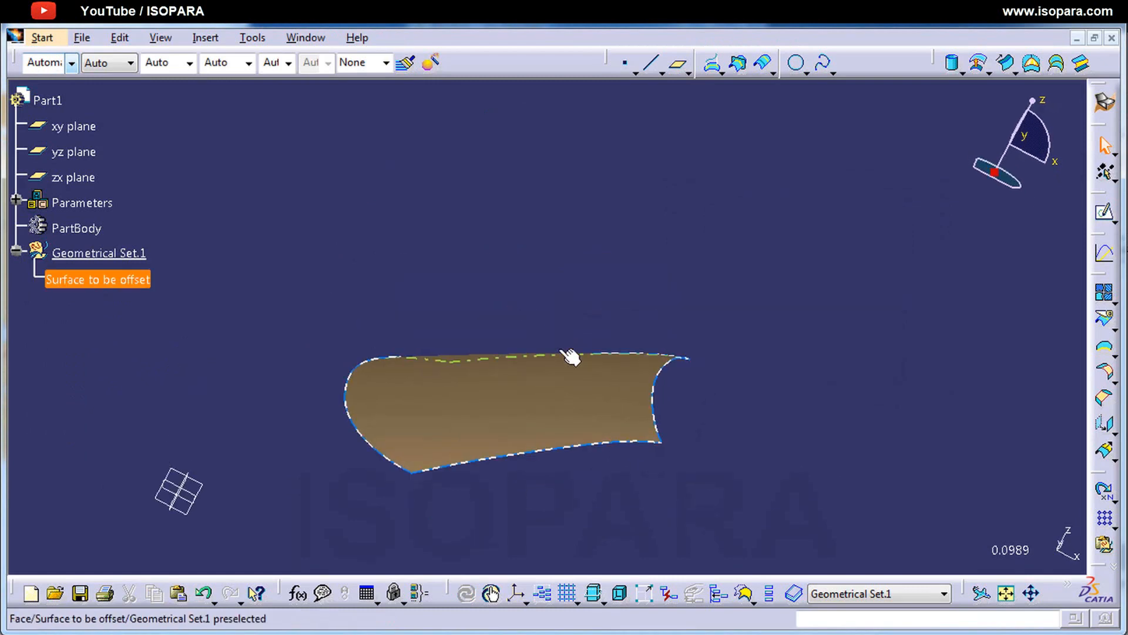
{"action": "left_click", "coordinate": [979, 63]}
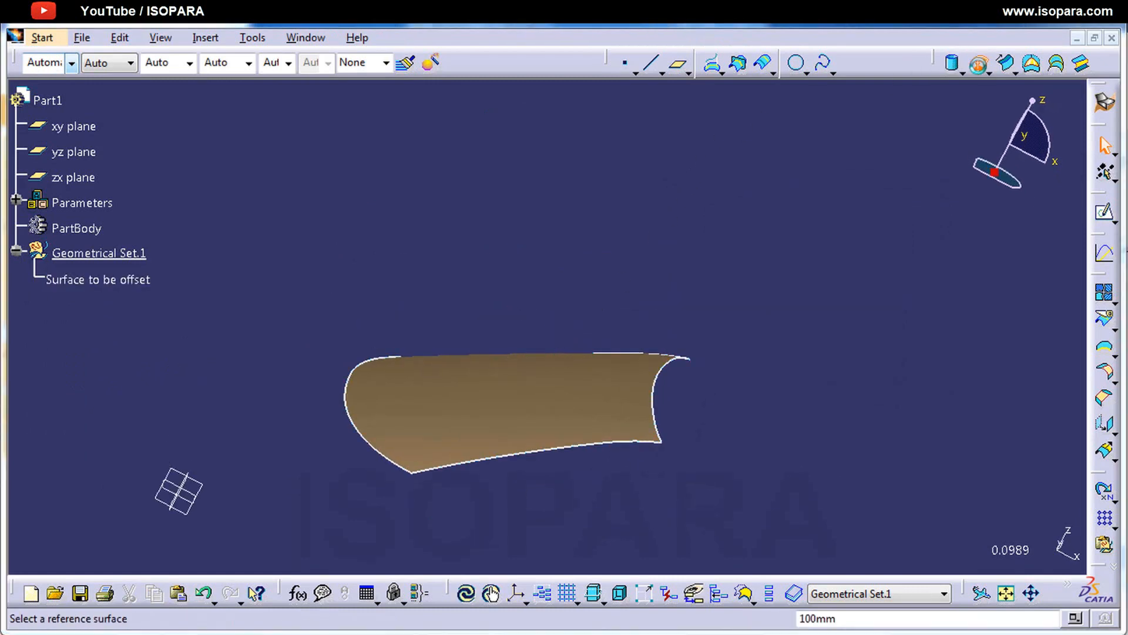
{"action": "left_click", "coordinate": [542, 395]}
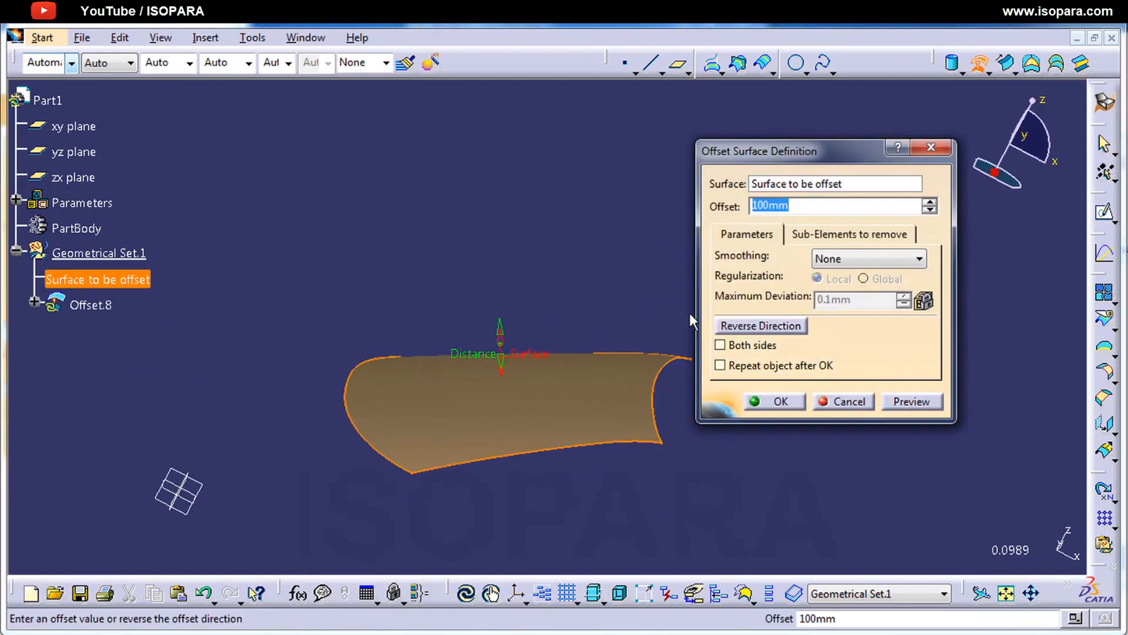
{"action": "type", "text": "20"}
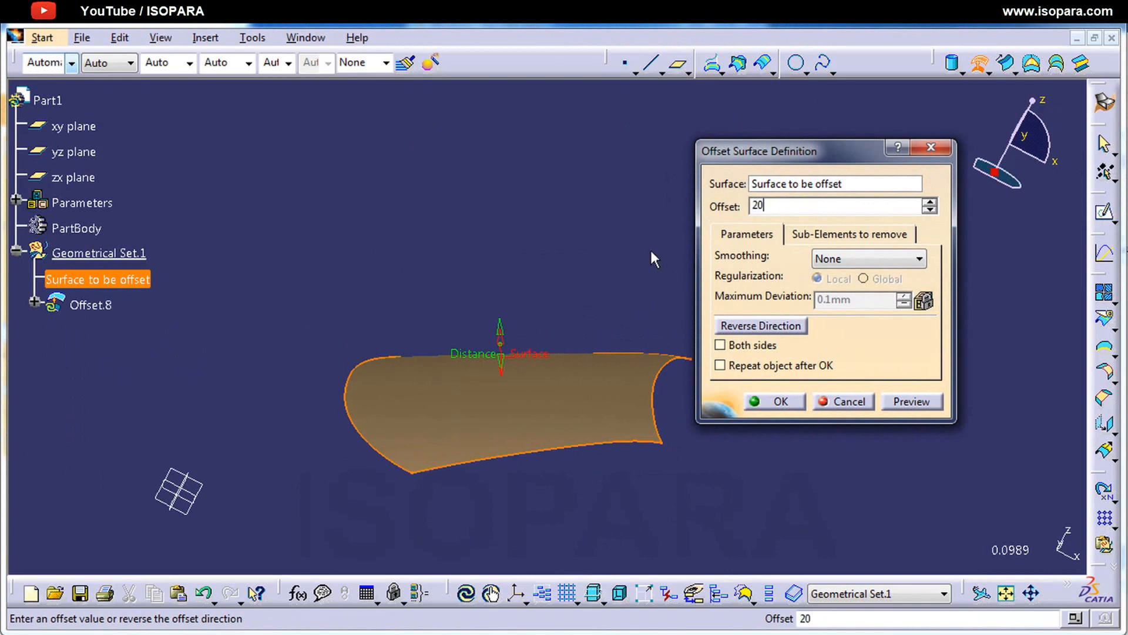
{"action": "key", "text": "Return"}
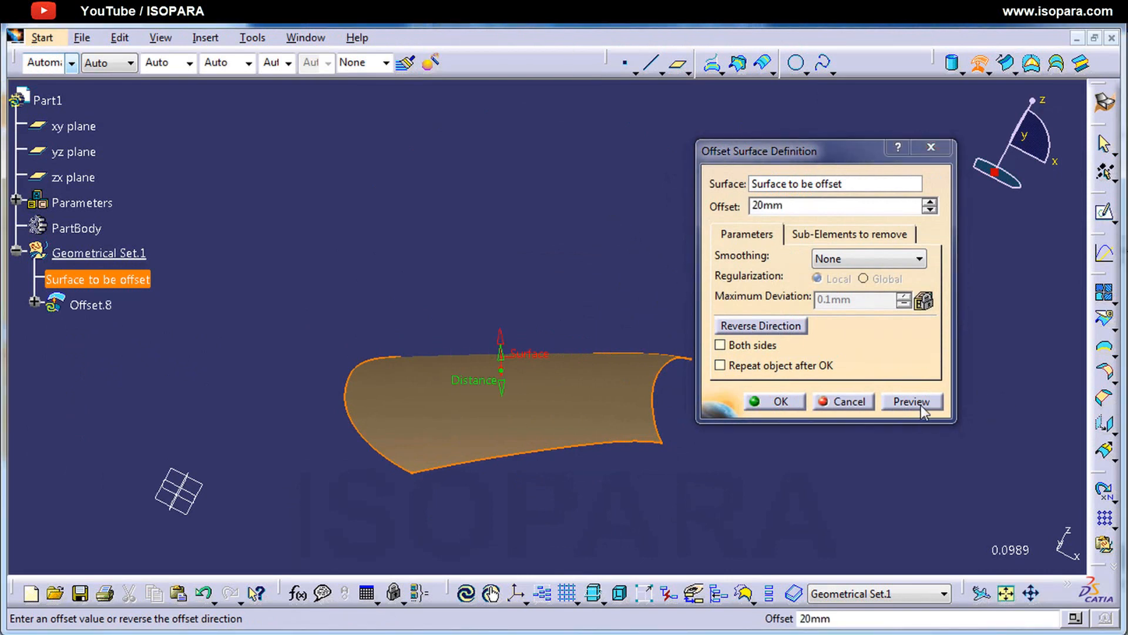
{"action": "left_click", "coordinate": [921, 404]}
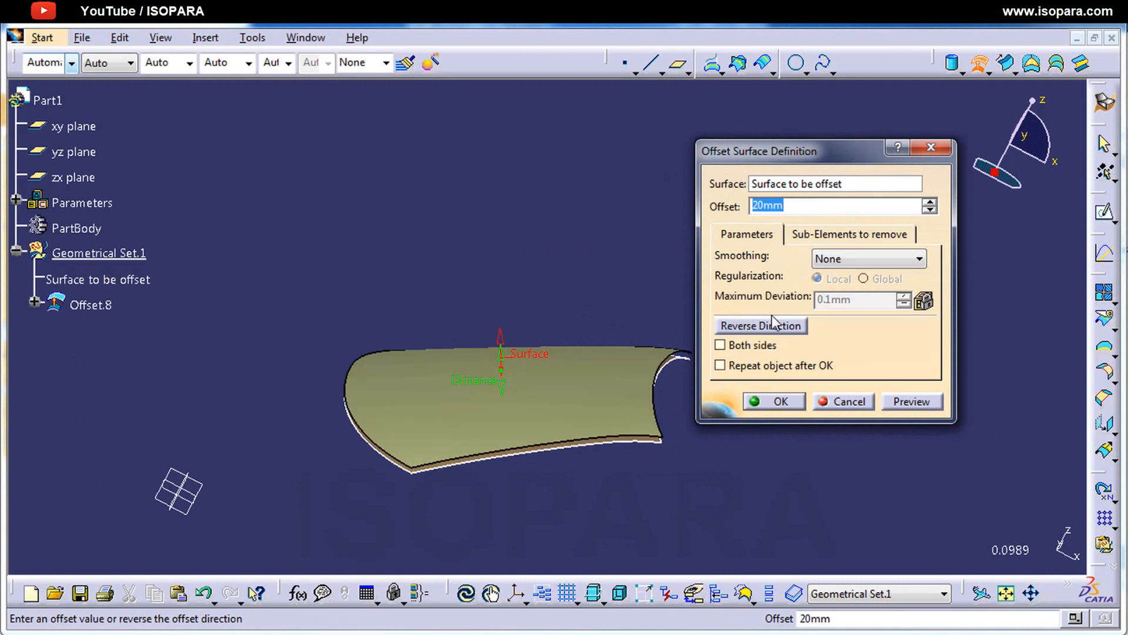
Step: Create the 20 mm offset with object repetition, using 5 instances in absolute mode without creating a new body
{"action": "left_click", "coordinate": [777, 365]}
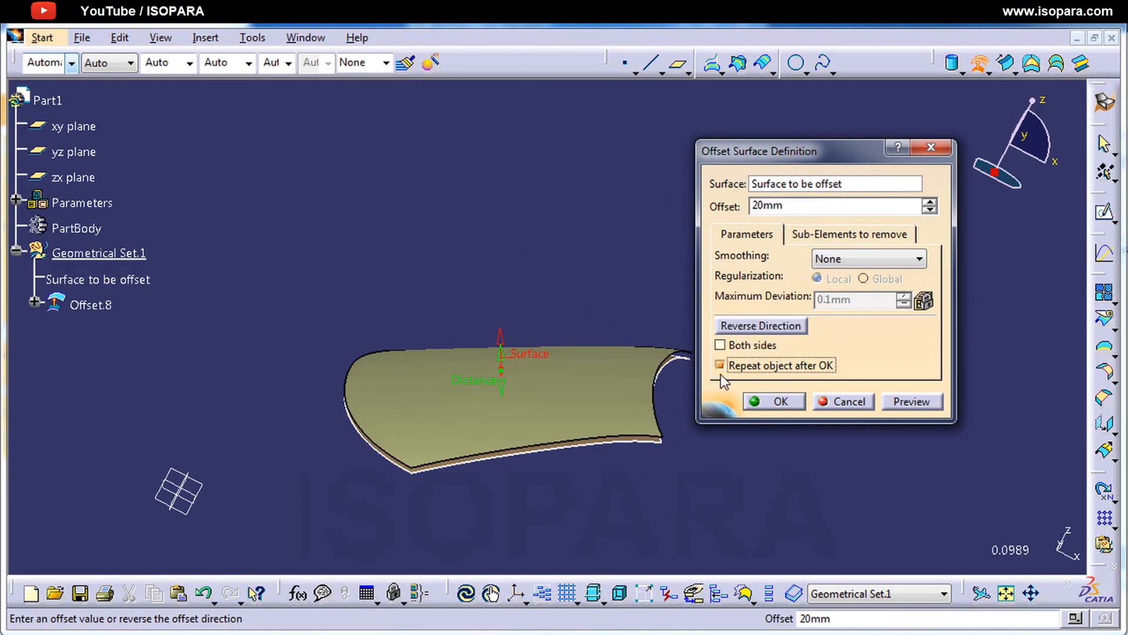
{"action": "left_click", "coordinate": [795, 397]}
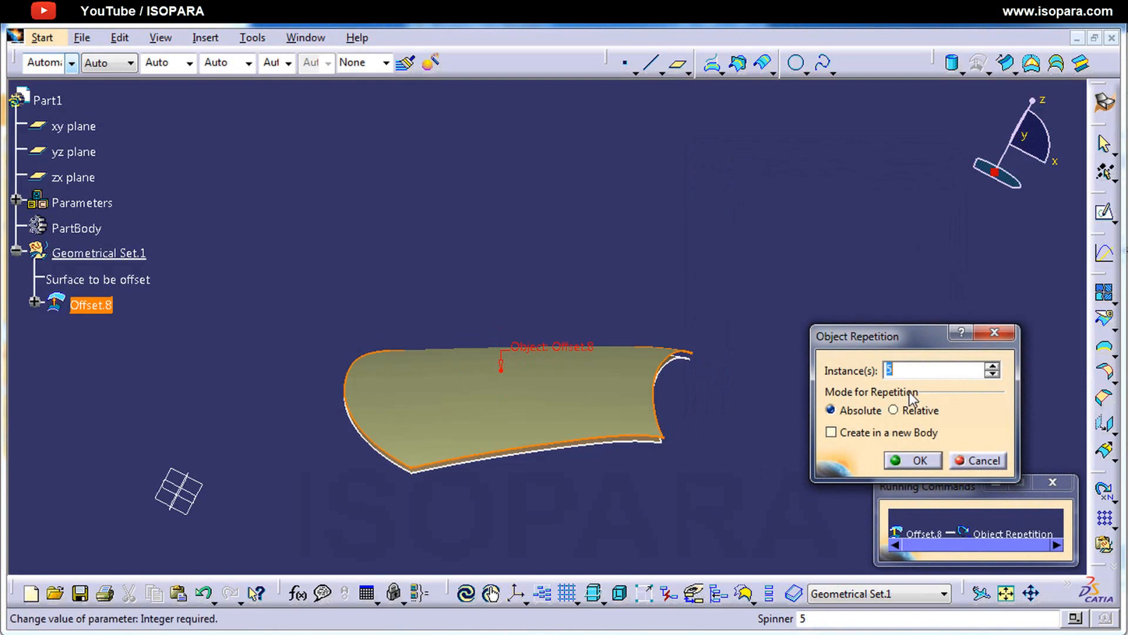
{"action": "left_click", "coordinate": [902, 461]}
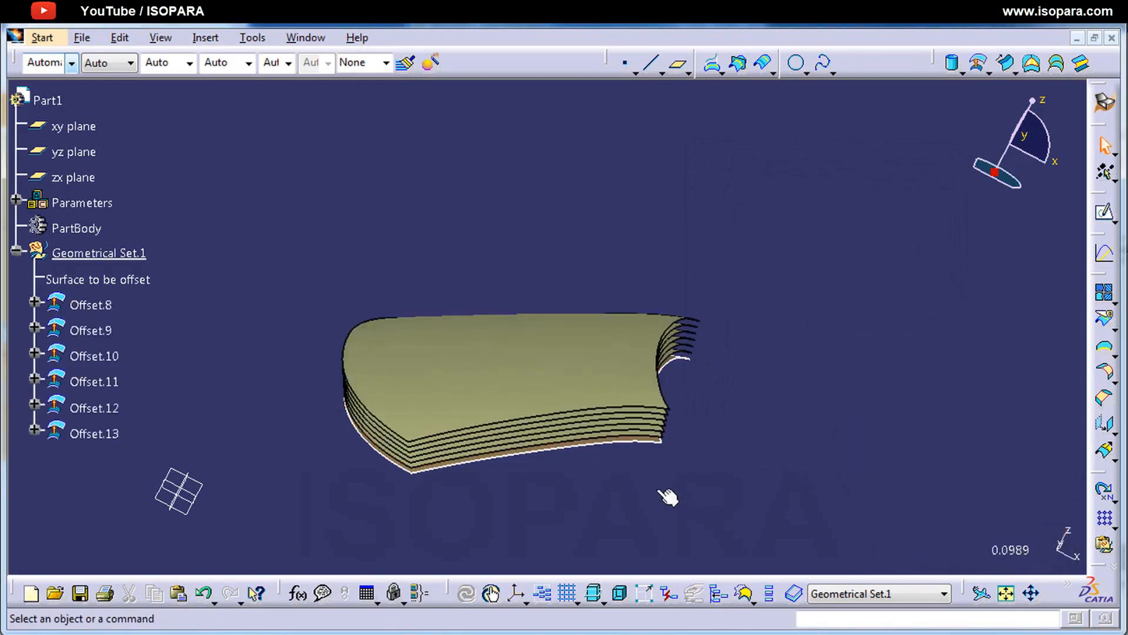
{"action": "middle_click_drag", "start_coordinate": [667, 493], "coordinate": [622, 402]}
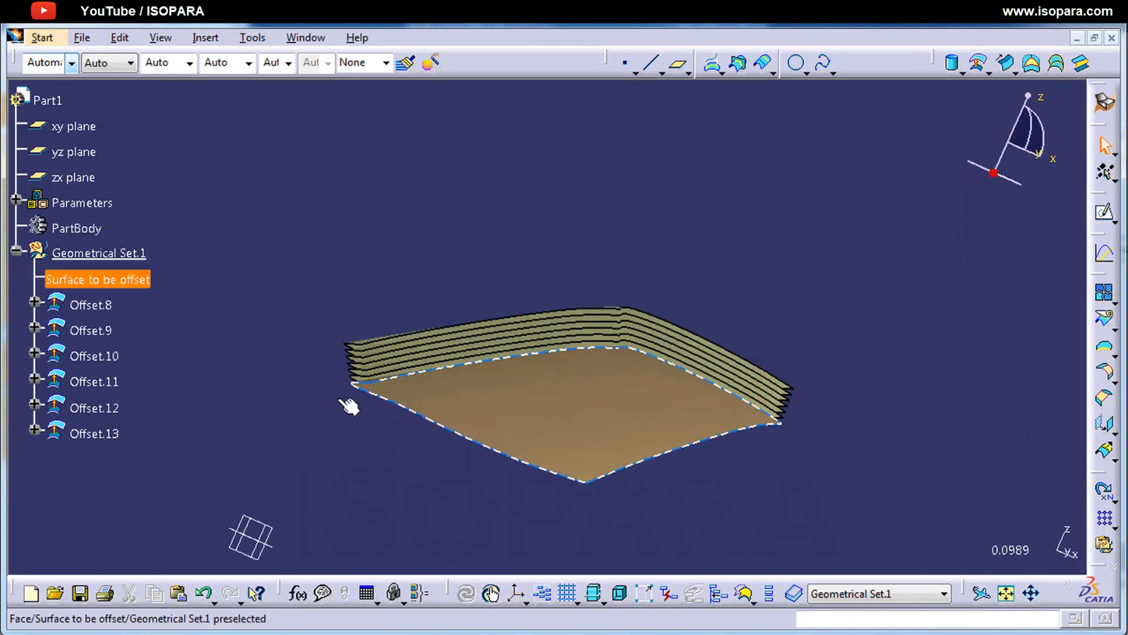
{"action": "left_click", "coordinate": [103, 305]}
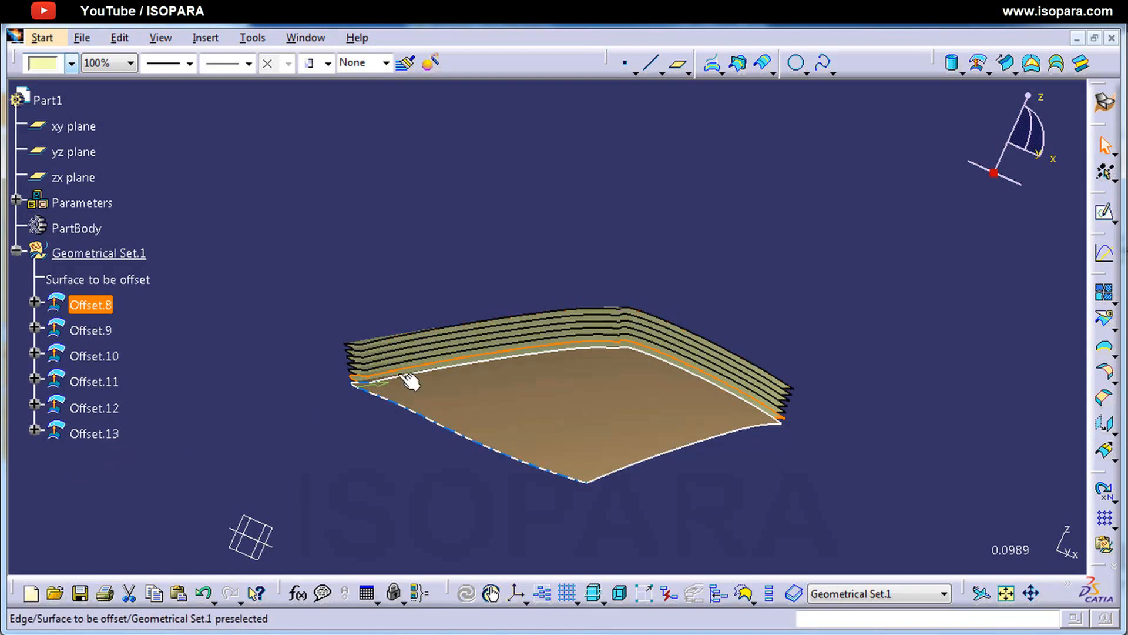
{"action": "middle_click_drag", "start_coordinate": [493, 388], "coordinate": [530, 464]}
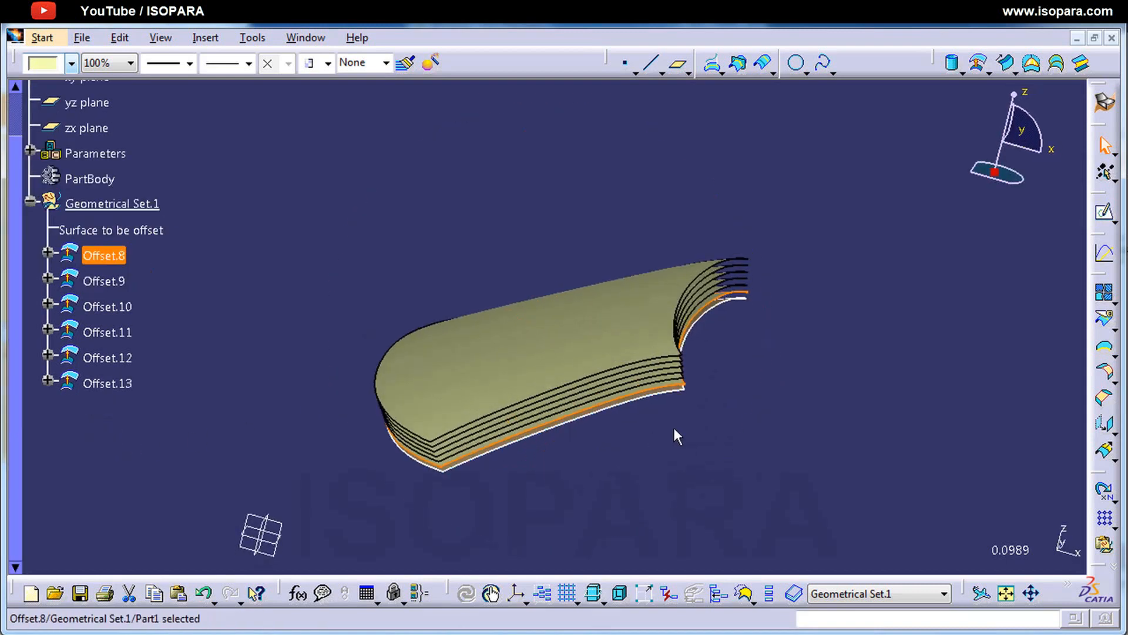
{"action": "left_click", "coordinate": [681, 426]}
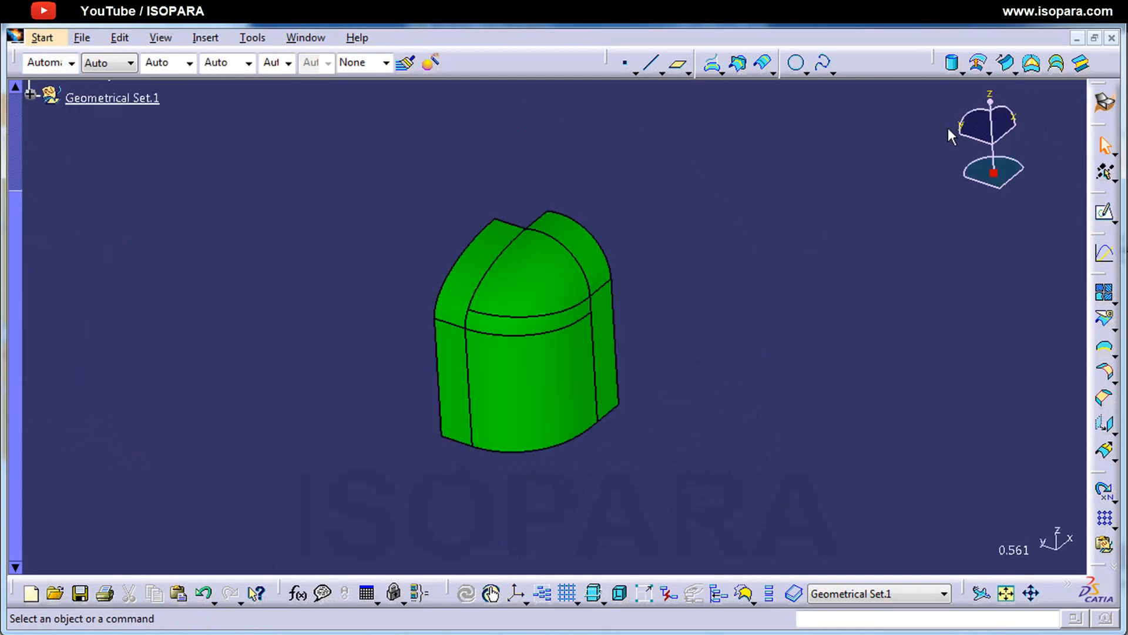
Step: Define a 5 mm offset of the green joined surface Join.1 and preview it
{"action": "left_click", "coordinate": [980, 63]}
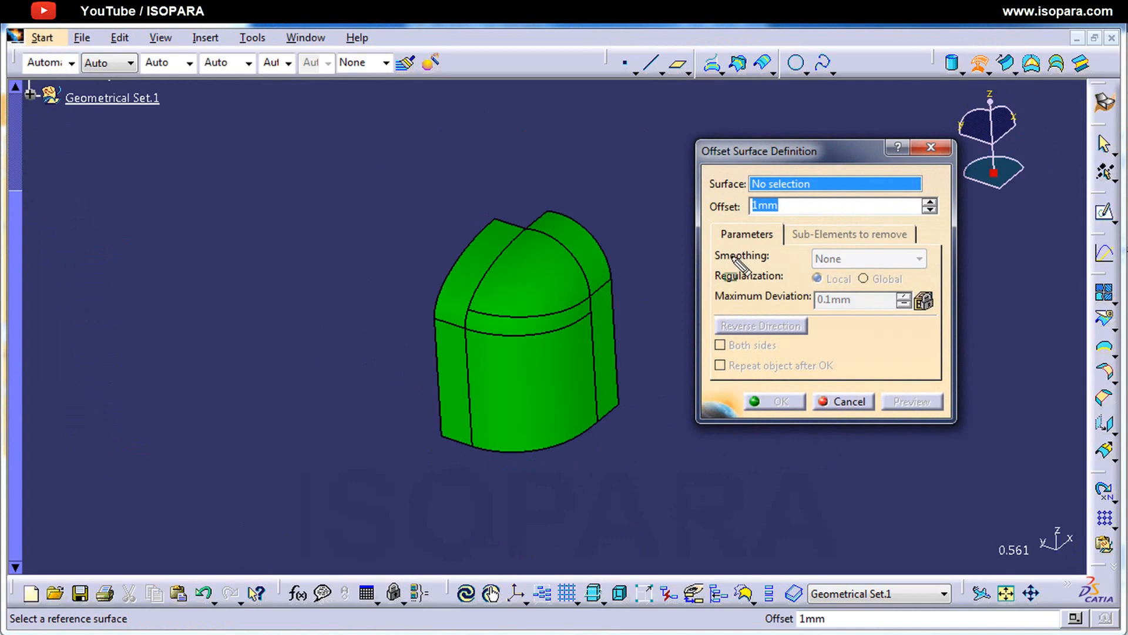
{"action": "left_click_drag", "start_coordinate": [704, 245], "coordinate": [817, 270]}
{"action": "mouse_move", "coordinate": [785, 219]}
{"action": "left_mouse_down"}
{"action": "mouse_move", "coordinate": [802, 238]}
{"action": "mouse_move", "coordinate": [922, 245]}
{"action": "left_mouse_up"}
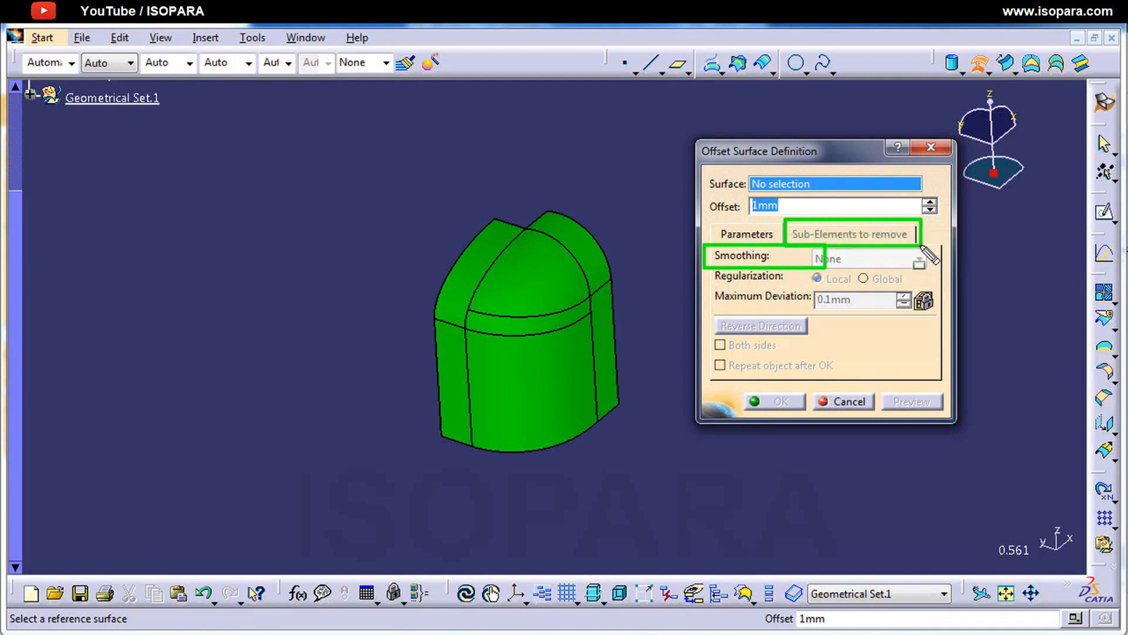
{"action": "key", "text": "e"}
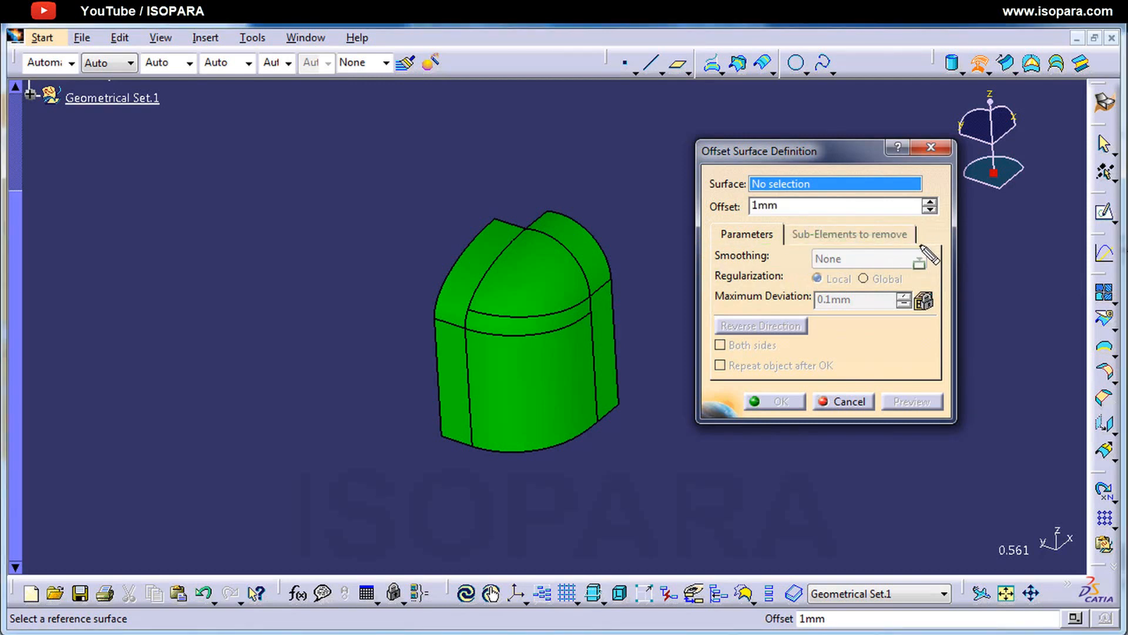
{"action": "left_click", "coordinate": [542, 307]}
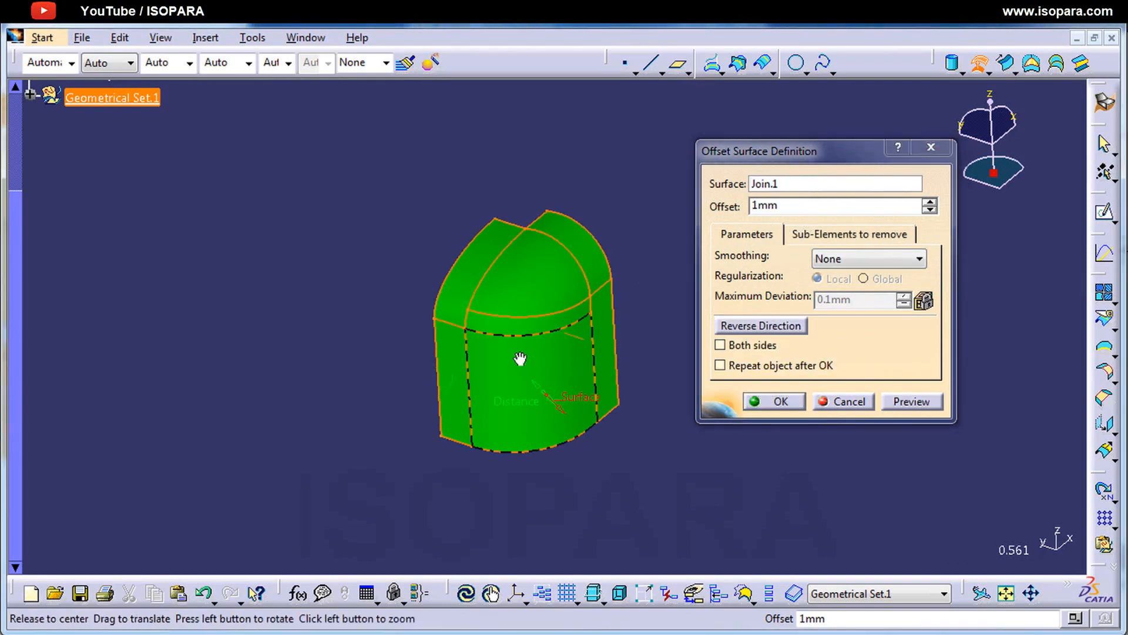
{"action": "middle_click_drag", "start_coordinate": [520, 359], "coordinate": [578, 357]}
{"action": "left_click_drag", "start_coordinate": [805, 206], "coordinate": [665, 196]}
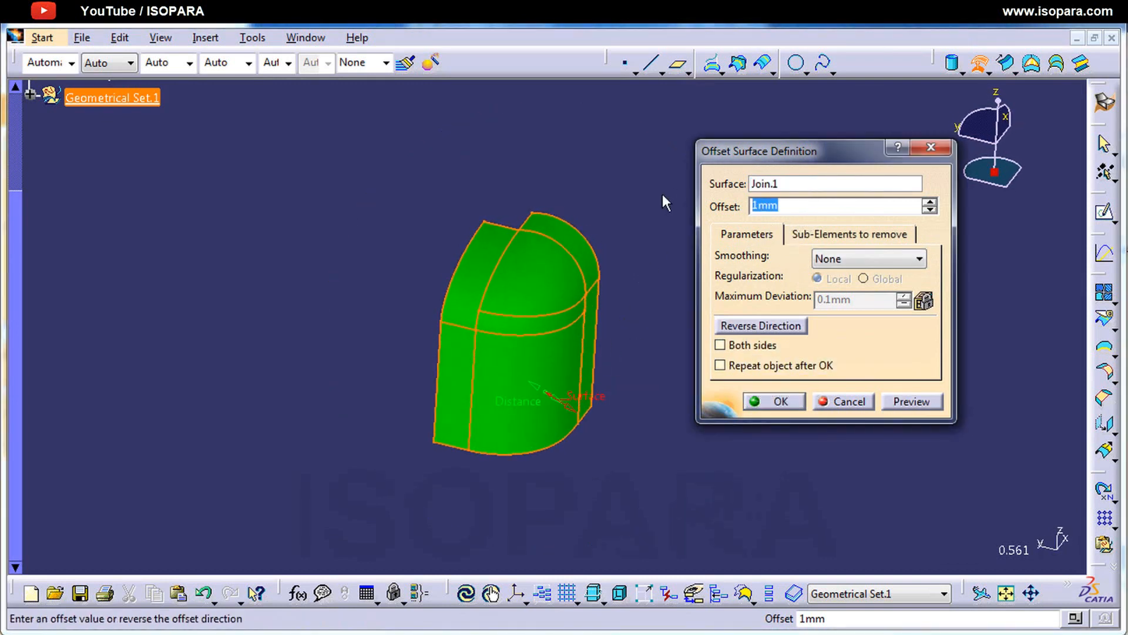
{"action": "type", "text": "5"}
{"action": "key", "text": "Return"}
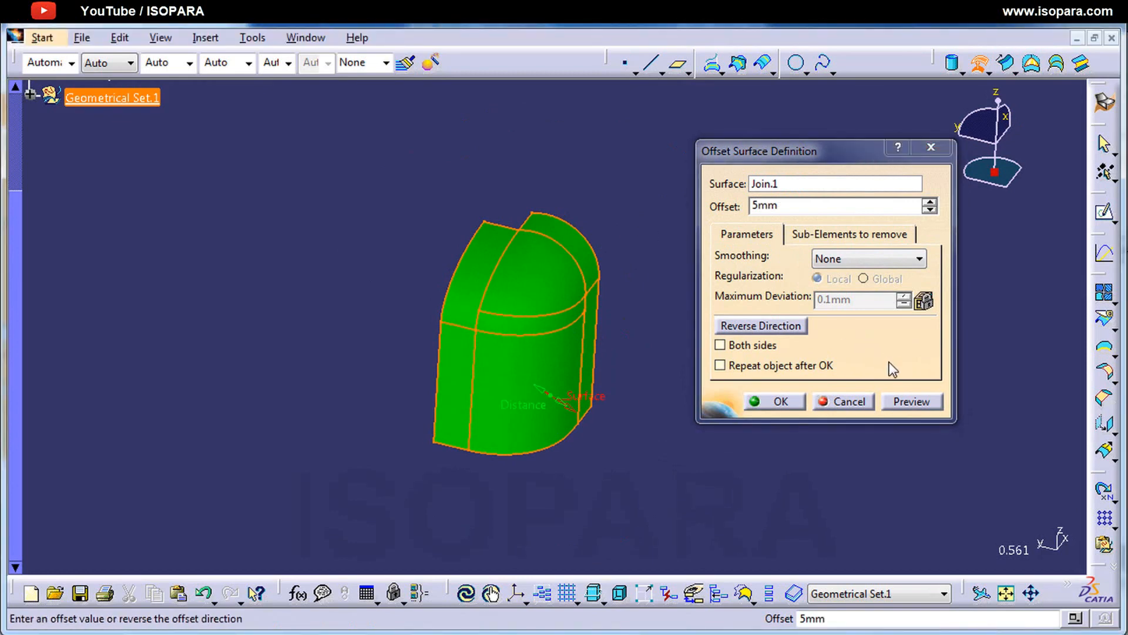
{"action": "left_click", "coordinate": [912, 402]}
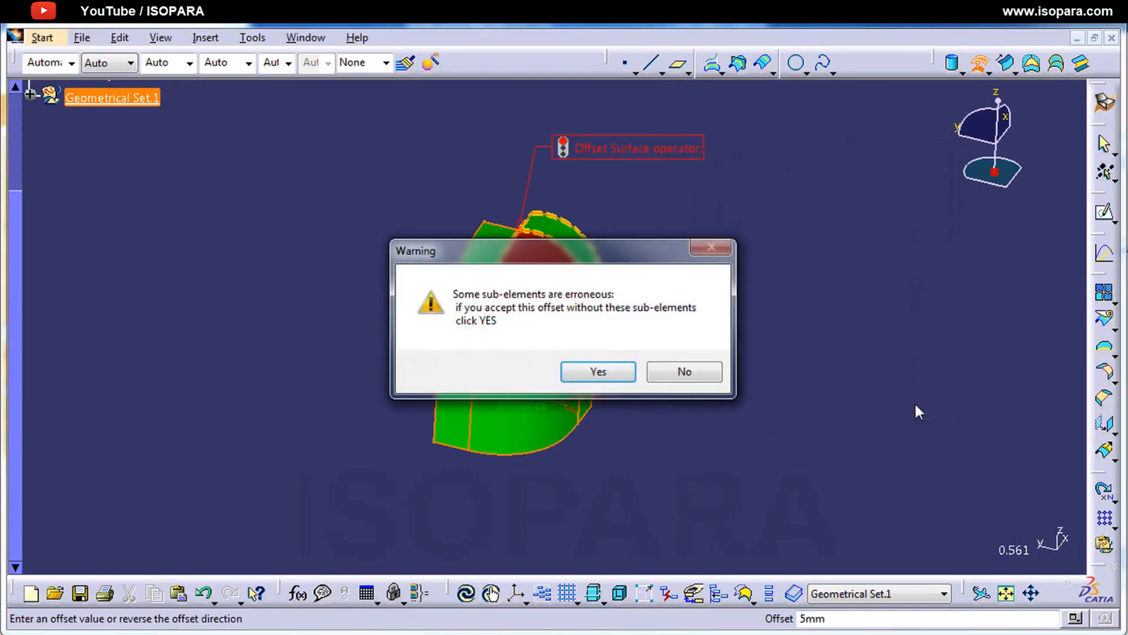
Step: Accept the 5 mm offset without the erroneous sub-elements Face.1 and Face.2 of Join.1, and create it
{"action": "left_click_drag", "start_coordinate": [559, 257], "coordinate": [574, 360]}
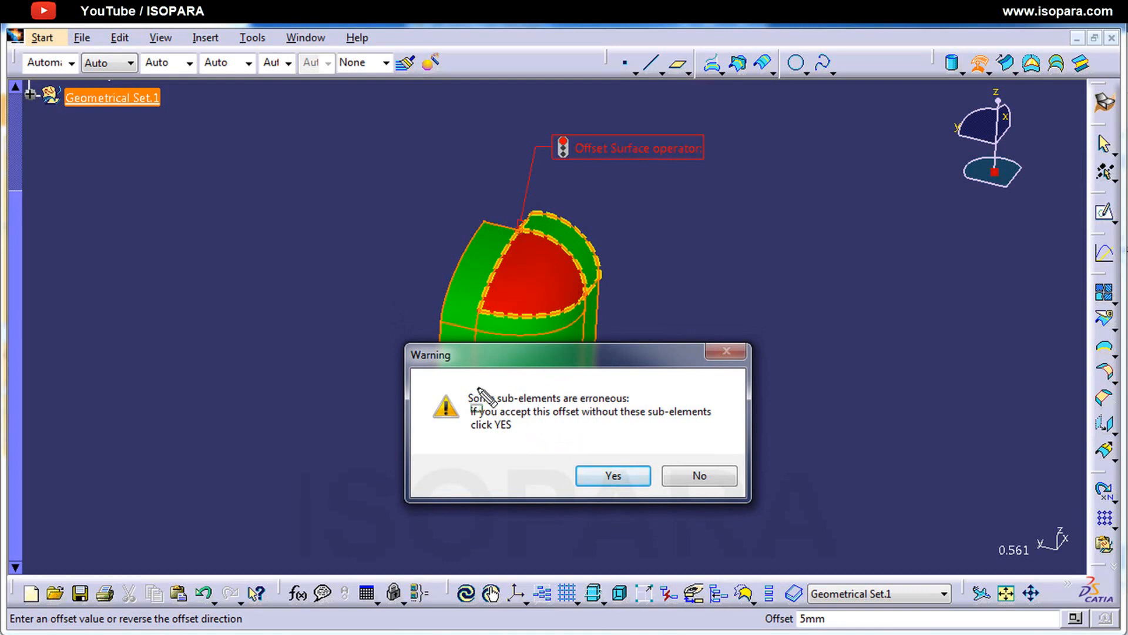
{"action": "mouse_move", "coordinate": [456, 375]}
{"action": "left_mouse_down"}
{"action": "mouse_move", "coordinate": [476, 405]}
{"action": "mouse_move", "coordinate": [643, 408]}
{"action": "left_mouse_up"}
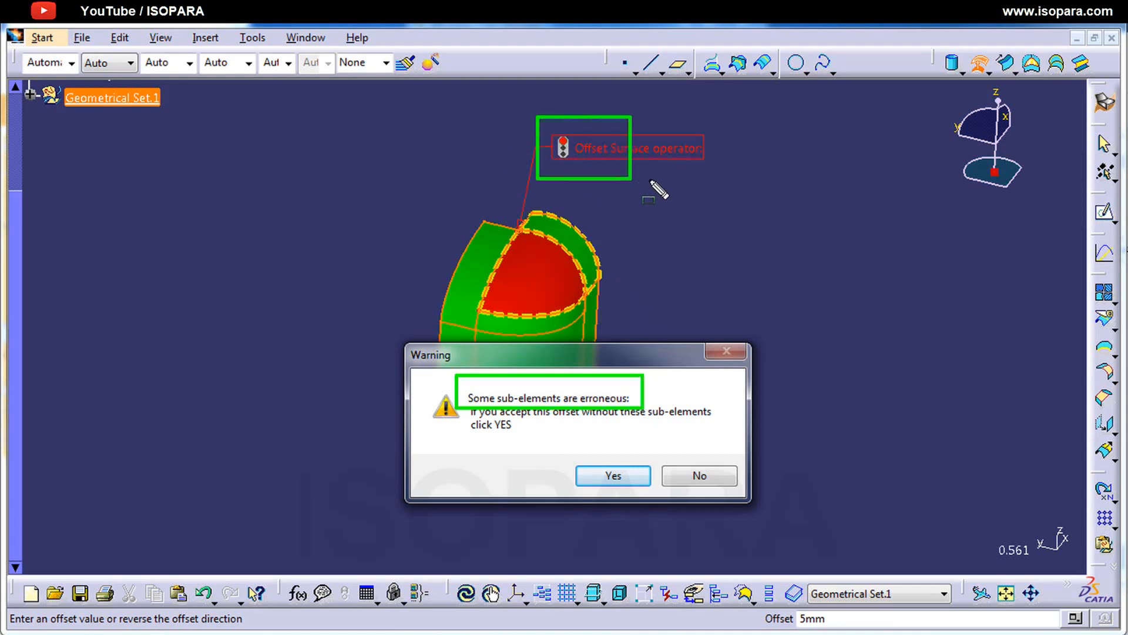
{"action": "left_click_drag", "start_coordinate": [658, 189], "coordinate": [741, 186]}
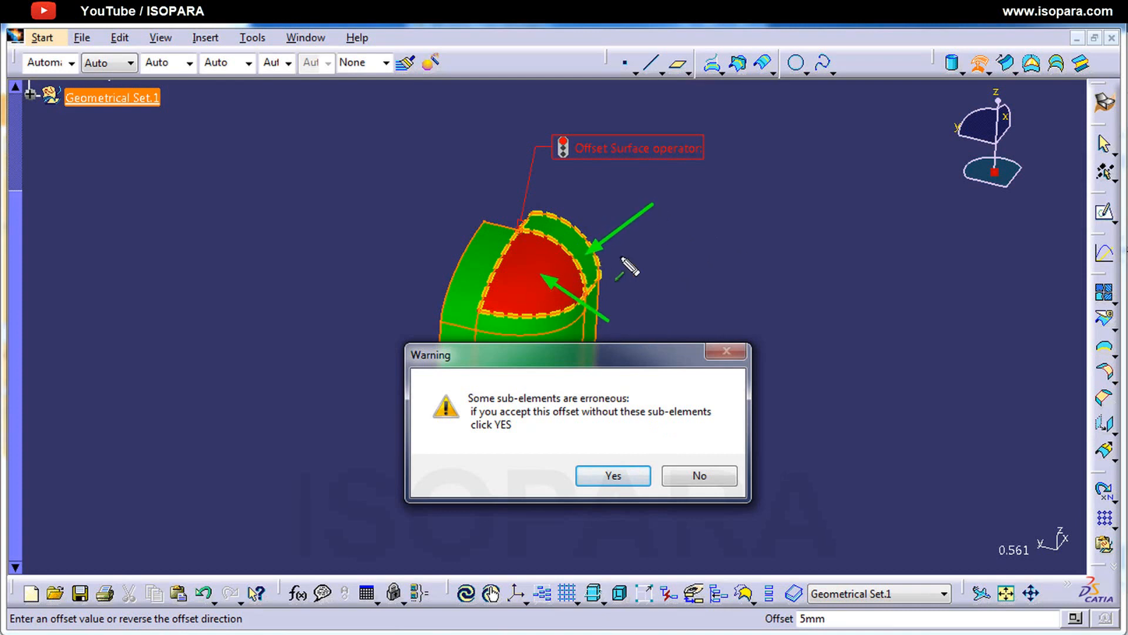
{"action": "left_click", "coordinate": [645, 405], "text": "ctrl+shift"}
{"action": "left_click_drag", "start_coordinate": [648, 401], "coordinate": [719, 429], "text": "ctrl"}
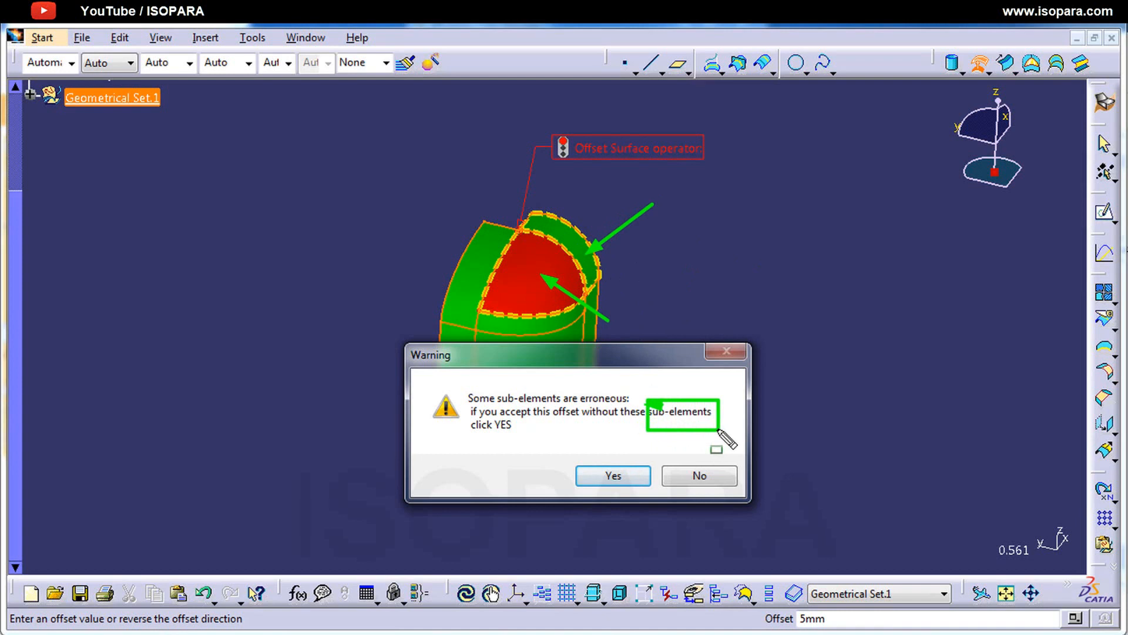
{"action": "key", "text": "e"}
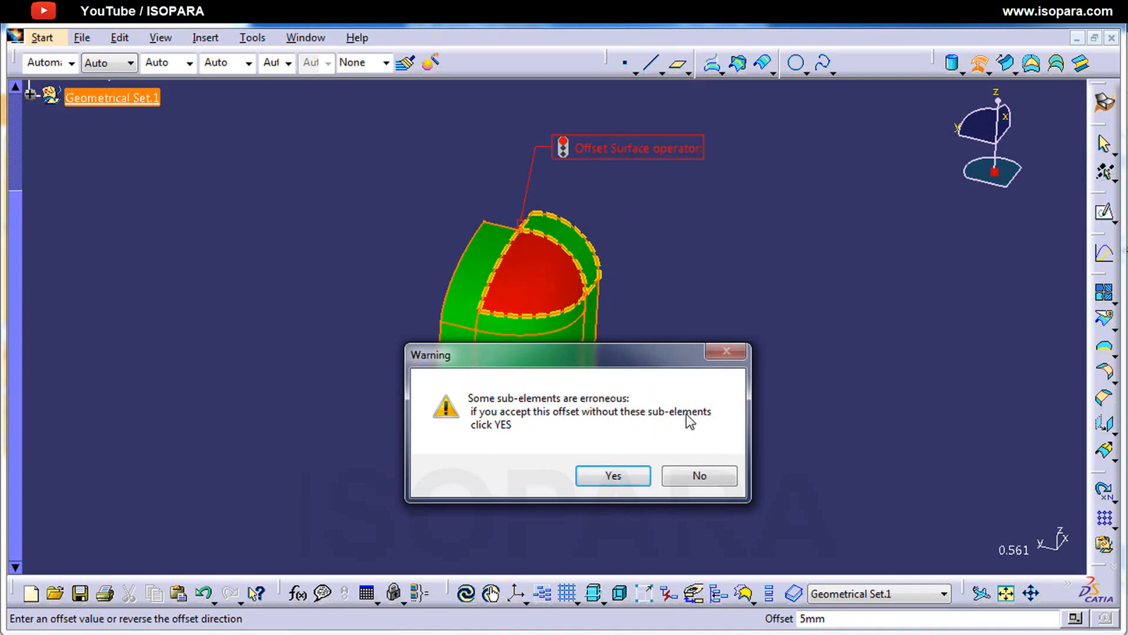
{"action": "left_click", "coordinate": [623, 473]}
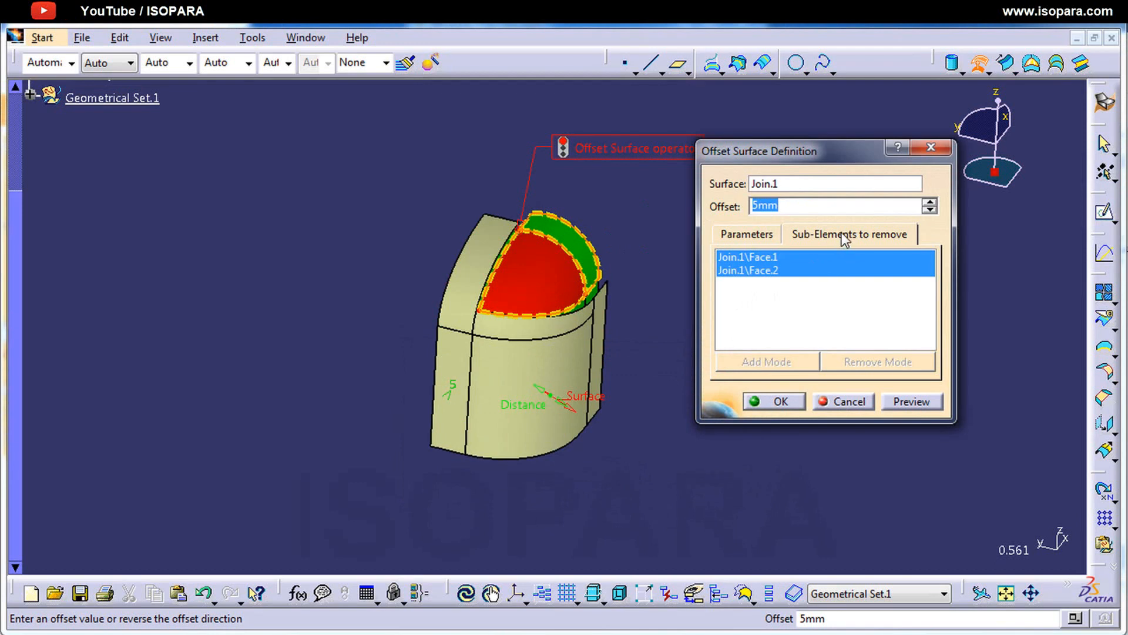
{"action": "left_click_drag", "start_coordinate": [789, 223], "coordinate": [939, 247], "text": "ctrl"}
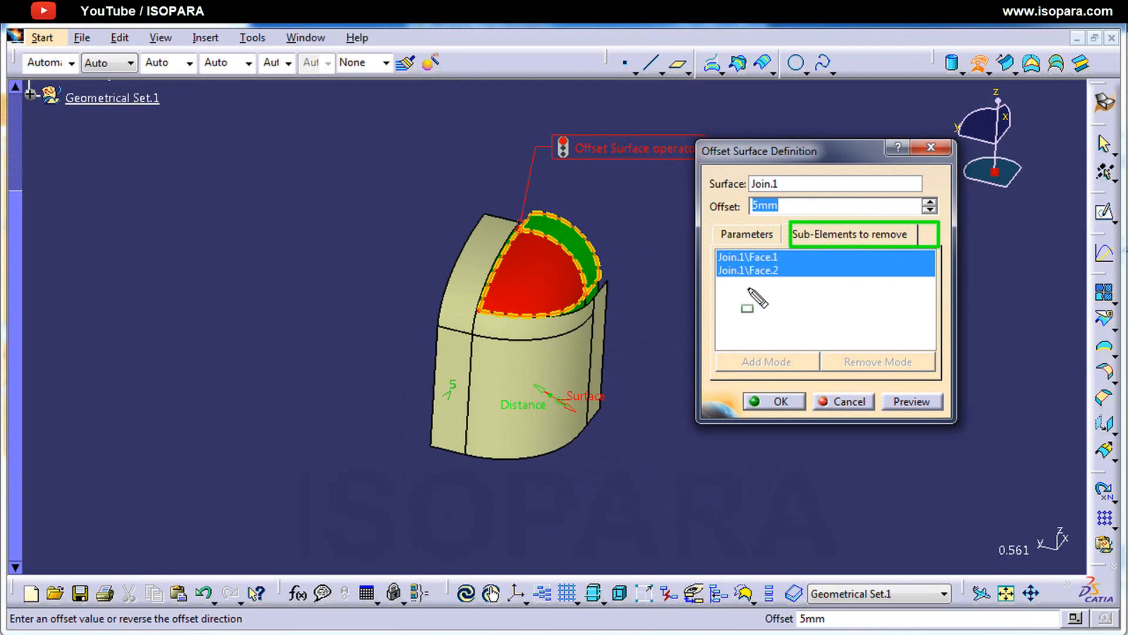
{"action": "left_click_drag", "start_coordinate": [706, 246], "coordinate": [807, 283], "text": "ctrl"}
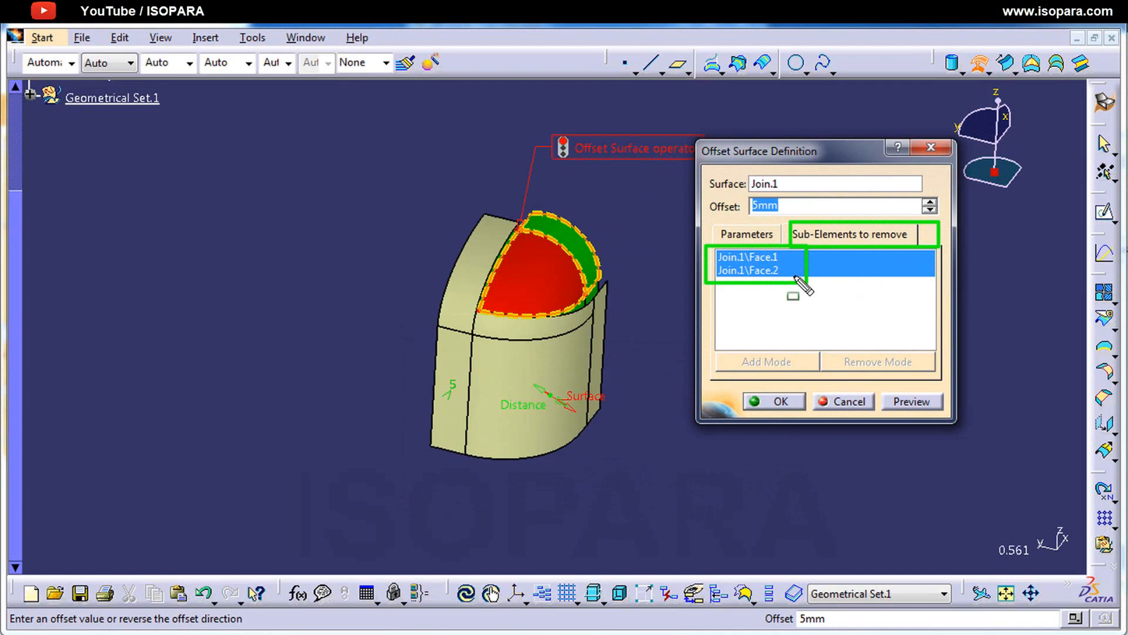
{"action": "left_click", "coordinate": [791, 404]}
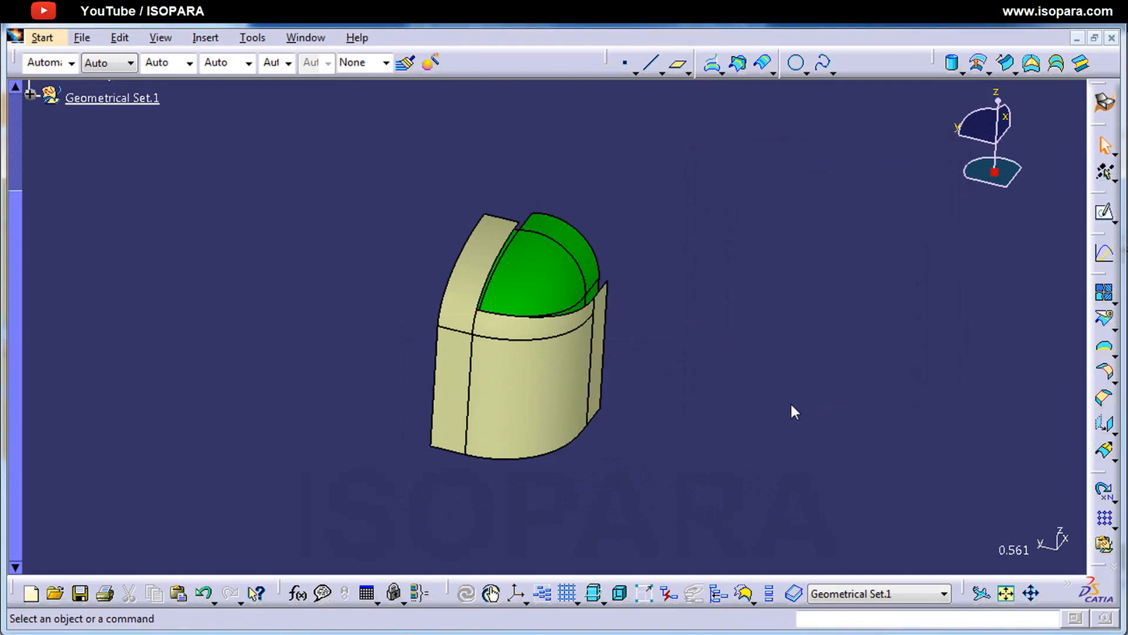
Step: Reopen the 5 mm offset's definition, review its sub-elements to remove, and close it without changes
{"action": "middle_click_drag", "start_coordinate": [664, 382], "coordinate": [624, 276]}
{"action": "left_click", "coordinate": [712, 286]}
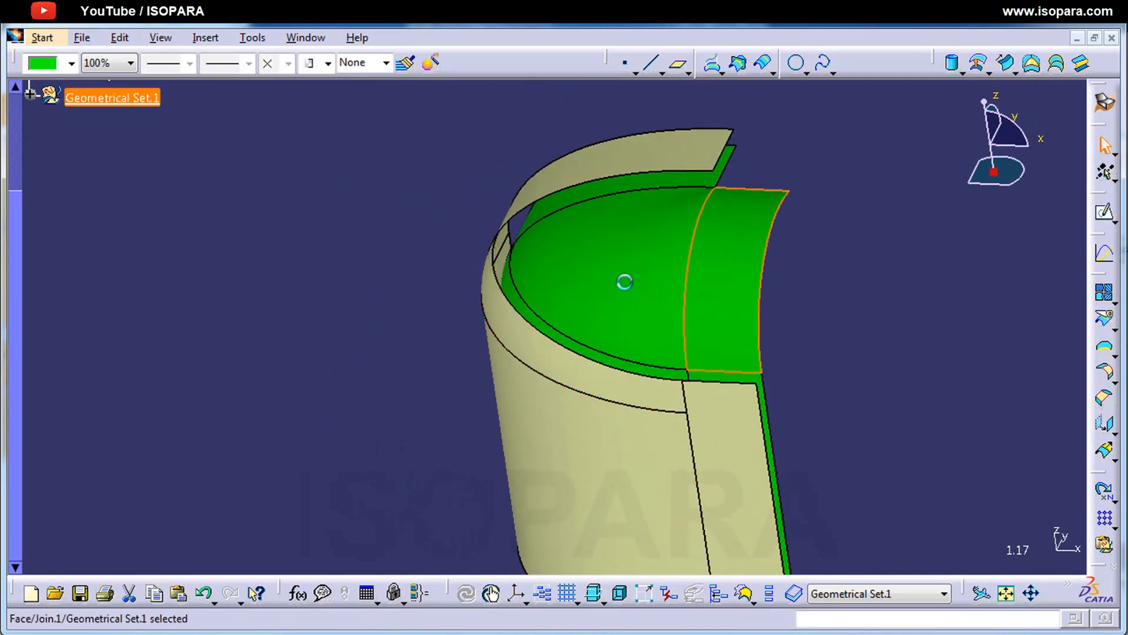
{"action": "middle_click_drag", "start_coordinate": [532, 365], "coordinate": [538, 388]}
{"action": "double_click", "coordinate": [538, 388]}
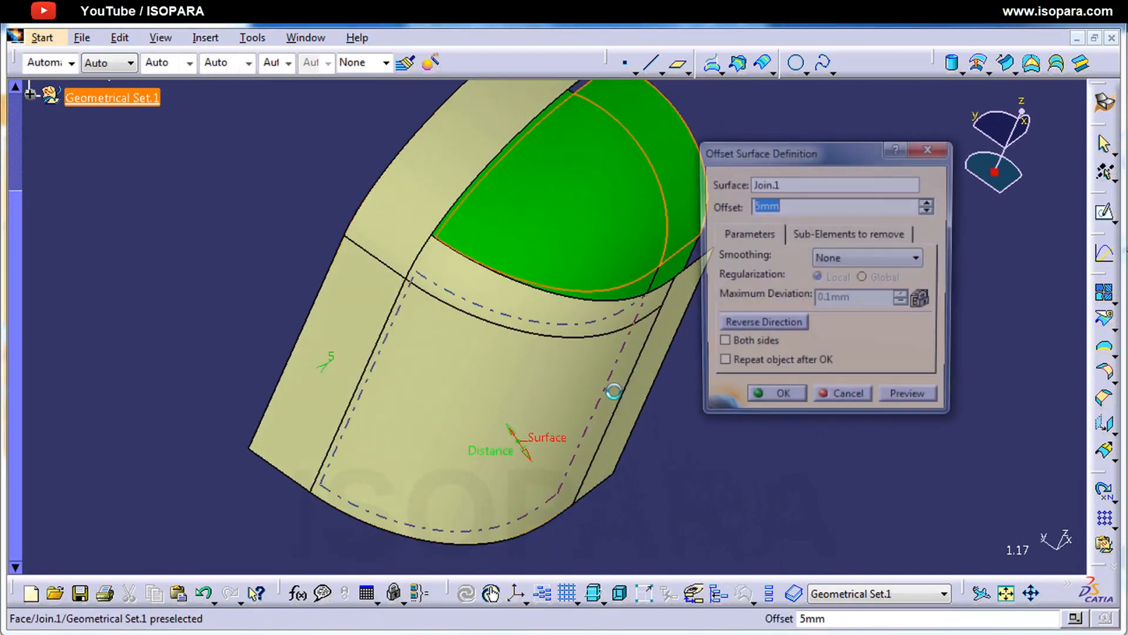
{"action": "left_click", "coordinate": [831, 235]}
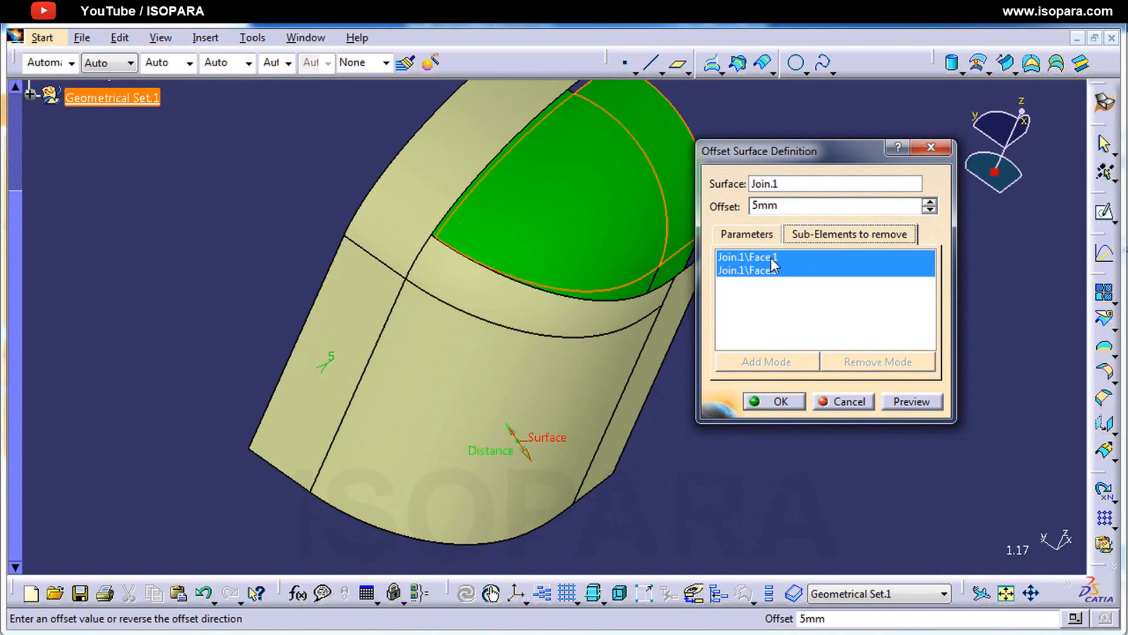
{"action": "left_click", "coordinate": [853, 404]}
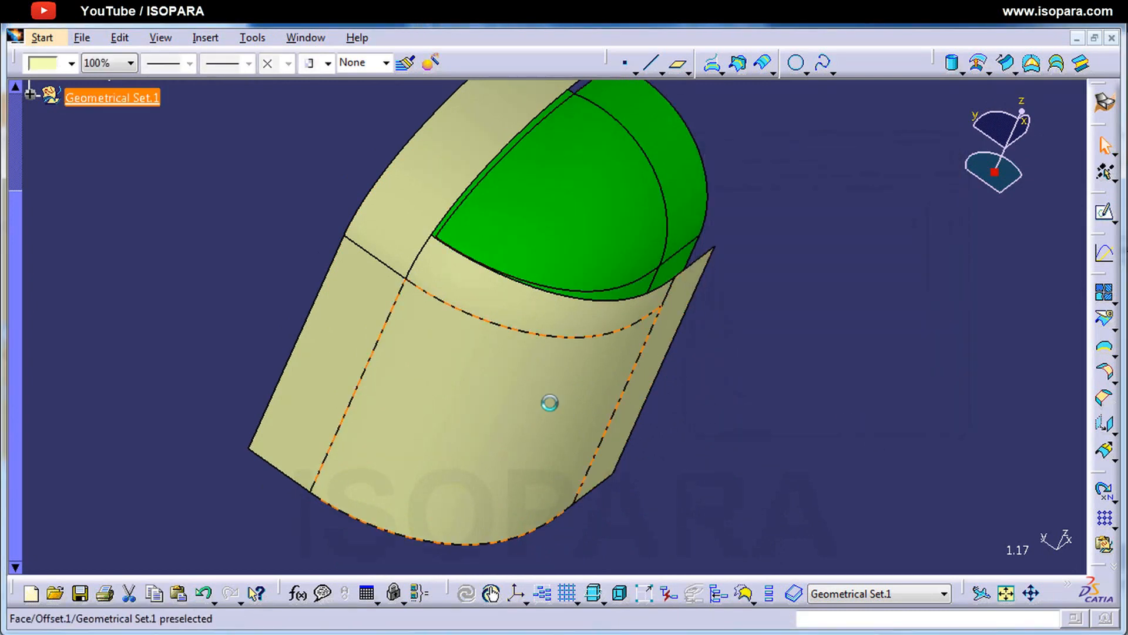
Step: Delete the 5 mm offset surface made from Join.1
{"action": "key", "text": "Delete"}
{"action": "left_click", "coordinate": [833, 397]}
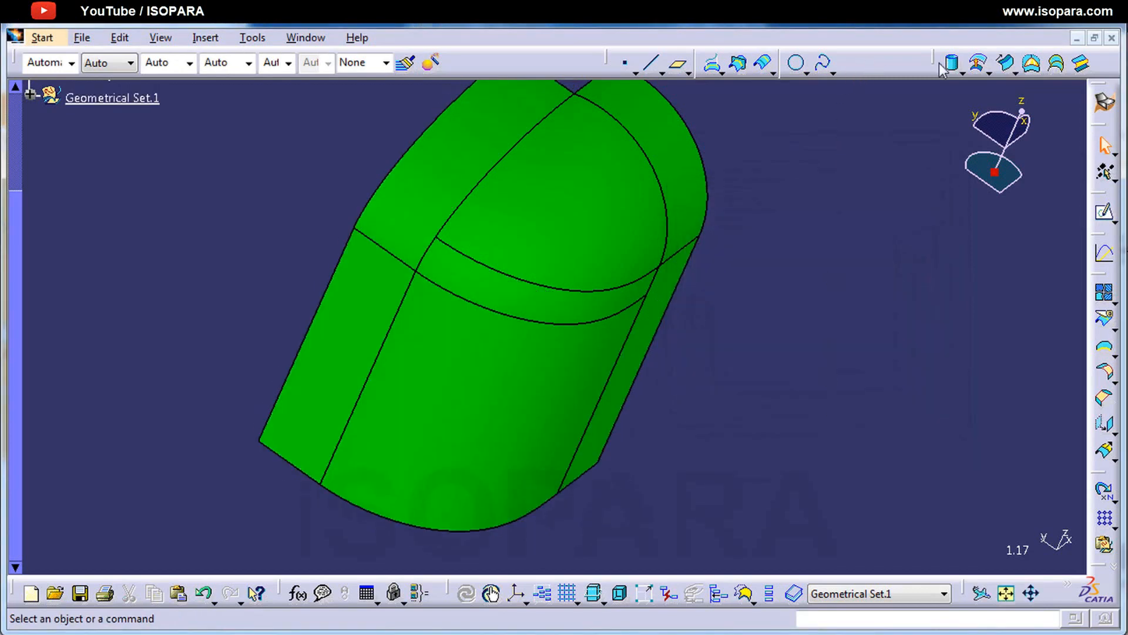
Step: Create a 5 mm offset of the green joined surface Join.1, removing Face.3, Face.4, Face.5 and Face.6 as sub-elements
{"action": "left_click", "coordinate": [982, 69]}
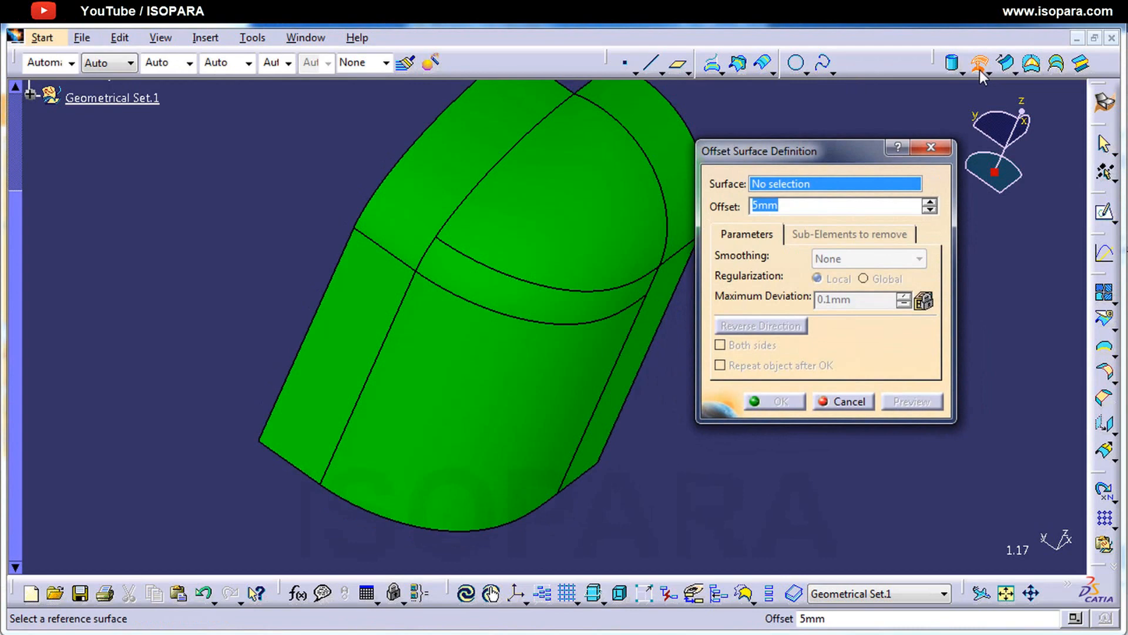
{"action": "left_click", "coordinate": [528, 313]}
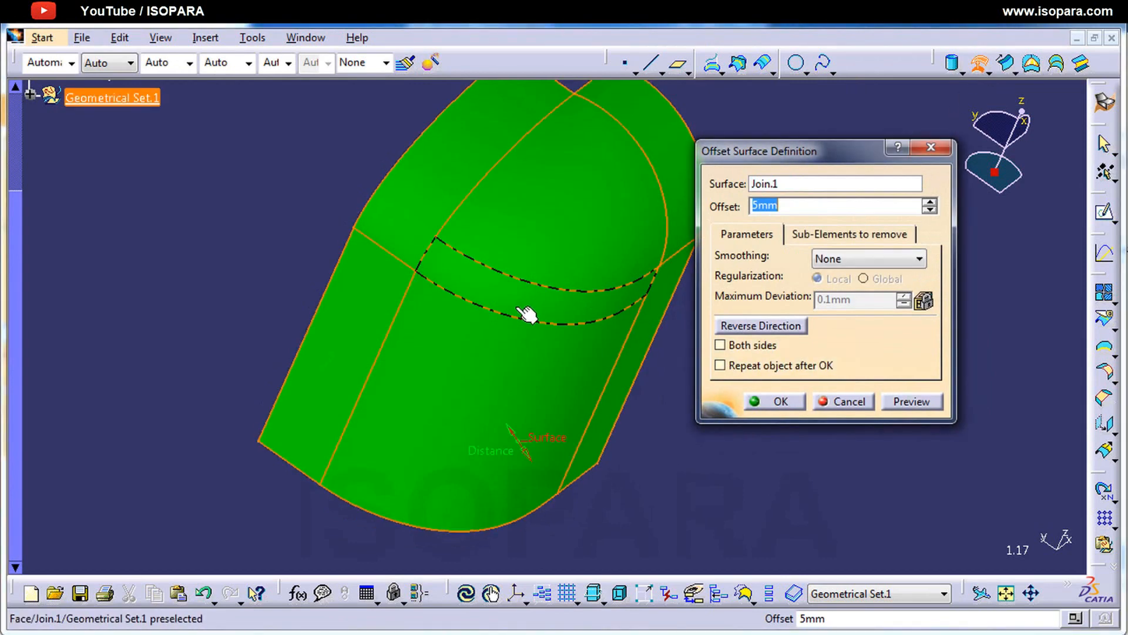
{"action": "left_click", "coordinate": [846, 238]}
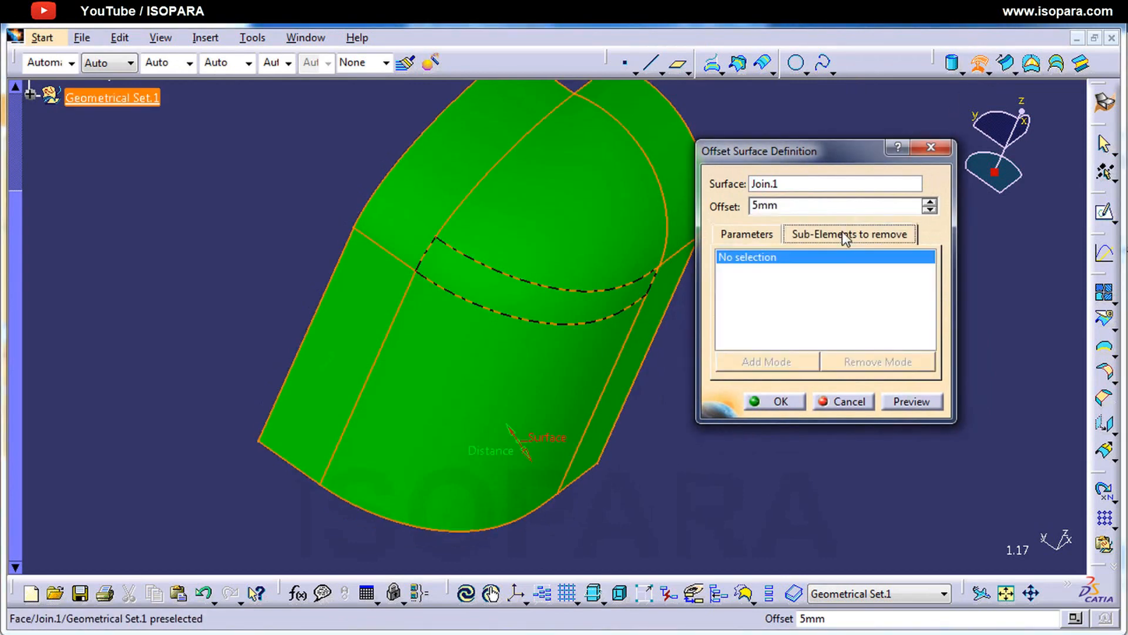
{"action": "middle_click_drag", "start_coordinate": [569, 353], "coordinate": [536, 320]}
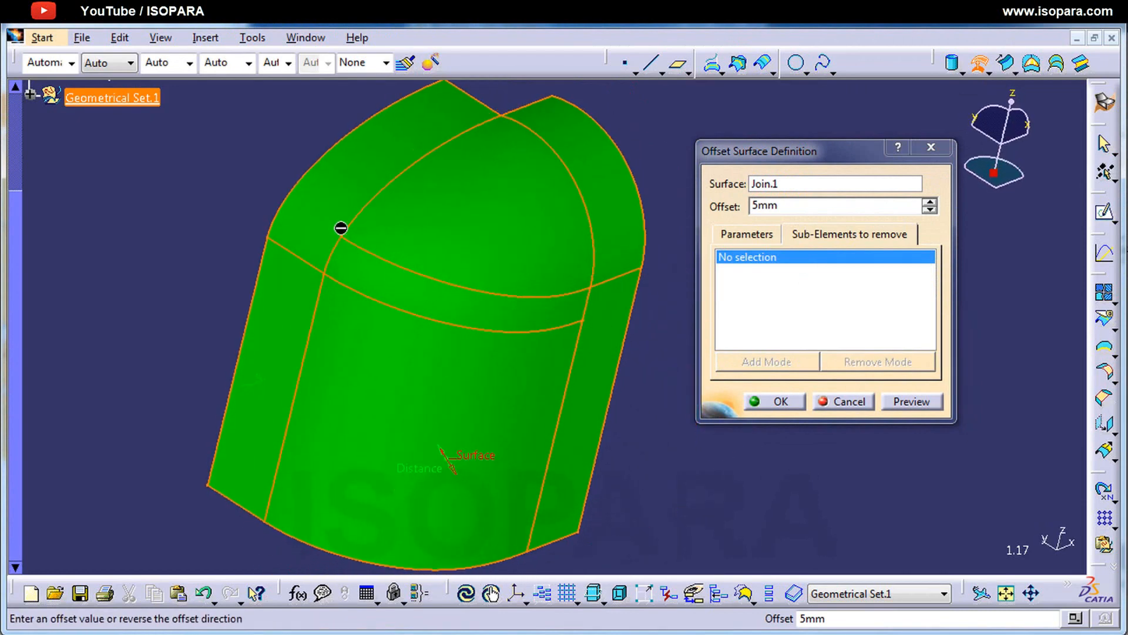
{"action": "left_click", "coordinate": [345, 219]}
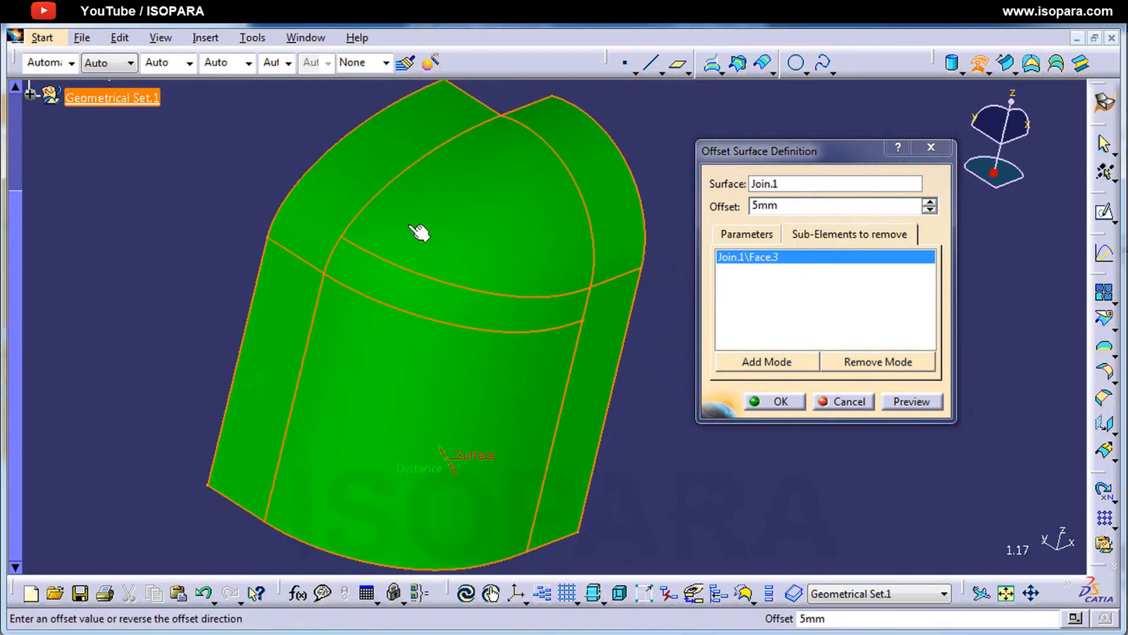
{"action": "left_click", "coordinate": [431, 306]}
{"action": "left_click", "coordinate": [525, 264]}
{"action": "left_click", "coordinate": [623, 229]}
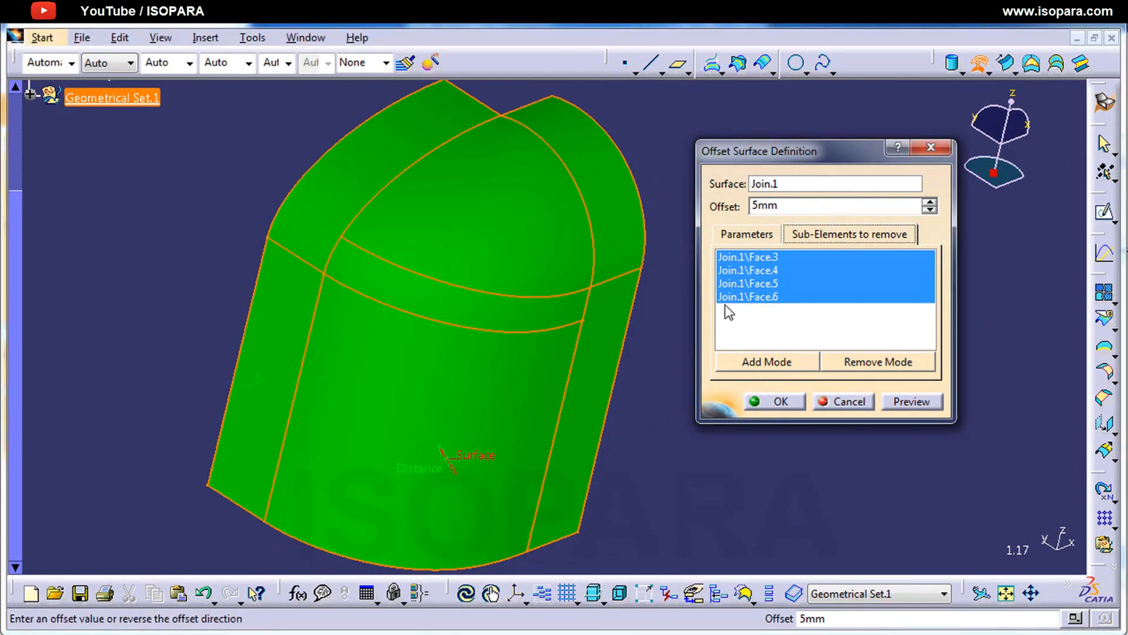
{"action": "left_click", "coordinate": [783, 402]}
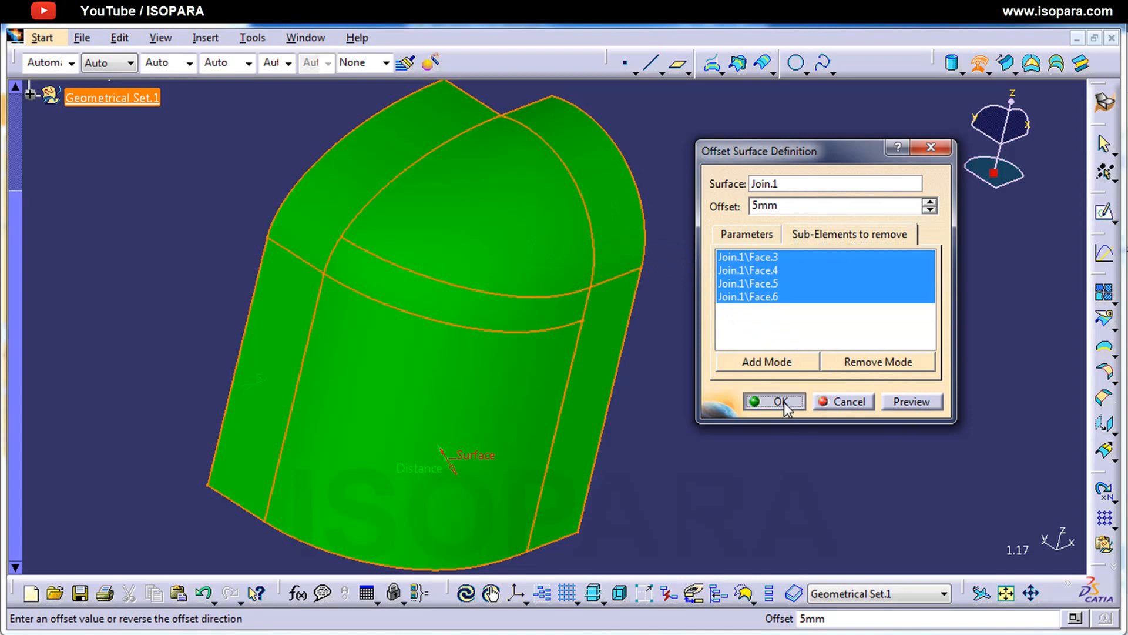
{"action": "middle_click_drag", "start_coordinate": [660, 353], "coordinate": [456, 388]}
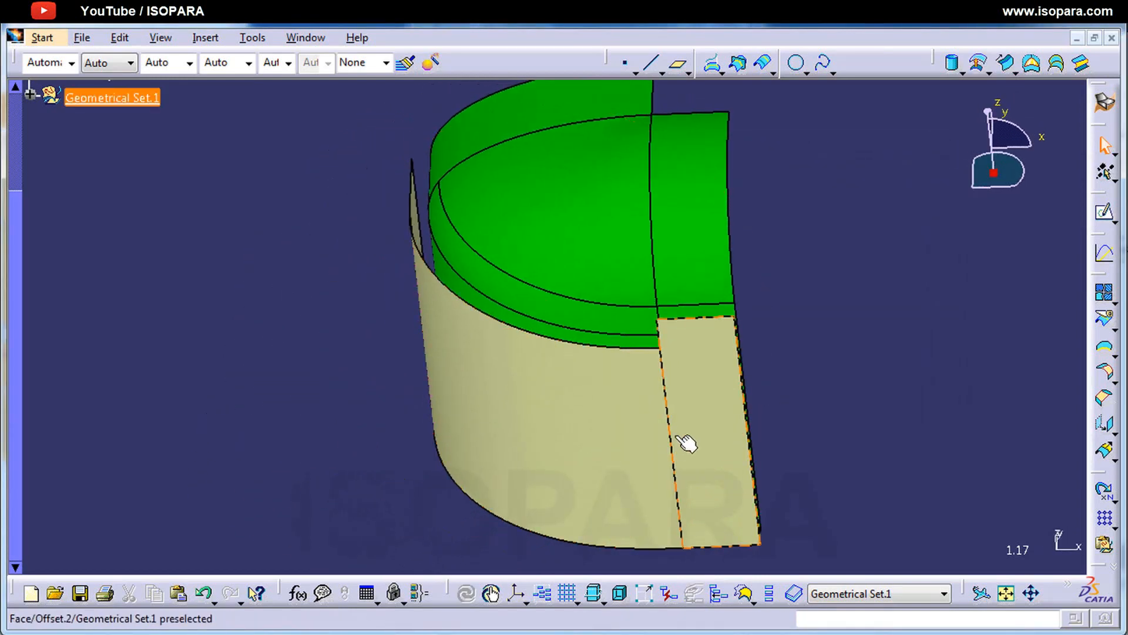
{"action": "middle_click_drag", "start_coordinate": [630, 446], "coordinate": [777, 348]}
{"action": "middle_click_drag", "start_coordinate": [479, 466], "coordinate": [605, 355]}
{"action": "left_click", "coordinate": [770, 356]}
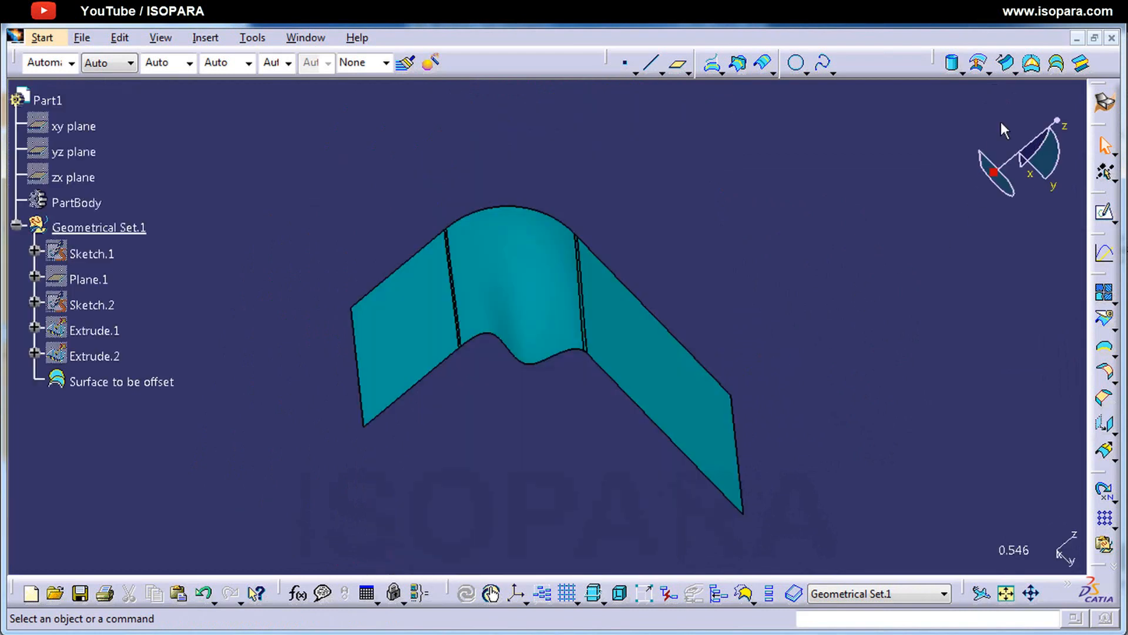
Step: Preview a 50 mm offset of the surface named Surface to be offset without smoothing, and decline accepting it without the erroneous sub-elements
{"action": "left_click", "coordinate": [980, 63]}
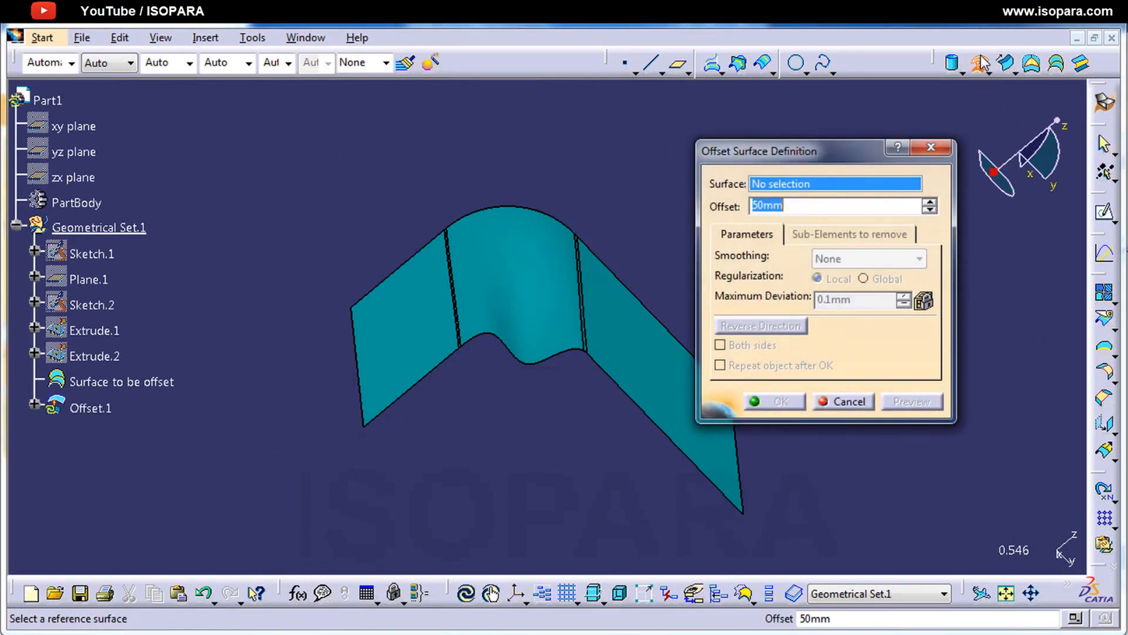
{"action": "left_click_drag", "start_coordinate": [936, 159], "coordinate": [939, 158]}
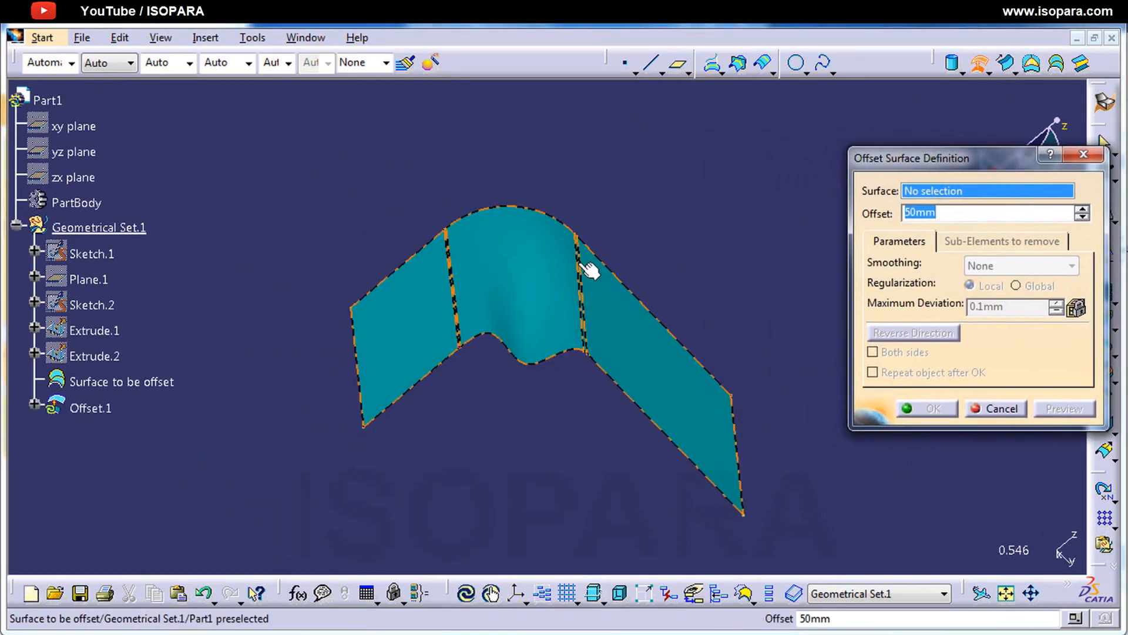
{"action": "left_click", "coordinate": [549, 285]}
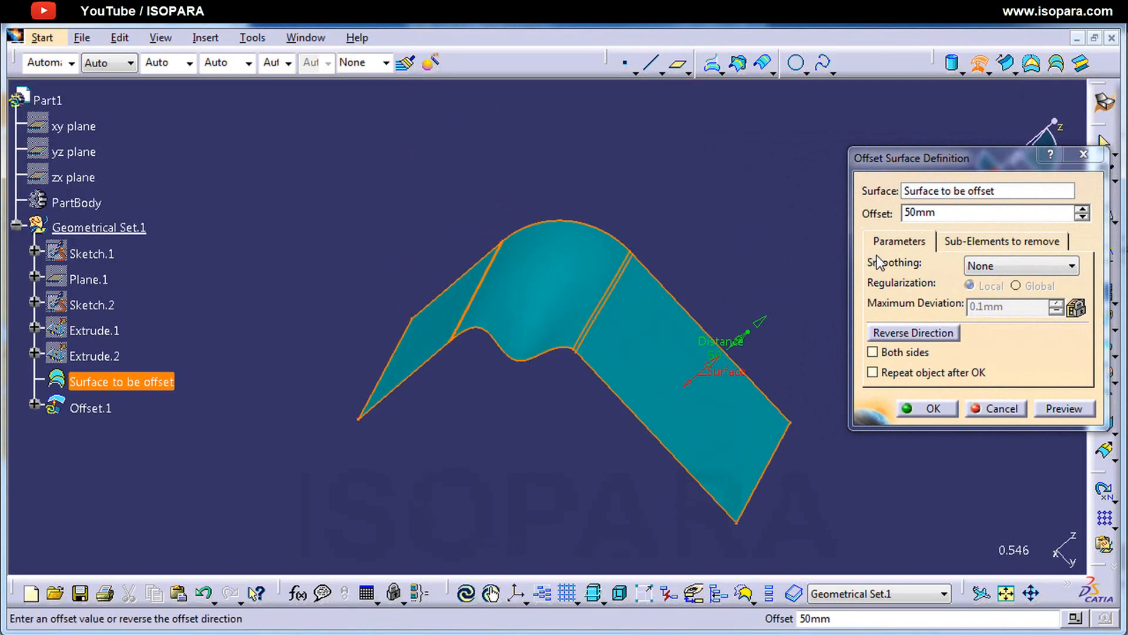
{"action": "left_click", "coordinate": [1064, 409]}
{"action": "left_click_drag", "start_coordinate": [560, 257], "coordinate": [569, 443]}
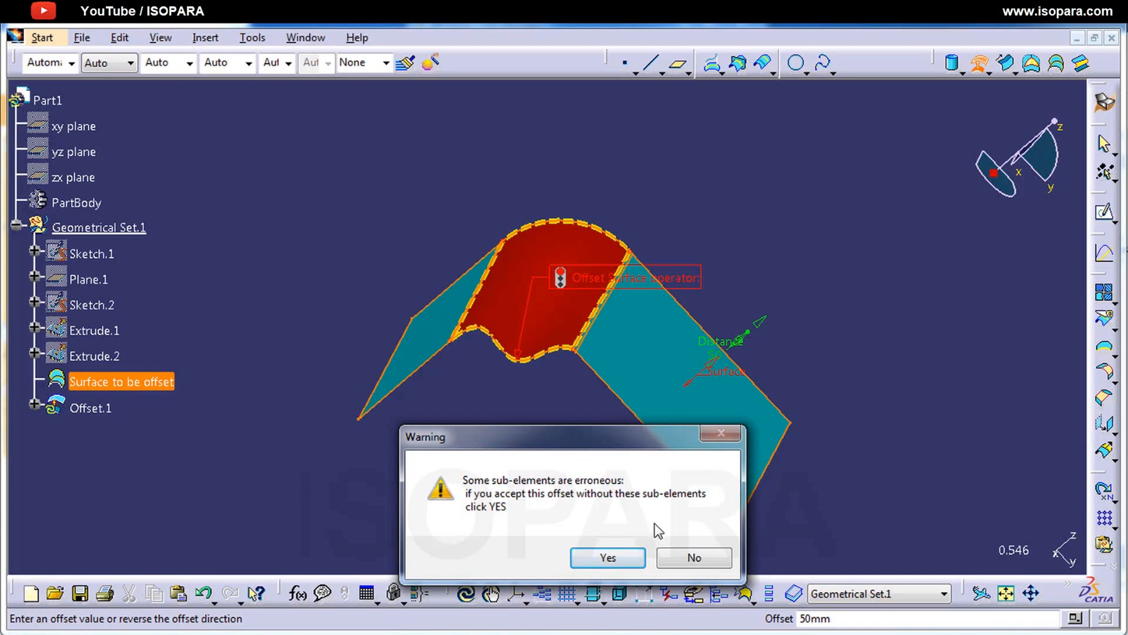
{"action": "left_click", "coordinate": [707, 559]}
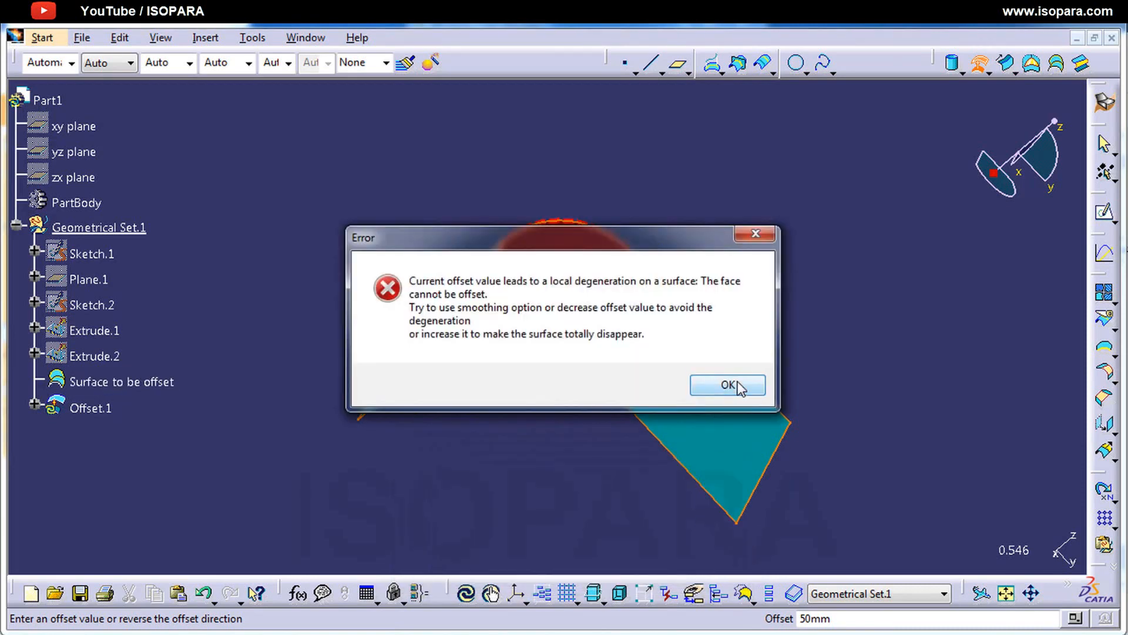
{"action": "left_click", "coordinate": [728, 384]}
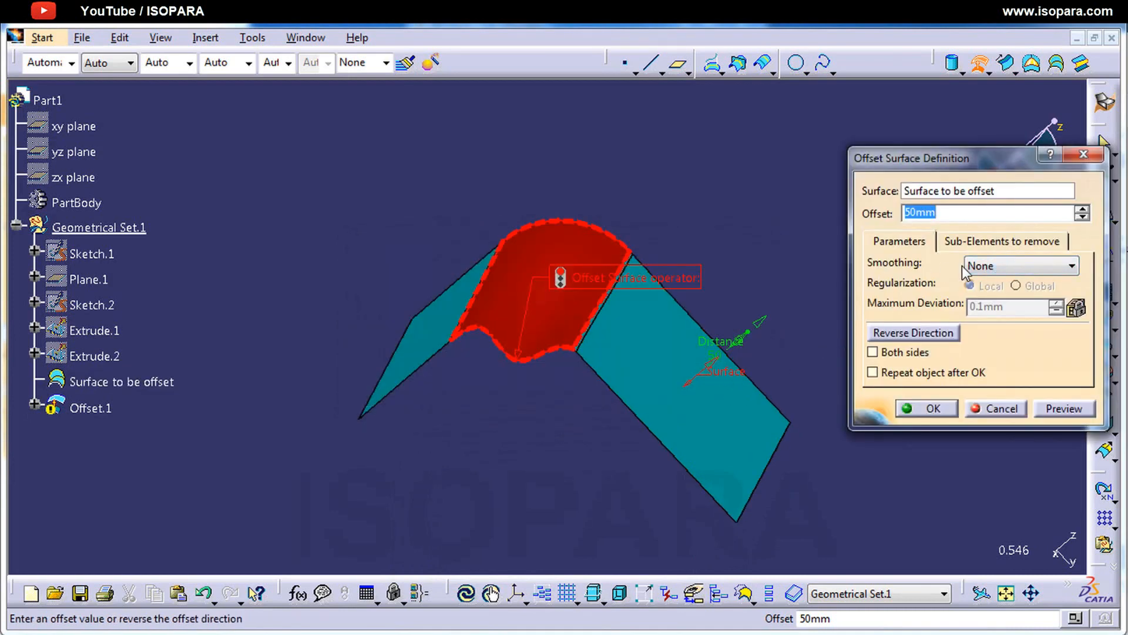
Step: Set the 50 mm offset's smoothing to Automatic with Local regularization, preview it, and create the offset surface
{"action": "left_click", "coordinate": [991, 270]}
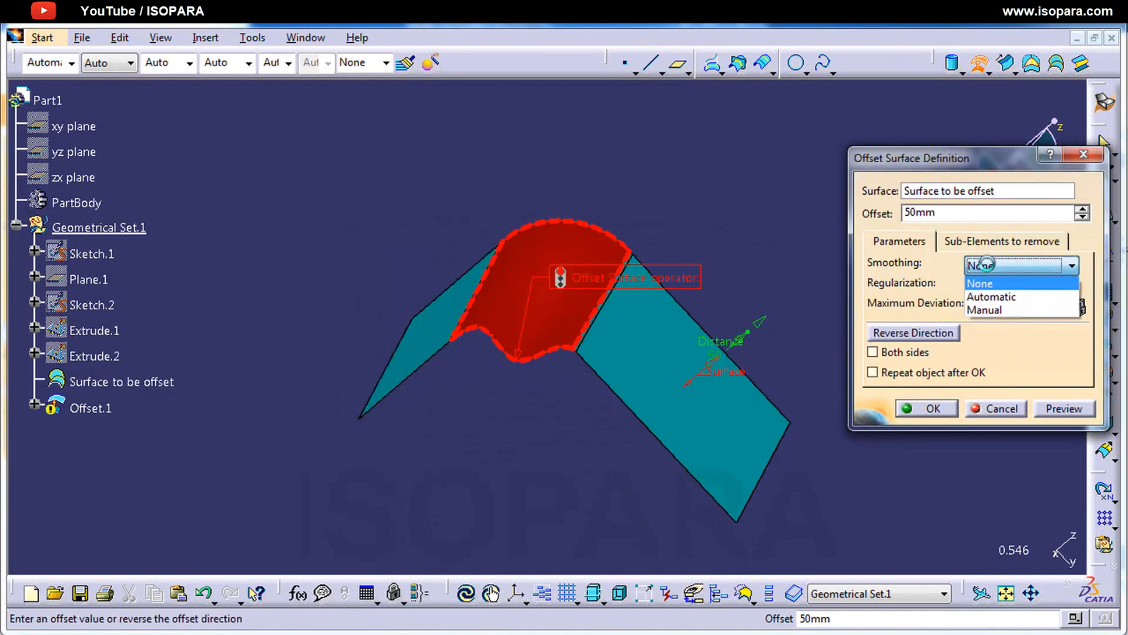
{"action": "left_click", "coordinate": [986, 299]}
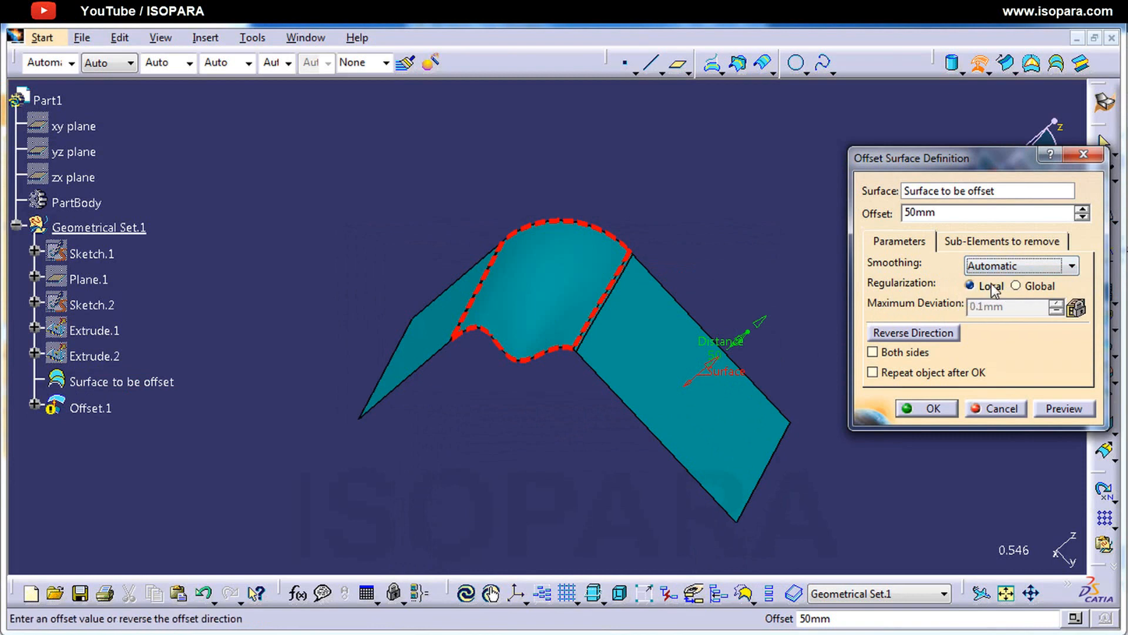
{"action": "left_click", "coordinate": [1064, 409]}
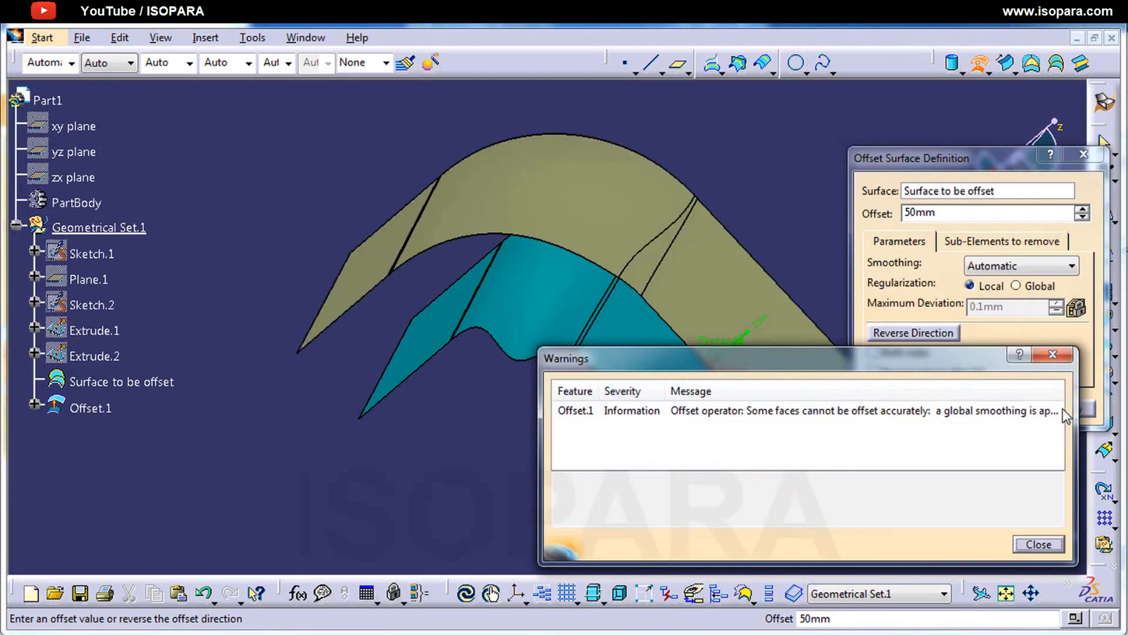
{"action": "left_click", "coordinate": [1038, 544]}
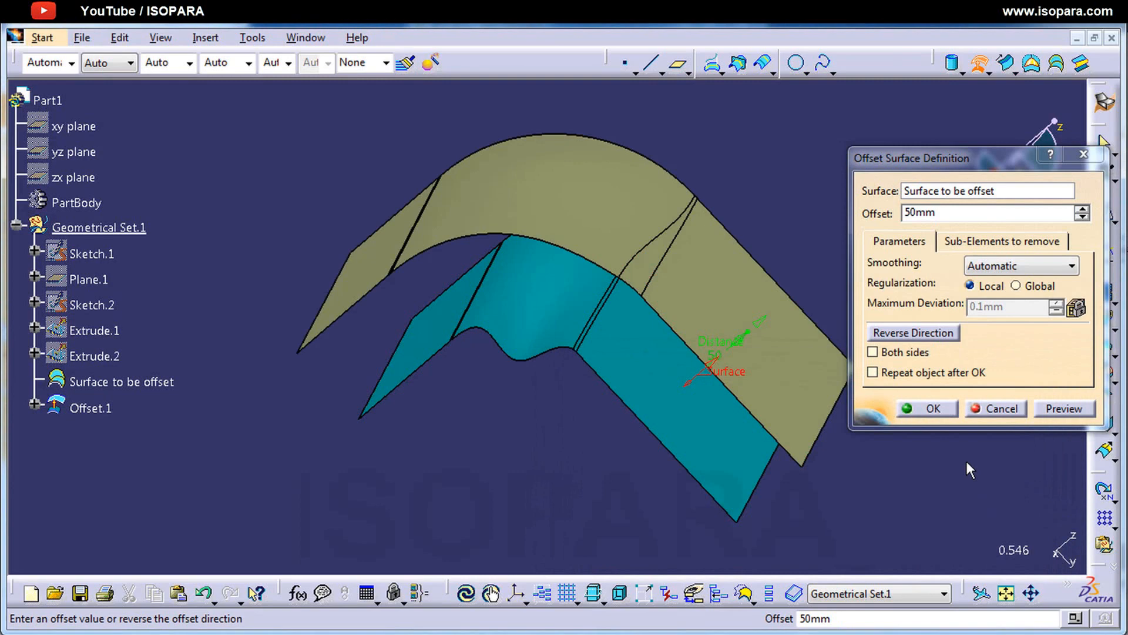
{"action": "left_click", "coordinate": [930, 406]}
{"action": "middle_click_drag", "start_coordinate": [761, 466], "coordinate": [605, 441]}
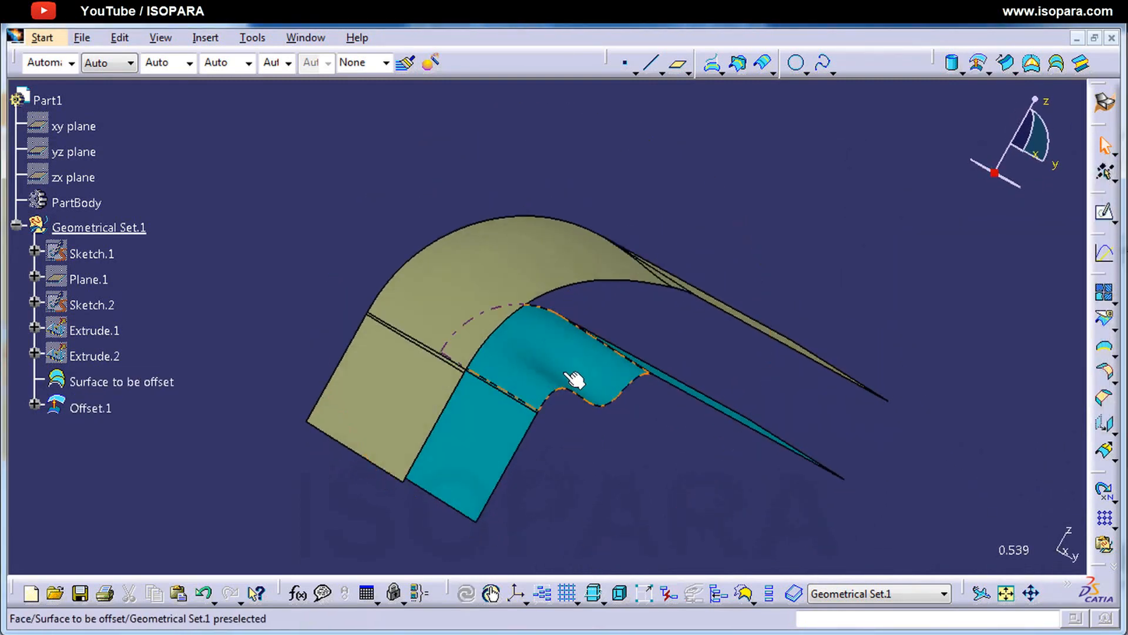
{"action": "mouse_move", "coordinate": [612, 400]}
{"action": "middle_mouse_down"}
{"action": "mouse_move", "coordinate": [562, 431]}
{"action": "mouse_move", "coordinate": [482, 418]}
{"action": "mouse_move", "coordinate": [581, 421]}
{"action": "mouse_move", "coordinate": [605, 395]}
{"action": "middle_mouse_up"}
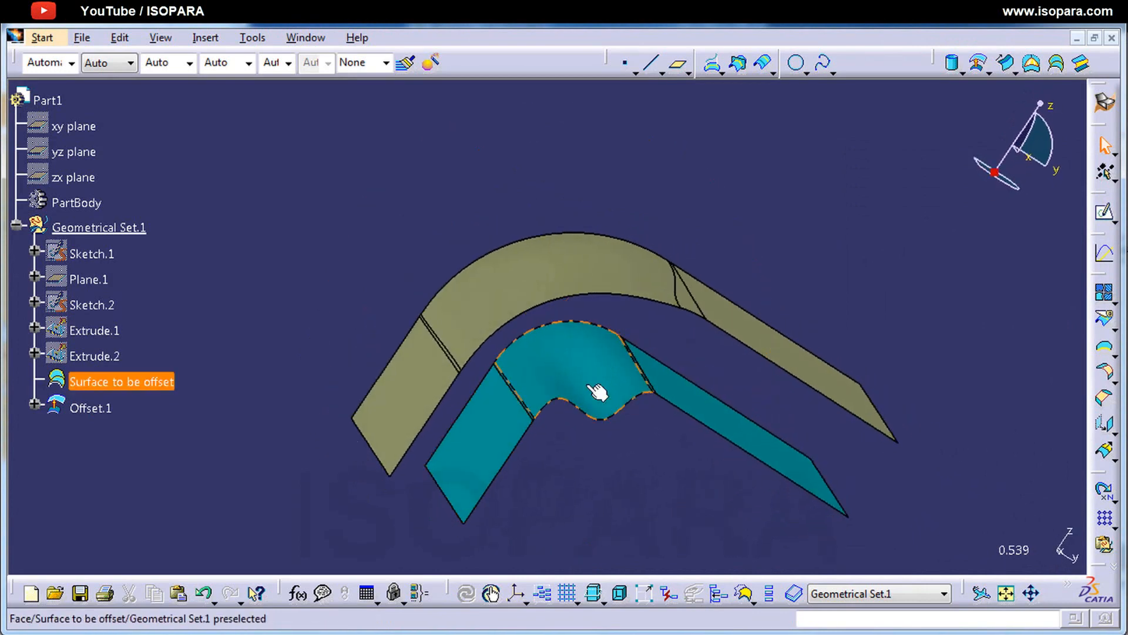
{"action": "left_click", "coordinate": [579, 383]}
{"action": "left_click", "coordinate": [578, 286]}
{"action": "middle_click_drag", "start_coordinate": [546, 295], "coordinate": [468, 337]}
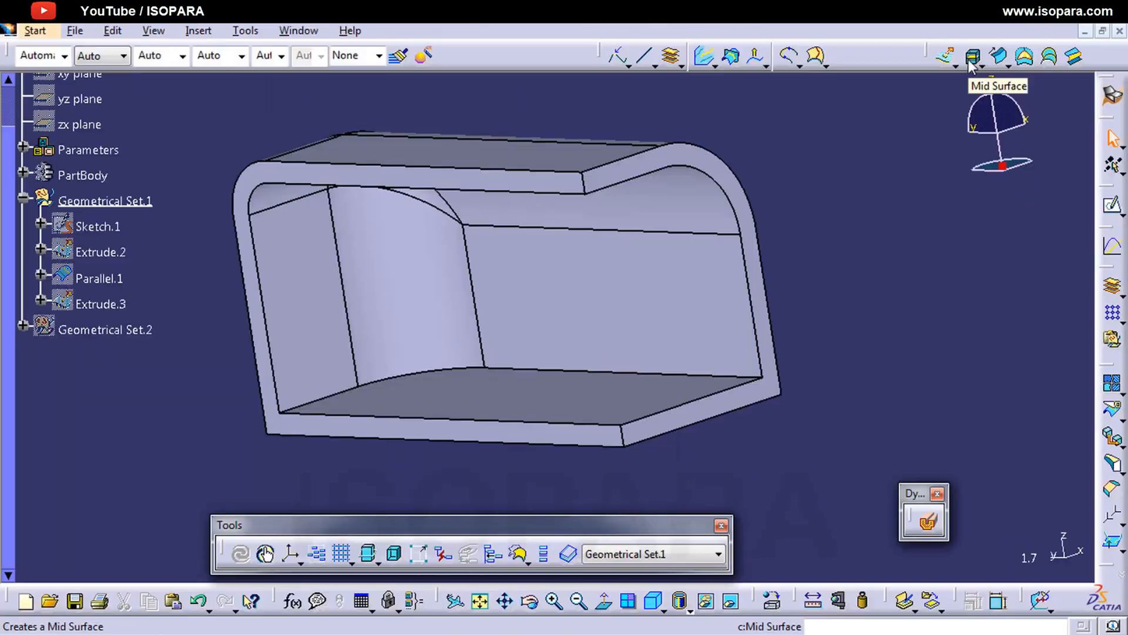
{"action": "left_click", "coordinate": [972, 56]}
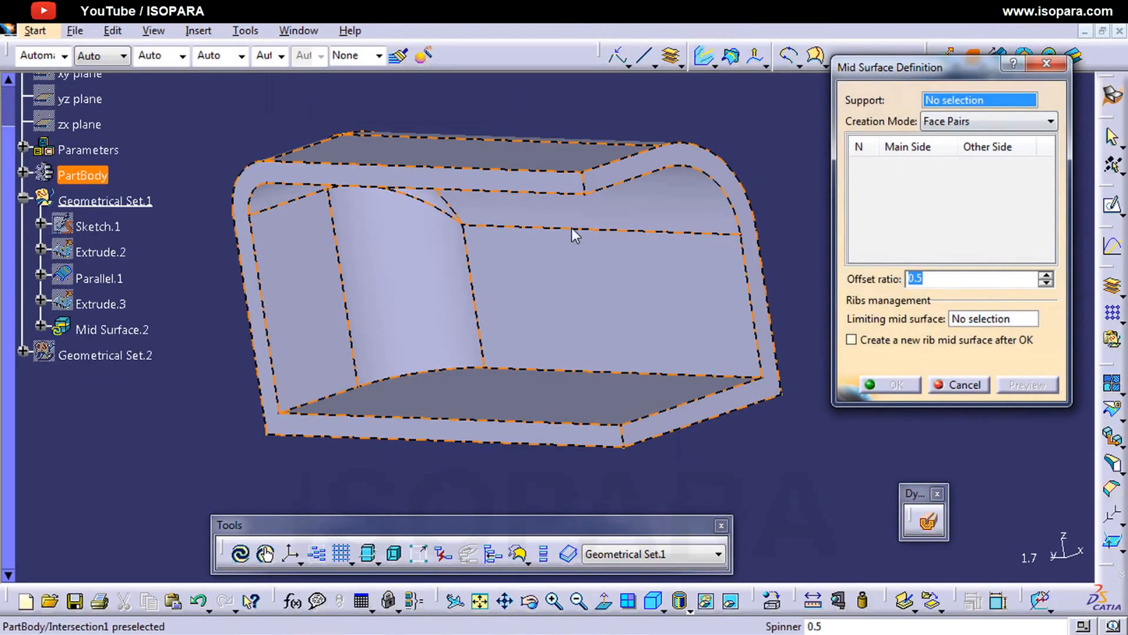
{"action": "middle_click_drag", "start_coordinate": [574, 232], "coordinate": [612, 231]}
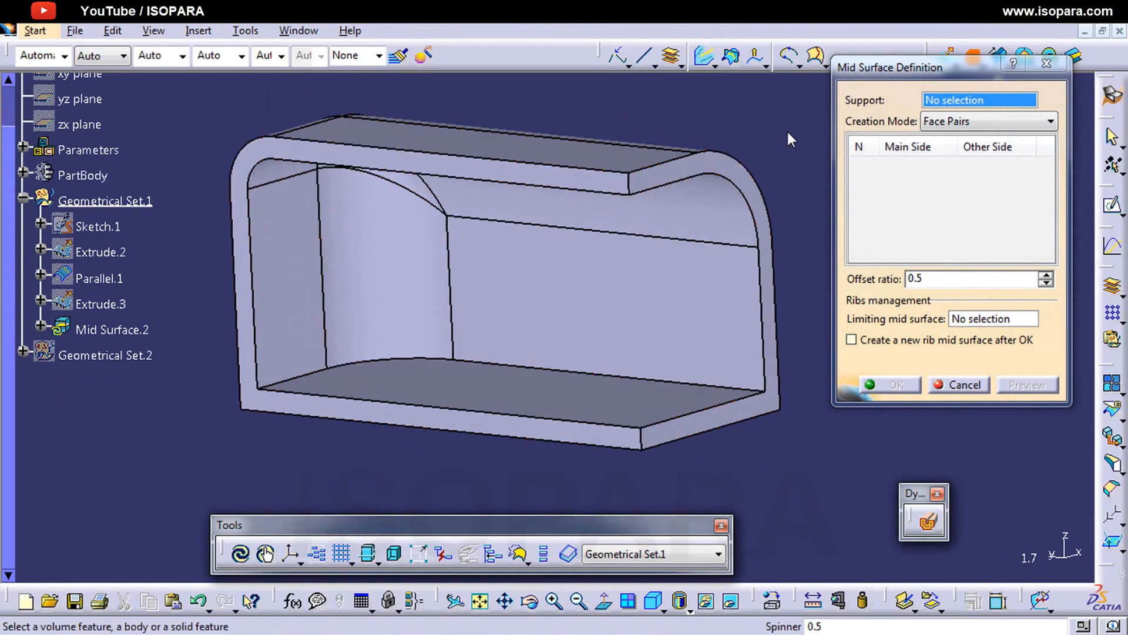
{"action": "middle_click_drag", "start_coordinate": [786, 128], "coordinate": [781, 160], "text": "ctrl"}
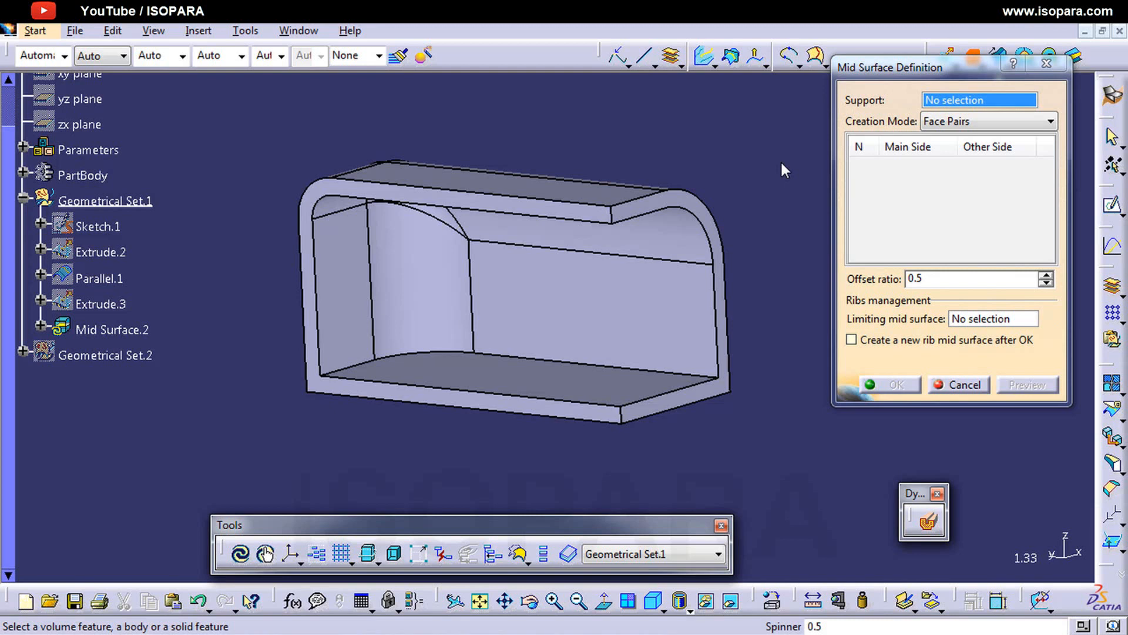
{"action": "left_click", "coordinate": [609, 215]}
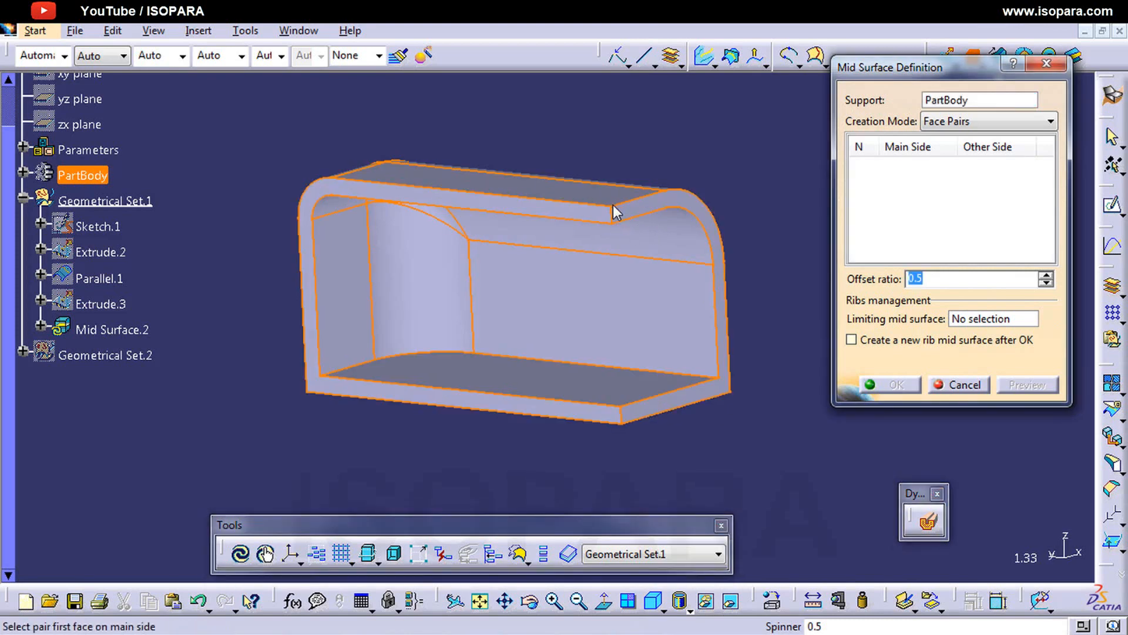
{"action": "left_click", "coordinate": [969, 385]}
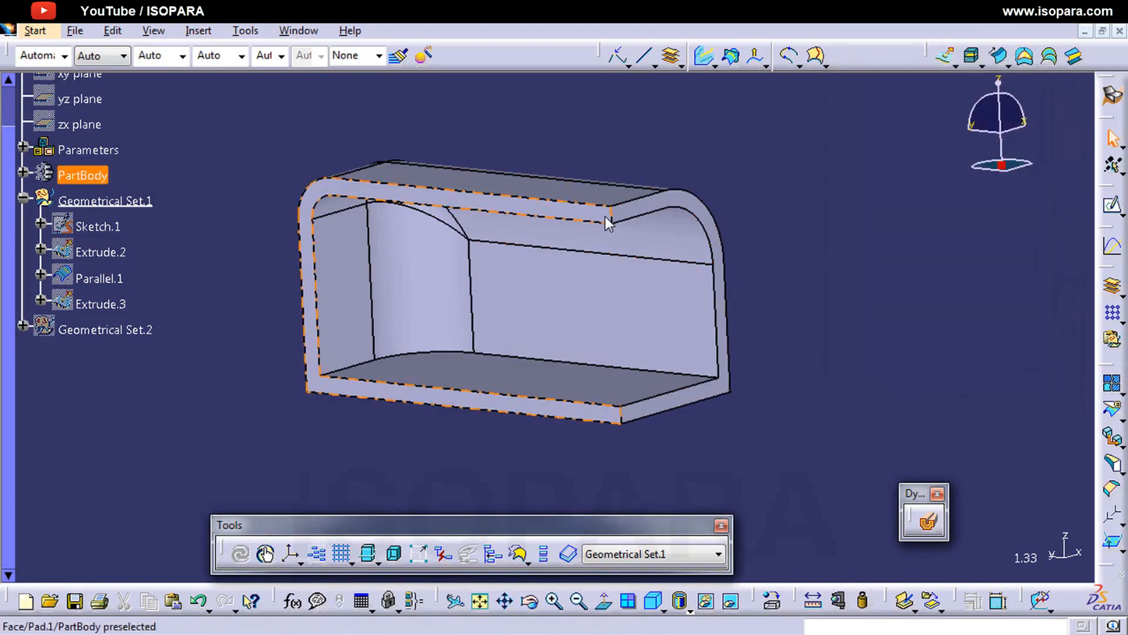
Step: Measure the short thickness edge at the front corner of PartBody's upper wall, without keeping the measure
{"action": "left_click", "coordinate": [611, 219]}
{"action": "left_click", "coordinate": [838, 600]}
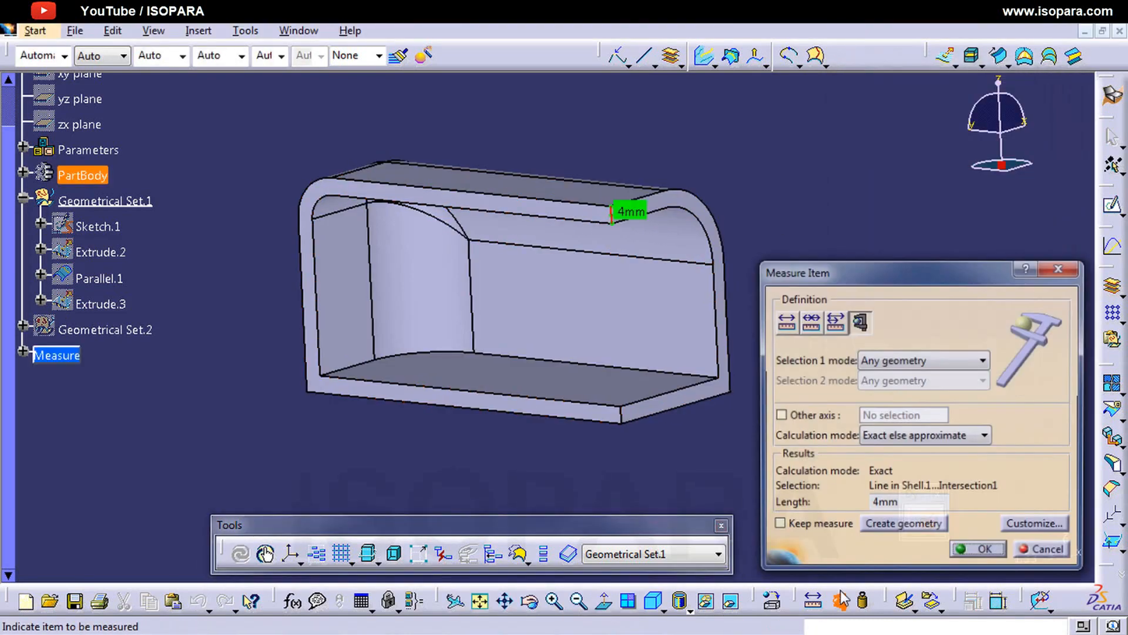
{"action": "left_click", "coordinate": [1045, 552]}
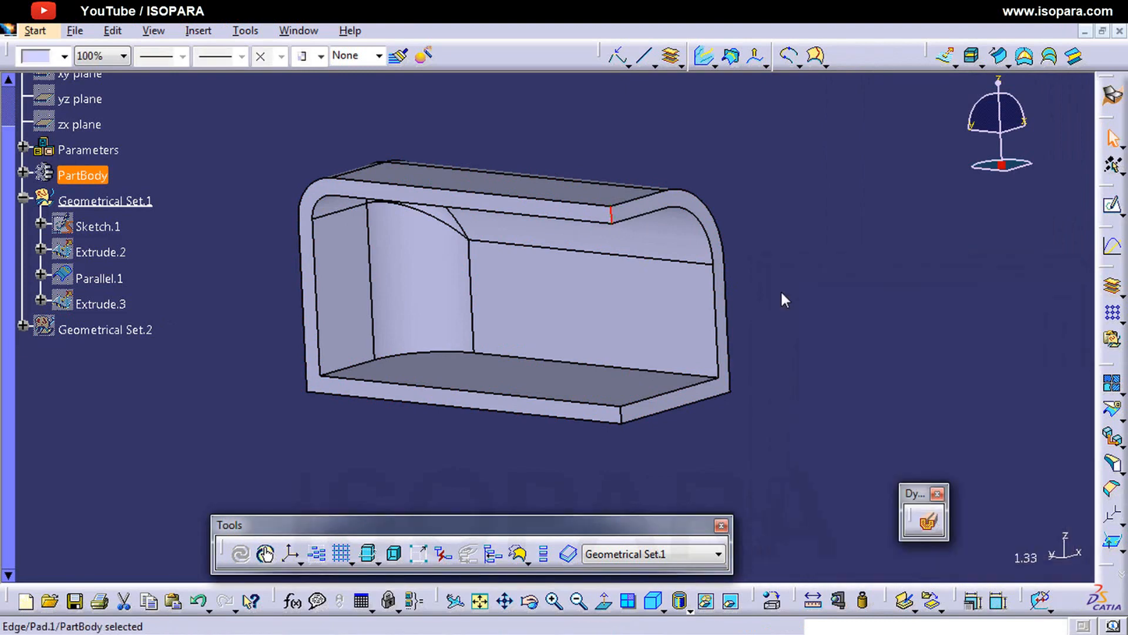
Step: Create a mid surface of PartBody in Automatic creation mode with the automatic thickness threshold
{"action": "left_click", "coordinate": [971, 57]}
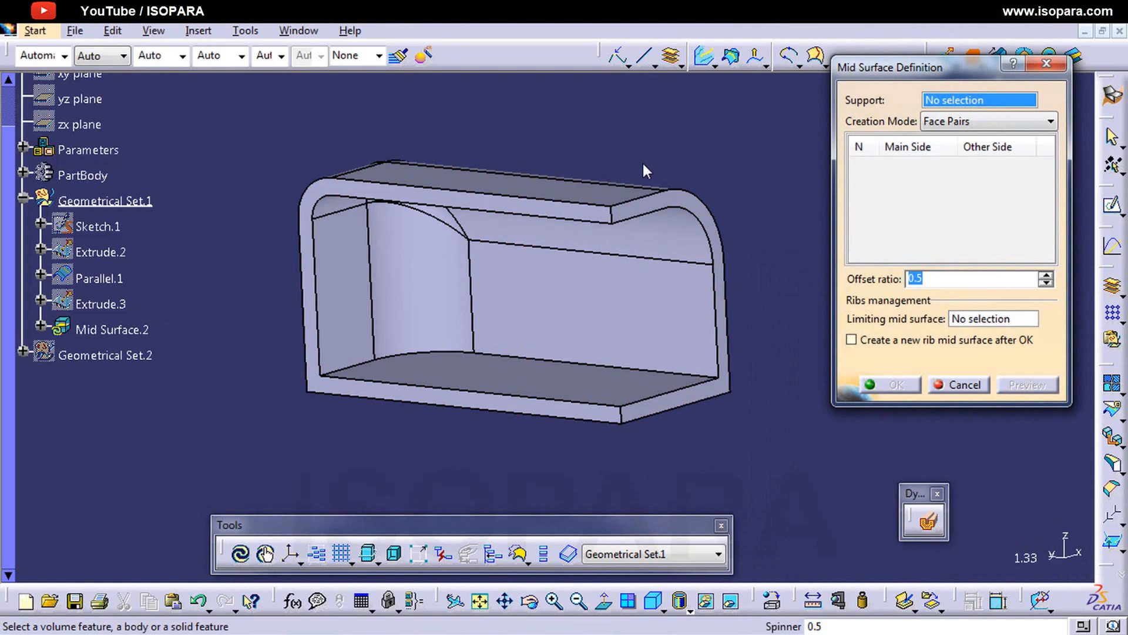
{"action": "left_click", "coordinate": [596, 187]}
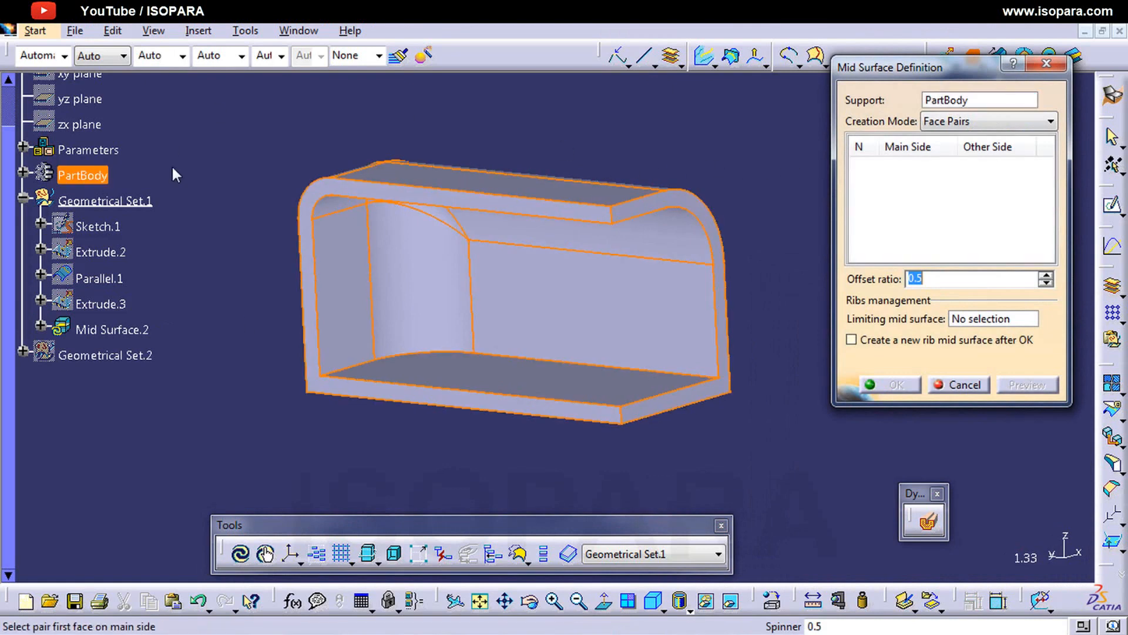
{"action": "left_click", "coordinate": [941, 122]}
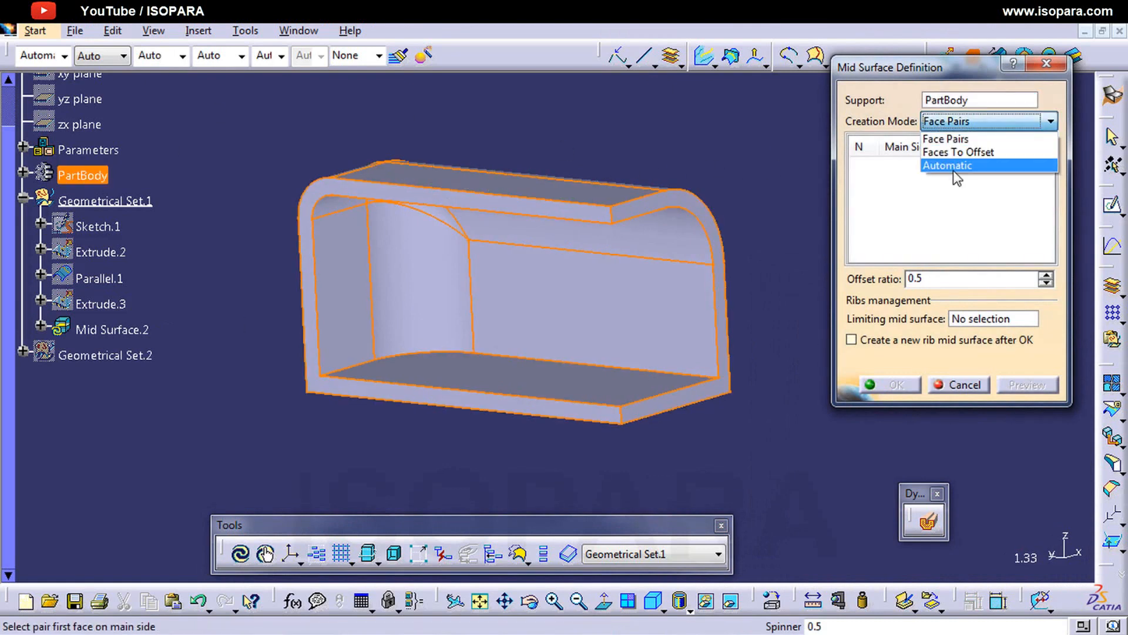
{"action": "left_click", "coordinate": [953, 165]}
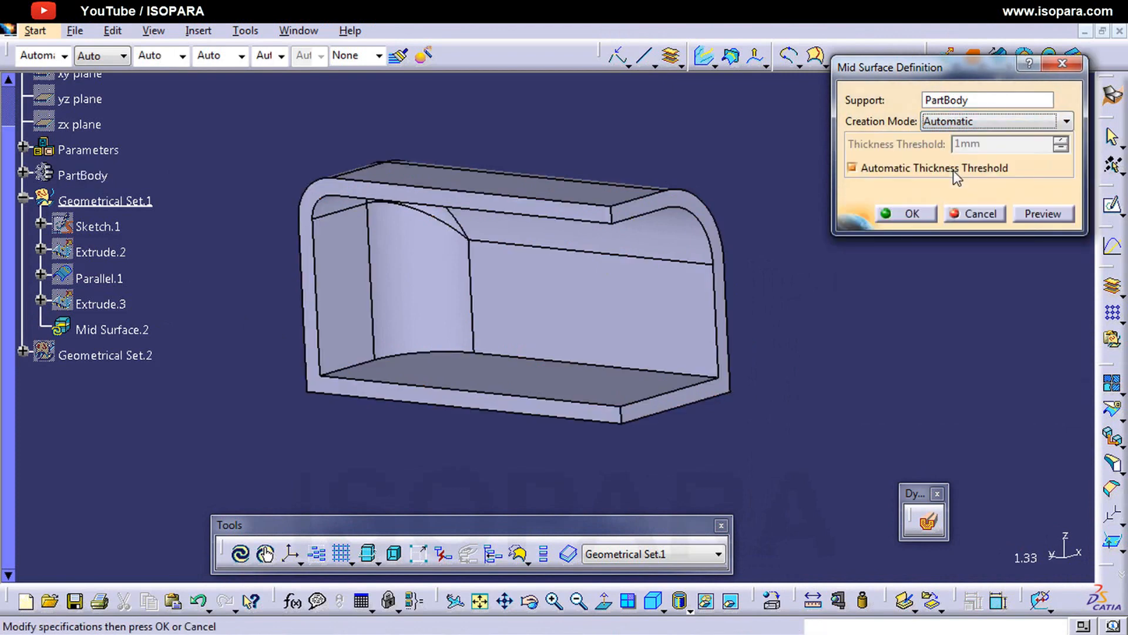
{"action": "left_click", "coordinate": [907, 217]}
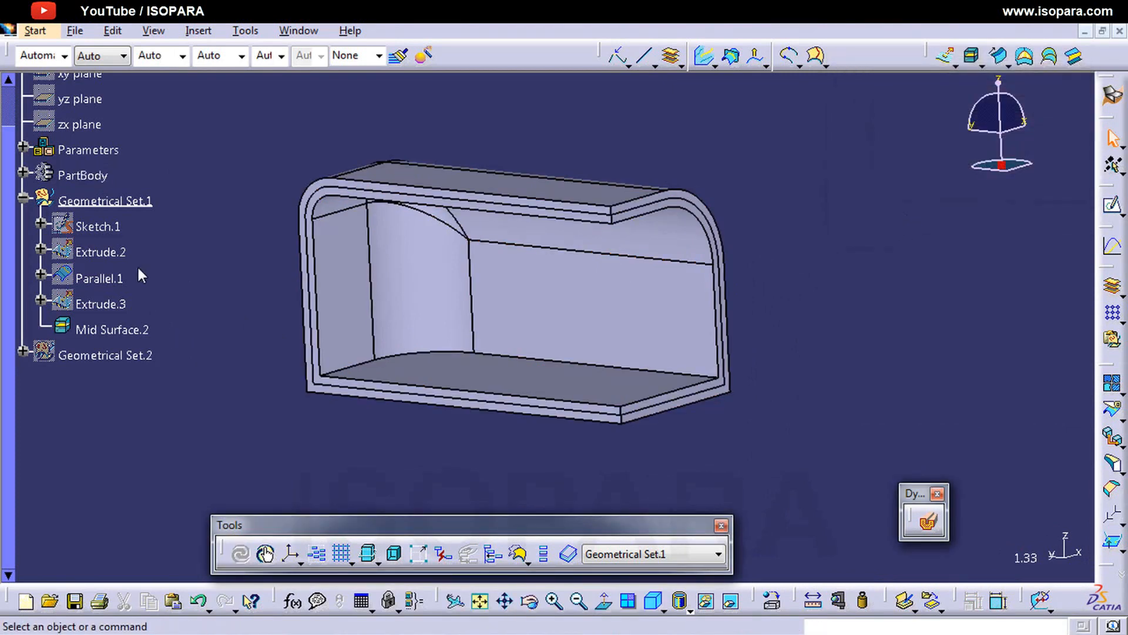
Step: Examine the automatic mid surface with PartBody temporarily hidden, and leave PartBody shown with that mid surface hidden
{"action": "right_click", "coordinate": [82, 179]}
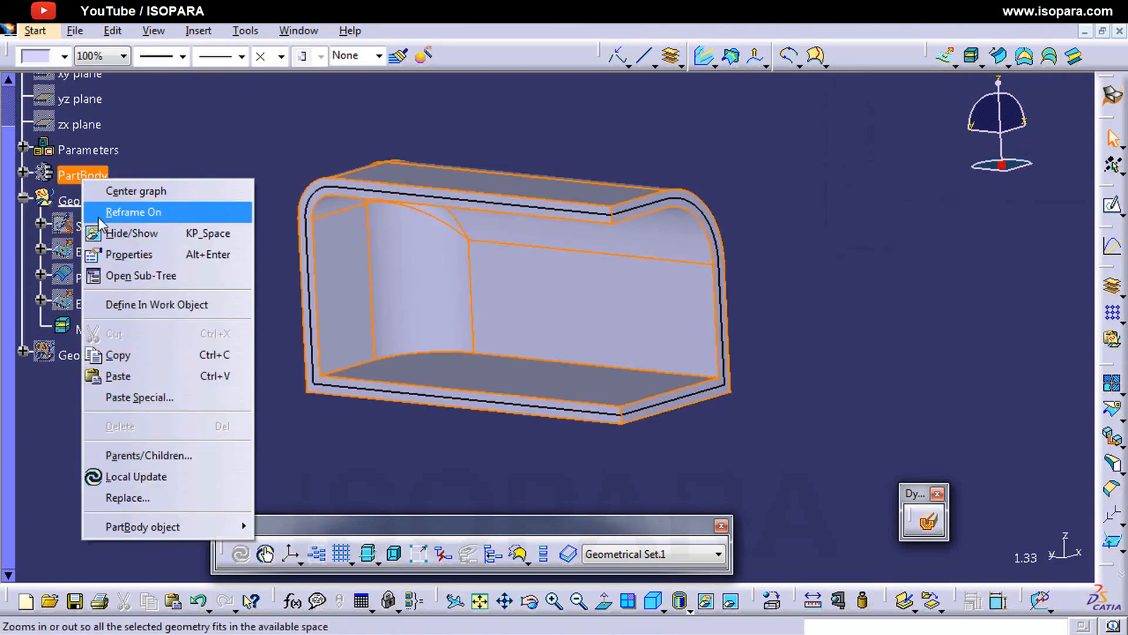
{"action": "left_click", "coordinate": [116, 275]}
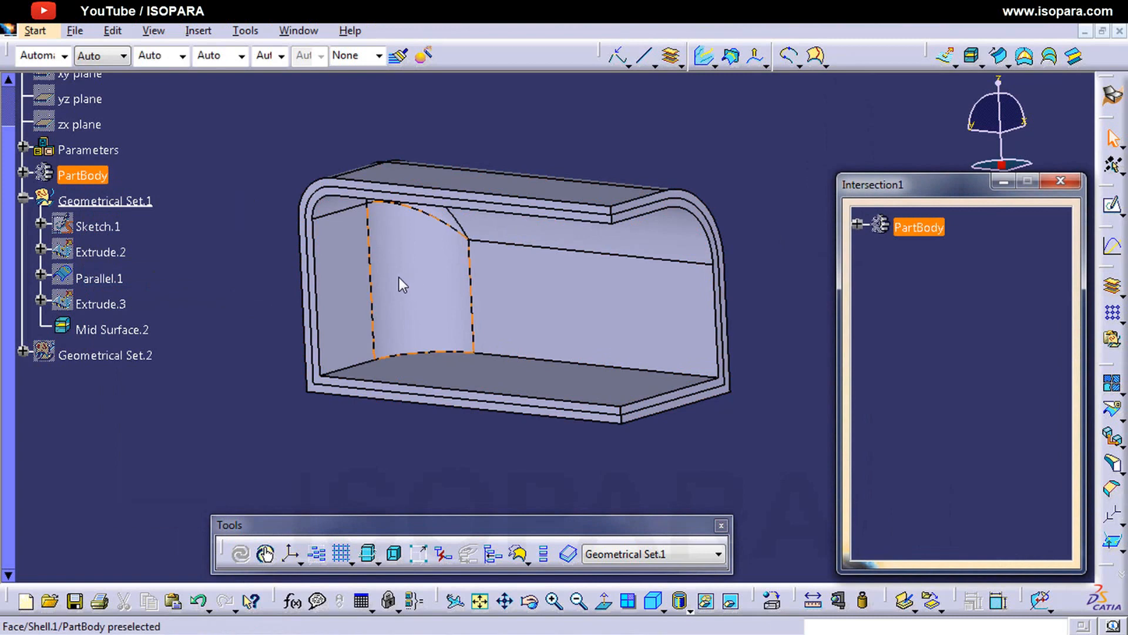
{"action": "left_click", "coordinate": [86, 181]}
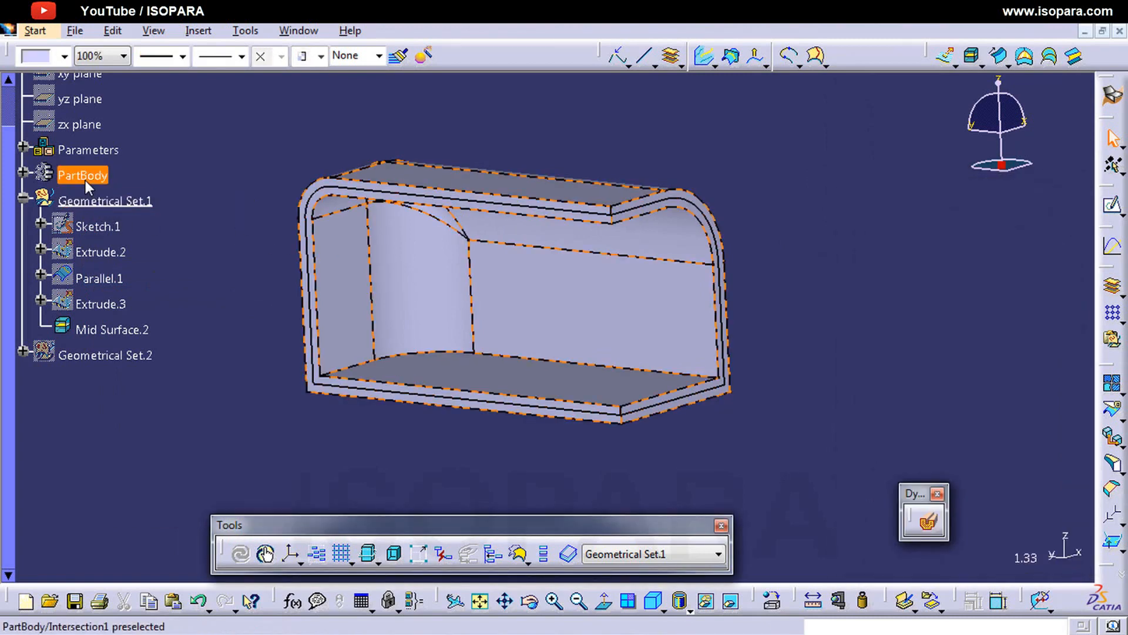
{"action": "key", "text": "space"}
{"action": "middle_click_drag", "start_coordinate": [537, 323], "coordinate": [525, 400]}
{"action": "left_click", "coordinate": [82, 175]}
{"action": "key", "text": "space"}
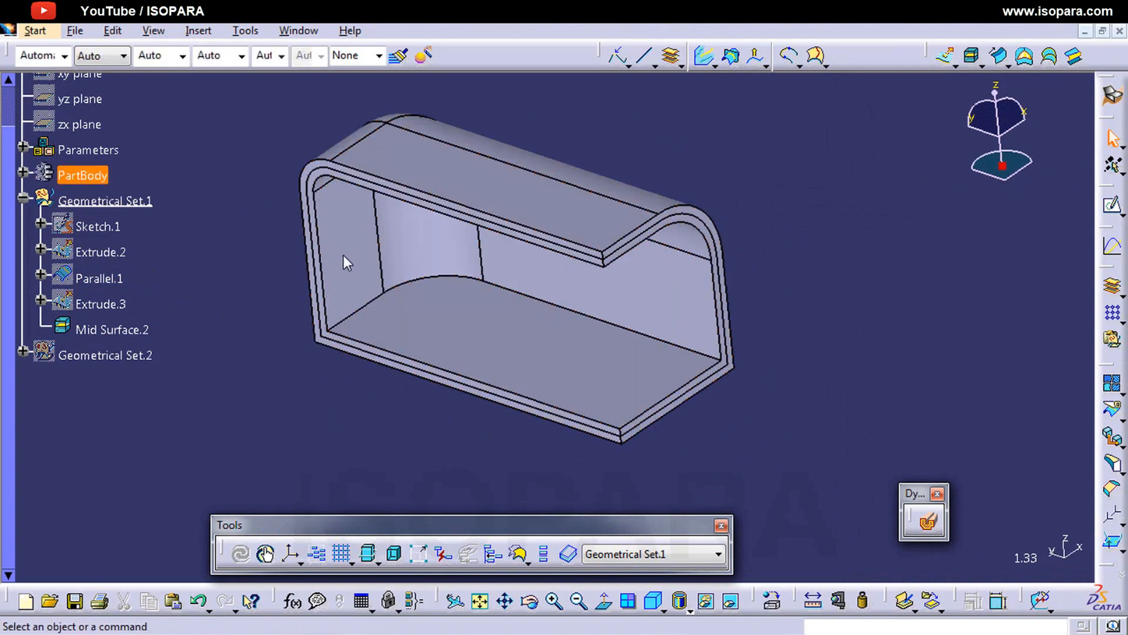
{"action": "middle_click_drag", "start_coordinate": [345, 259], "coordinate": [547, 272]}
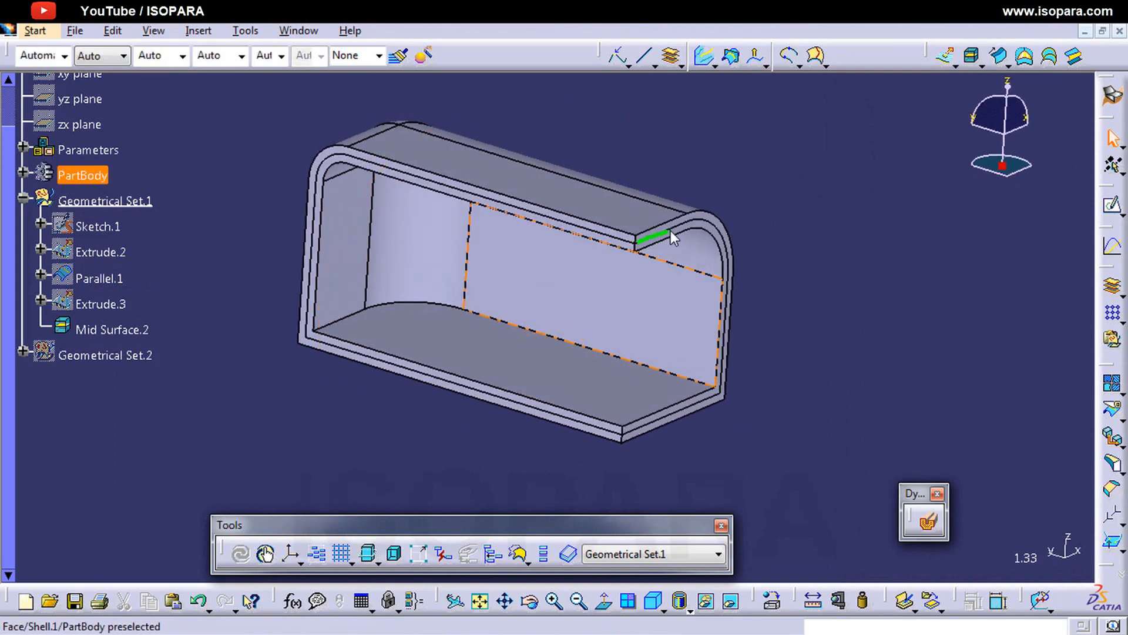
{"action": "left_click_drag", "start_coordinate": [635, 244], "coordinate": [461, 195]}
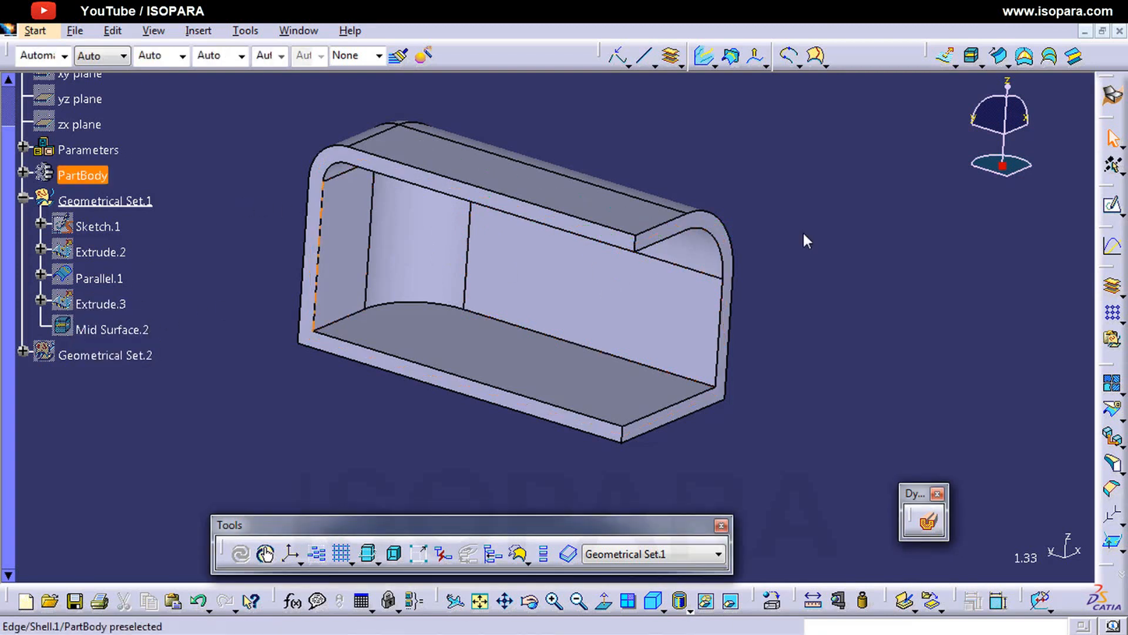
Step: Create a mid surface of PartBody in Face Pairs mode from the upper wall and its adjoining rounded corner, with a 0.5 offset ratio
{"action": "left_click", "coordinate": [987, 61]}
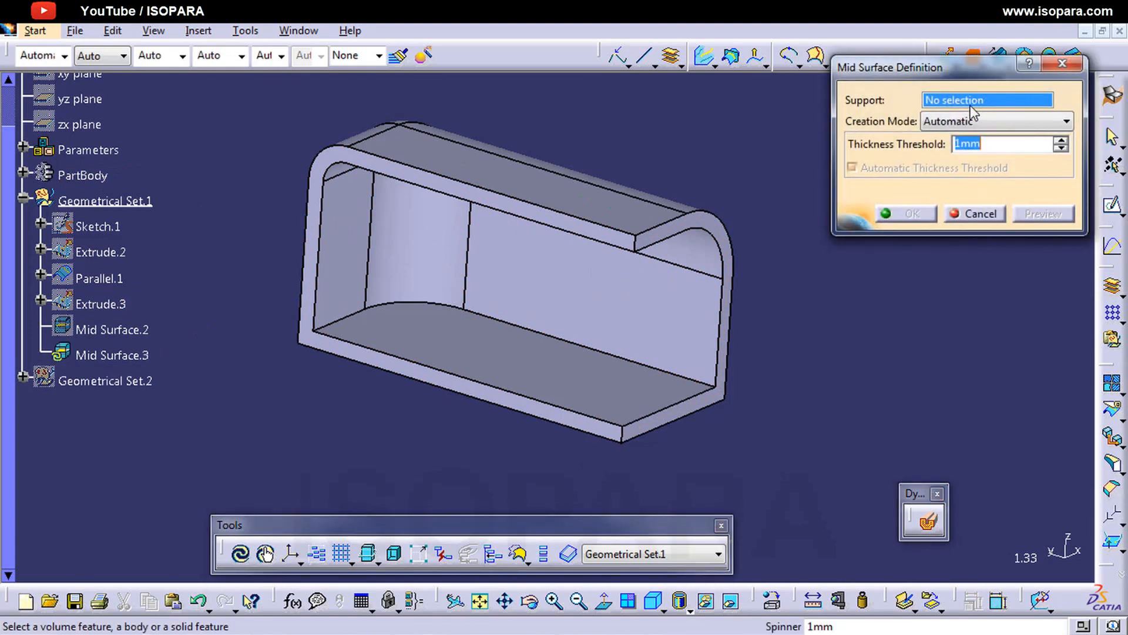
{"action": "left_click", "coordinate": [544, 219]}
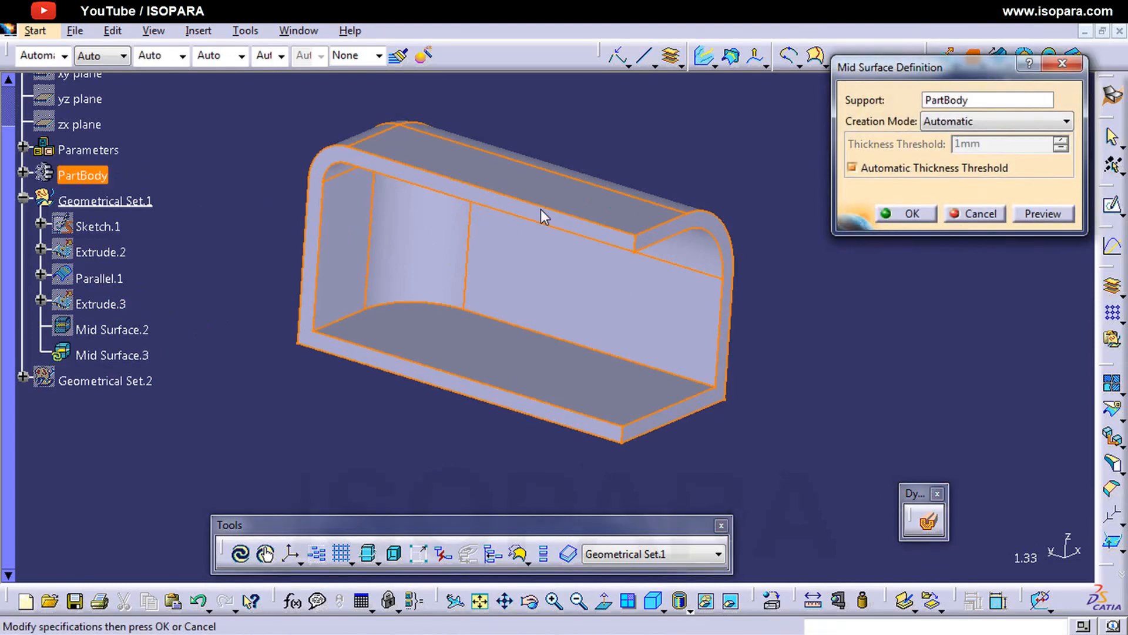
{"action": "left_click", "coordinate": [943, 124]}
{"action": "left_click", "coordinate": [937, 136]}
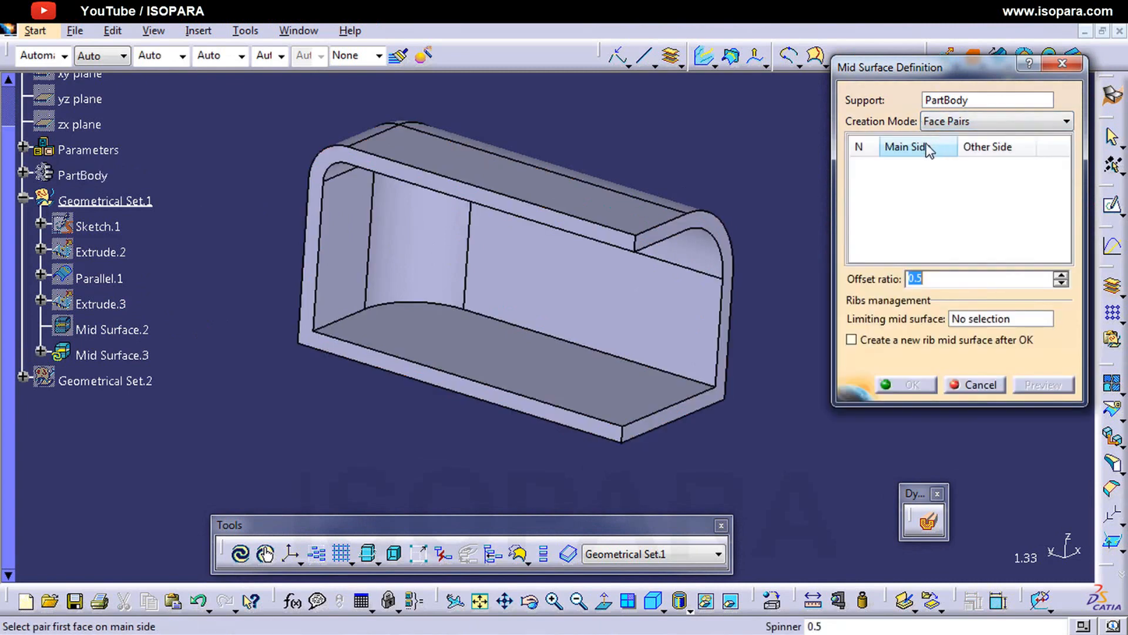
{"action": "middle_click_drag", "start_coordinate": [517, 327], "coordinate": [532, 378]}
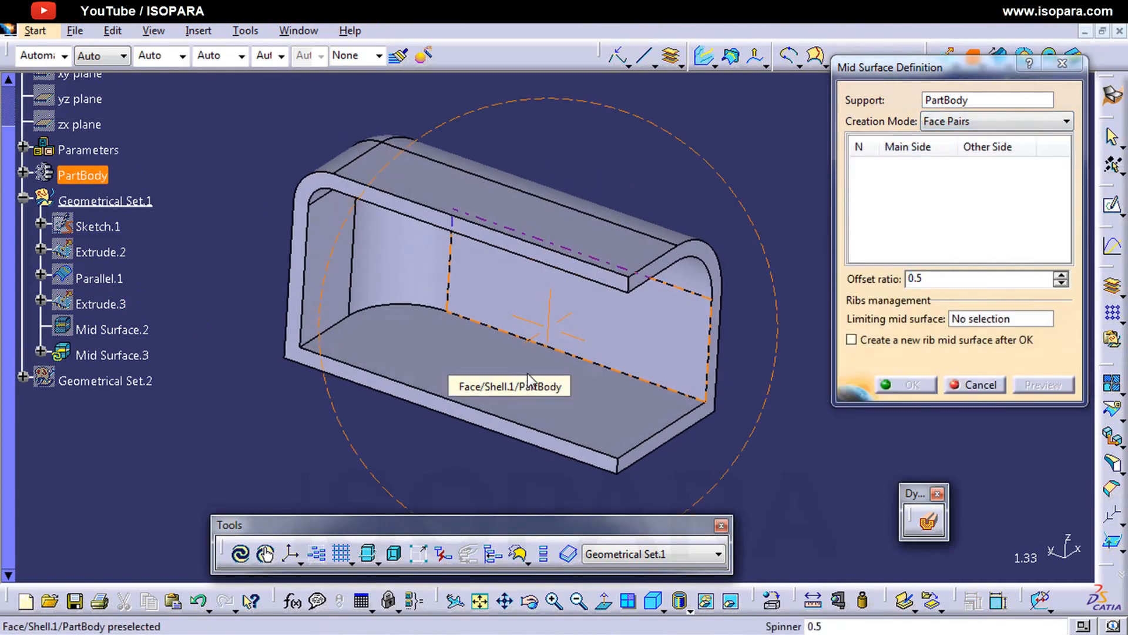
{"action": "left_click", "coordinate": [583, 238]}
{"action": "middle_click_drag", "start_coordinate": [582, 243], "coordinate": [574, 272]}
{"action": "left_click", "coordinate": [600, 241]}
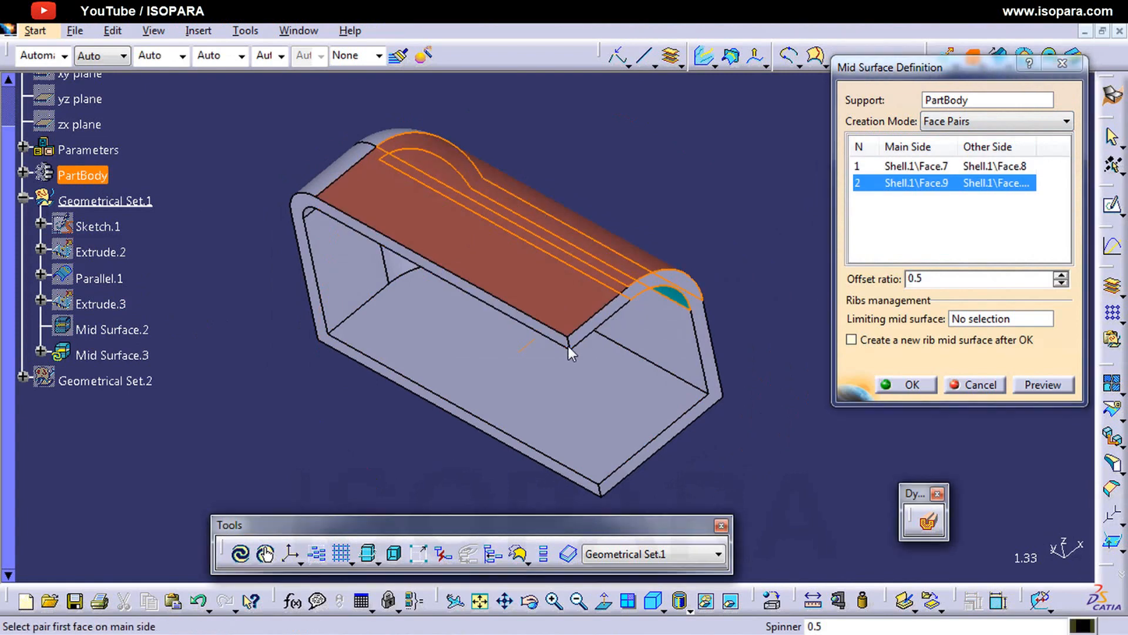
{"action": "middle_click_drag", "start_coordinate": [569, 347], "coordinate": [520, 351]}
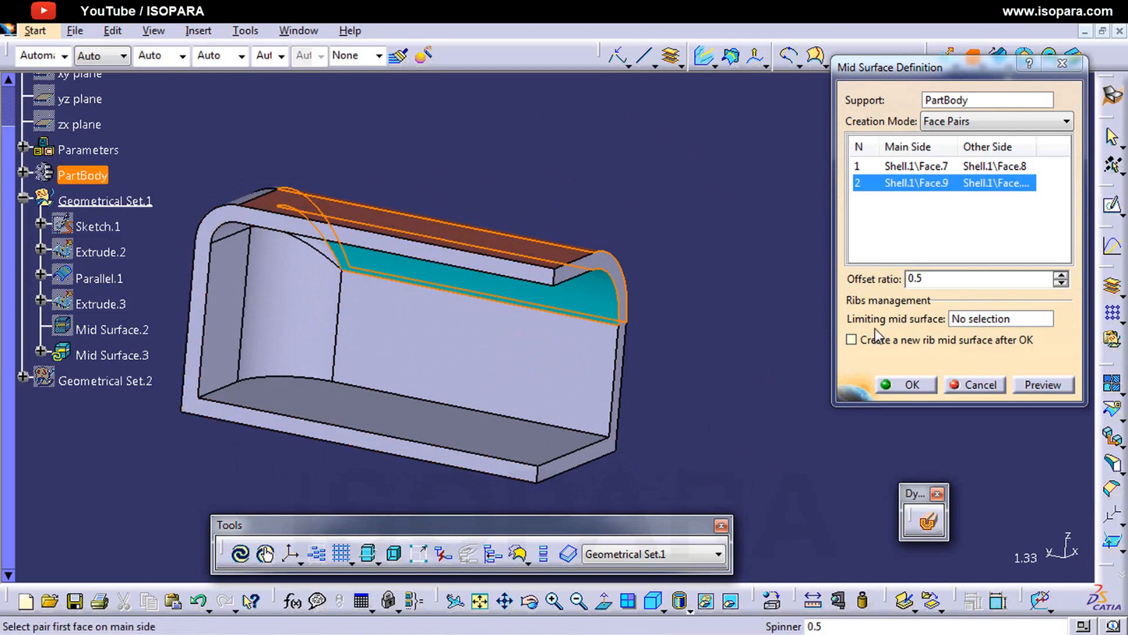
{"action": "left_click", "coordinate": [899, 397]}
{"action": "left_click", "coordinate": [910, 385]}
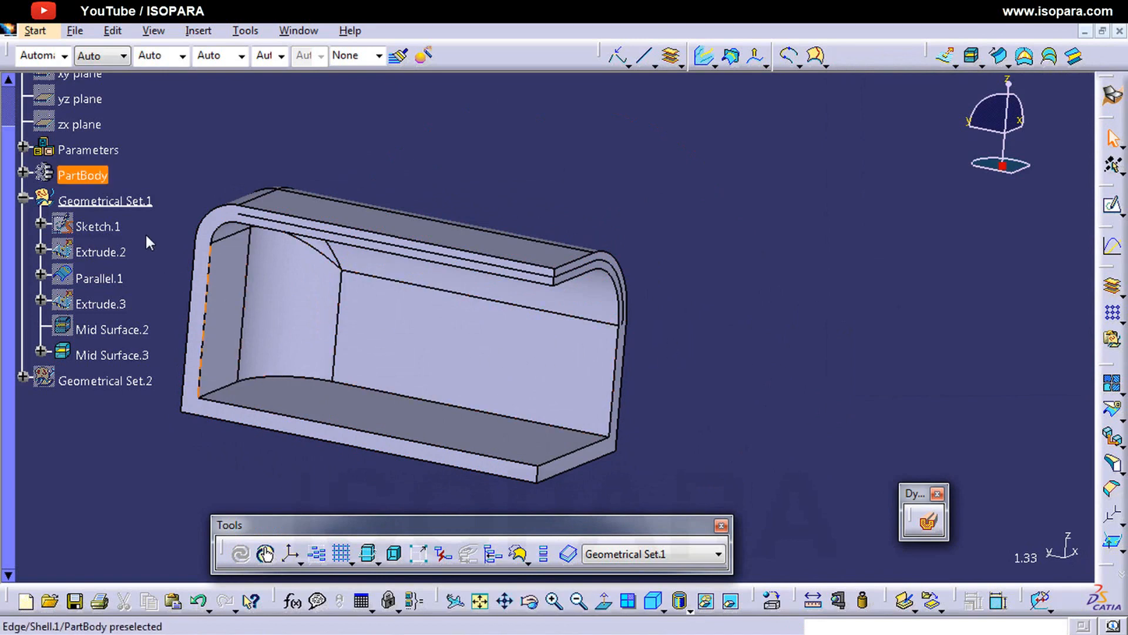
Step: Hide PartBody and examine the face-pair mid surface on its own
{"action": "left_click", "coordinate": [92, 174]}
{"action": "key", "text": "space"}
{"action": "middle_click_drag", "start_coordinate": [309, 195], "coordinate": [458, 282]}
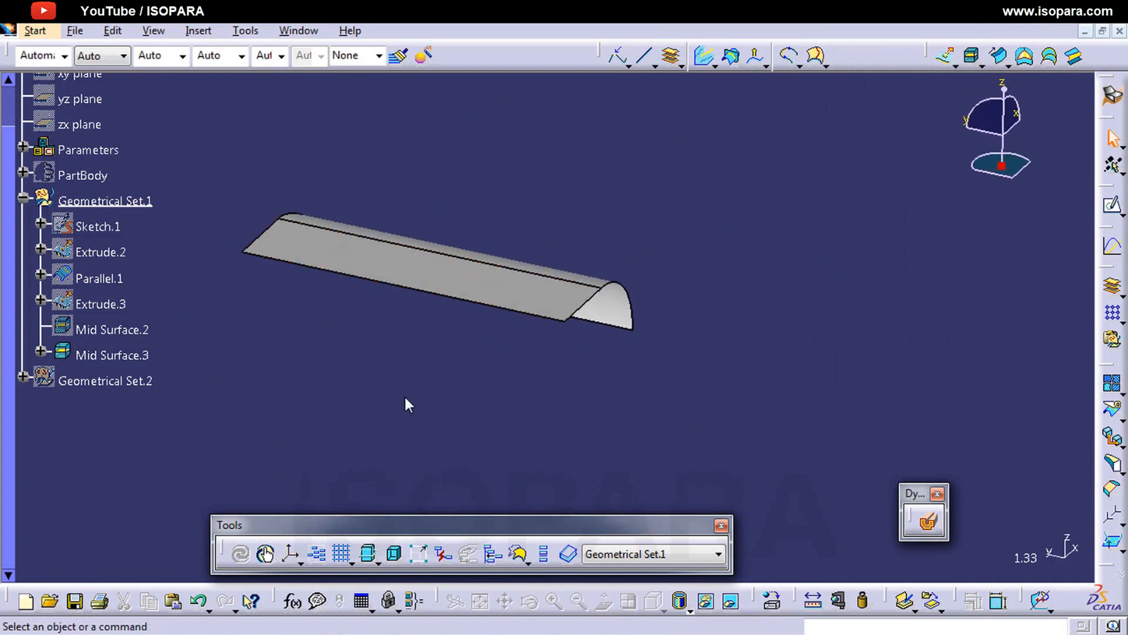
Step: Hide the face-pair mid surface and show PartBody again
{"action": "left_click", "coordinate": [94, 176]}
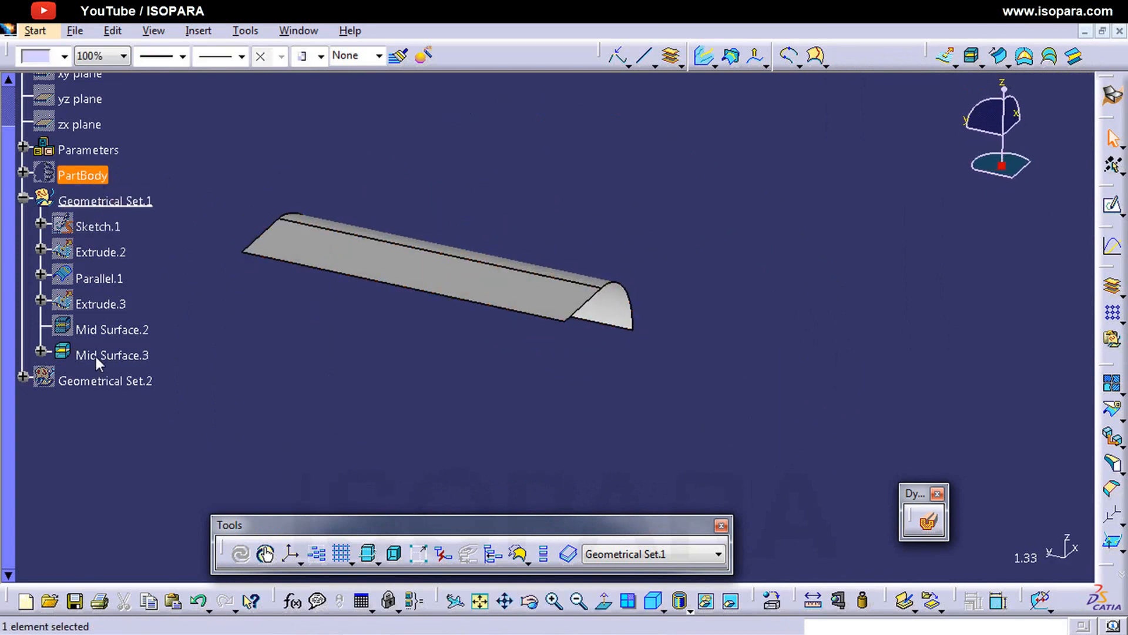
{"action": "left_click", "coordinate": [98, 355]}
{"action": "key", "text": "space"}
{"action": "left_click", "coordinate": [95, 176]}
{"action": "key", "text": "space"}
{"action": "middle_click_drag", "start_coordinate": [567, 340], "coordinate": [607, 277]}
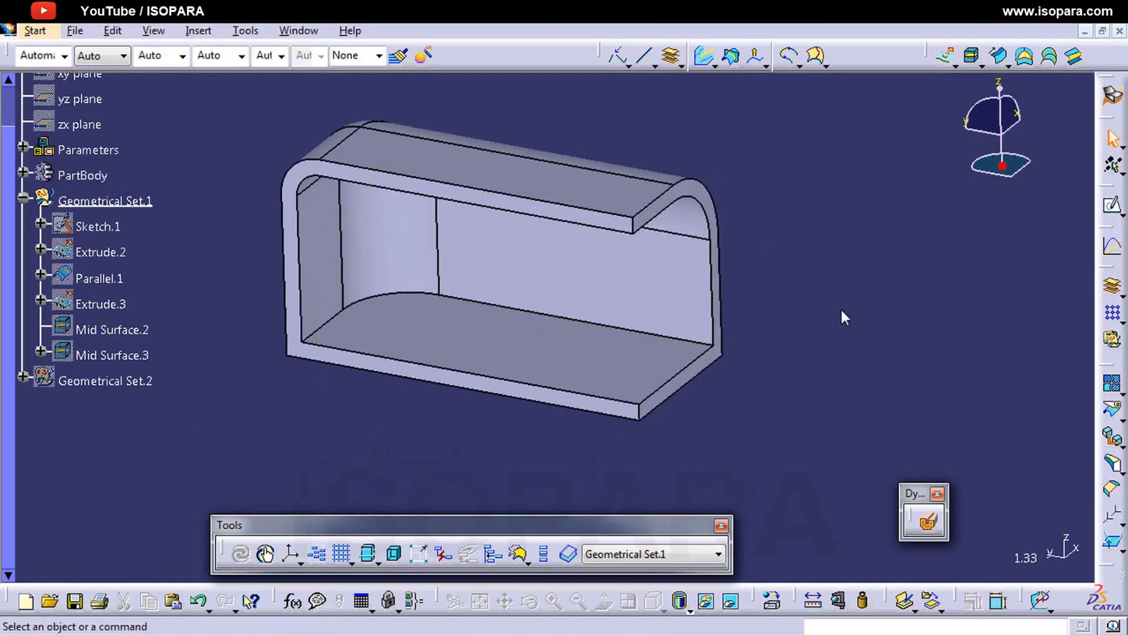
Step: Begin a mid surface of PartBody in Faces To Offset mode with the inner back wall, curved corner and side wall as faces to offset
{"action": "left_click", "coordinate": [973, 56]}
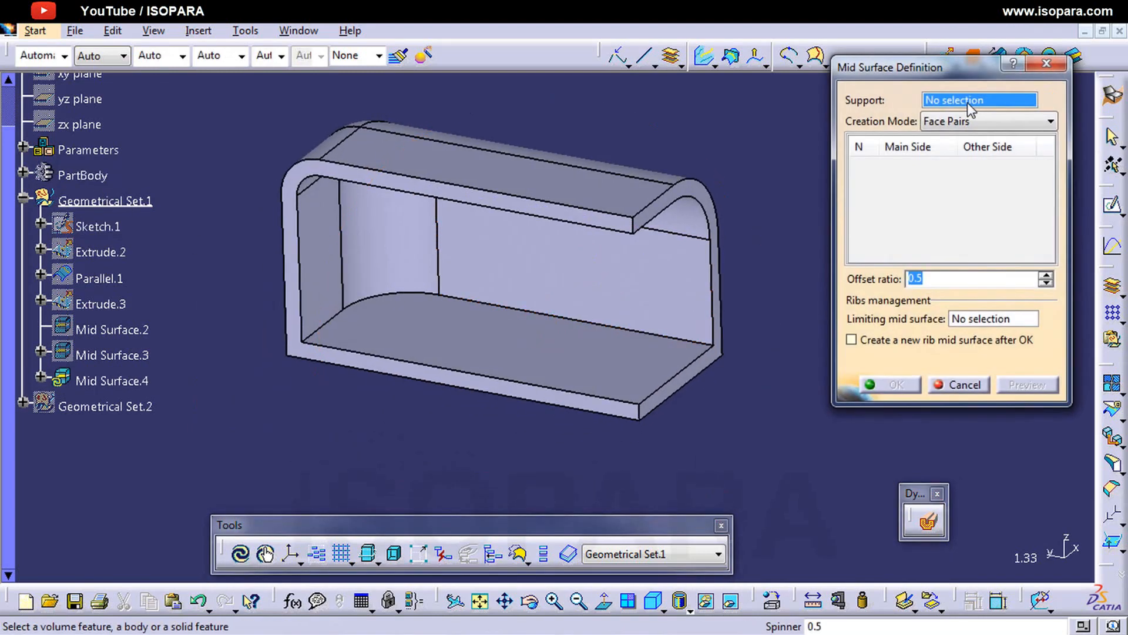
{"action": "left_click", "coordinate": [645, 187]}
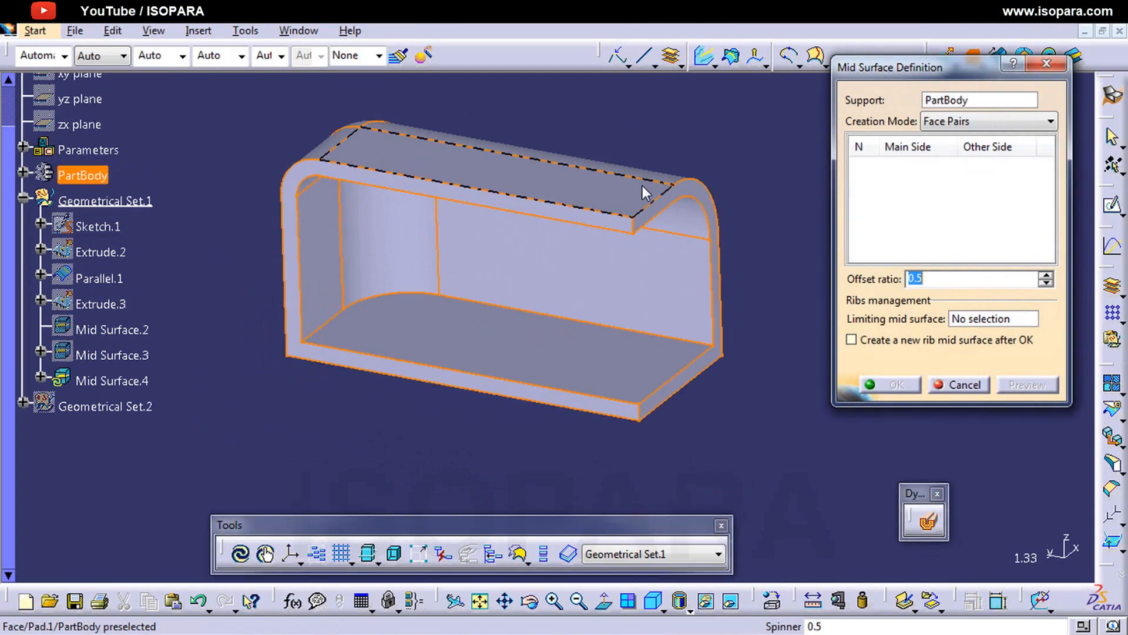
{"action": "left_click", "coordinate": [959, 121]}
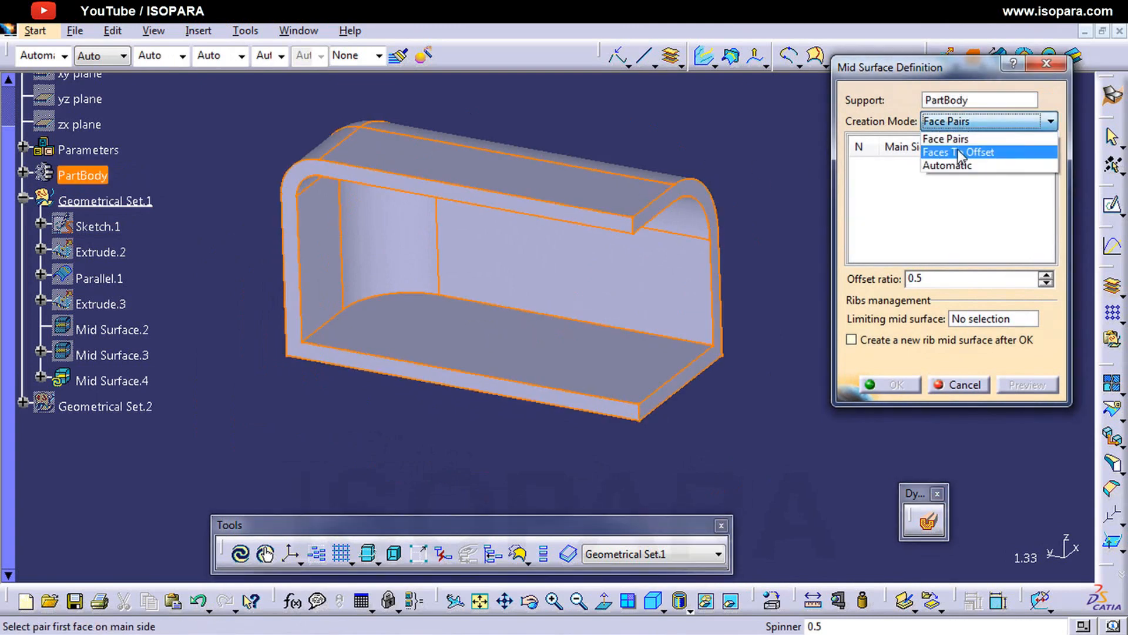
{"action": "left_click", "coordinate": [960, 151]}
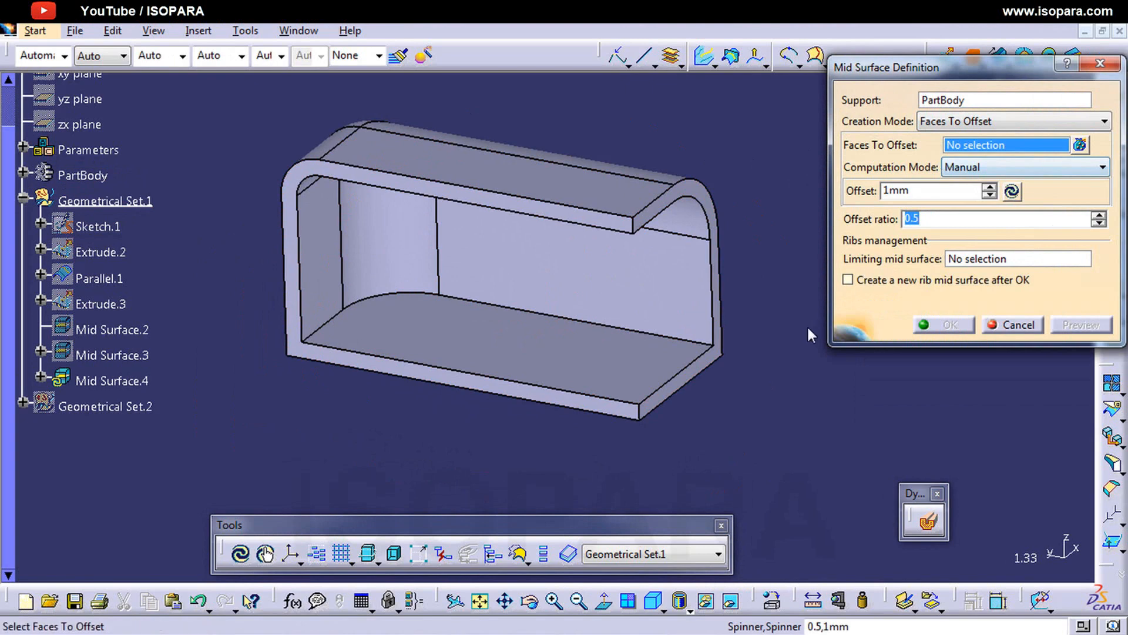
{"action": "middle_click_drag", "start_coordinate": [635, 304], "coordinate": [621, 294]}
{"action": "left_click", "coordinate": [621, 294]}
{"action": "left_click", "coordinate": [423, 277]}
{"action": "left_click", "coordinate": [369, 280]}
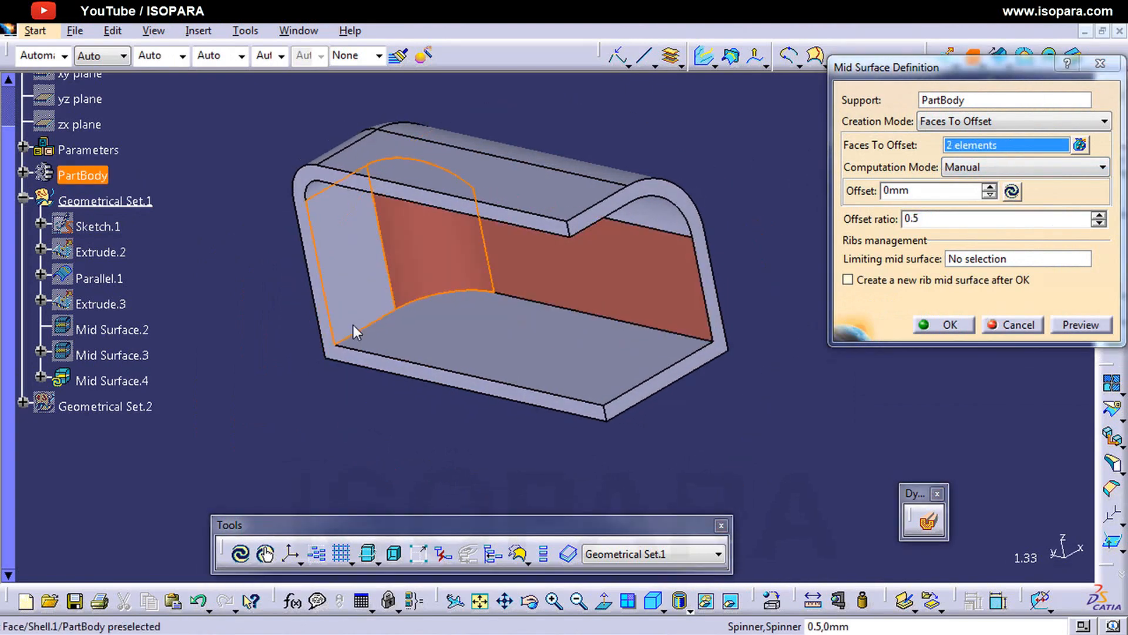
{"action": "middle_click_drag", "start_coordinate": [354, 326], "coordinate": [495, 366]}
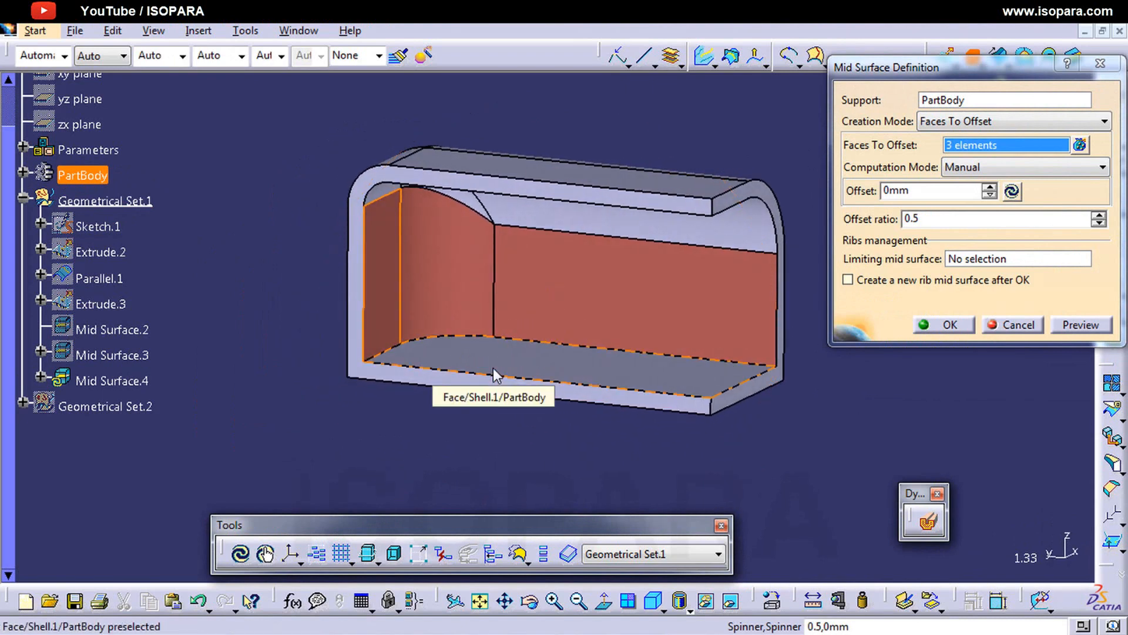
Step: Preview the mid surface with a 1 mm manual offset, and create it with the offset set to 2 mm
{"action": "left_click", "coordinate": [989, 188]}
{"action": "left_click", "coordinate": [1079, 323]}
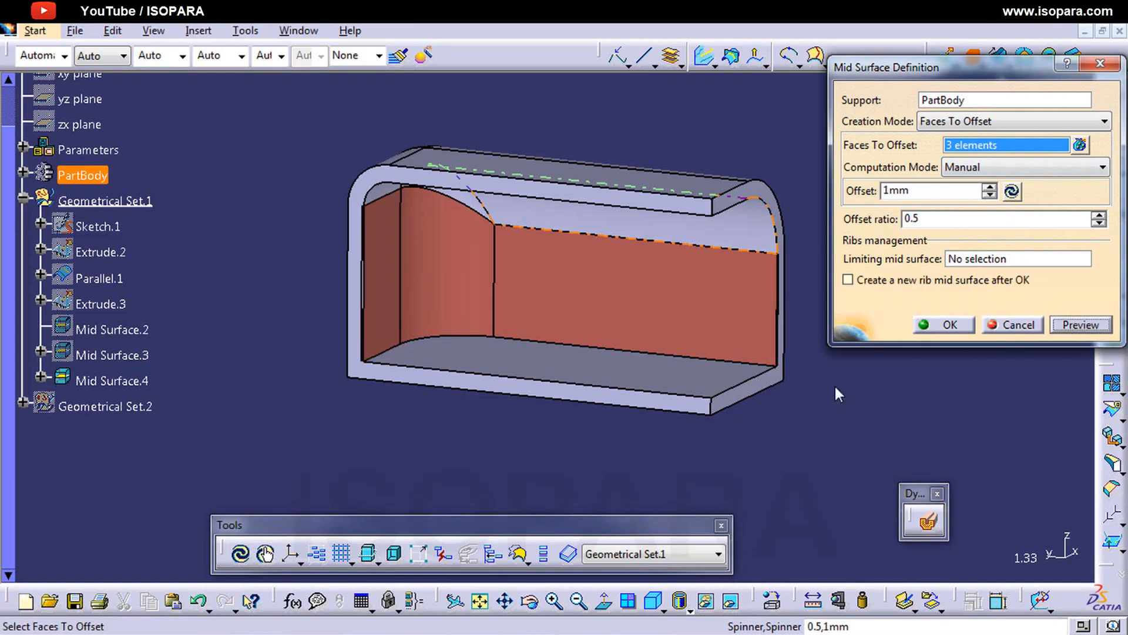
{"action": "middle_click_drag", "start_coordinate": [624, 353], "coordinate": [661, 94]}
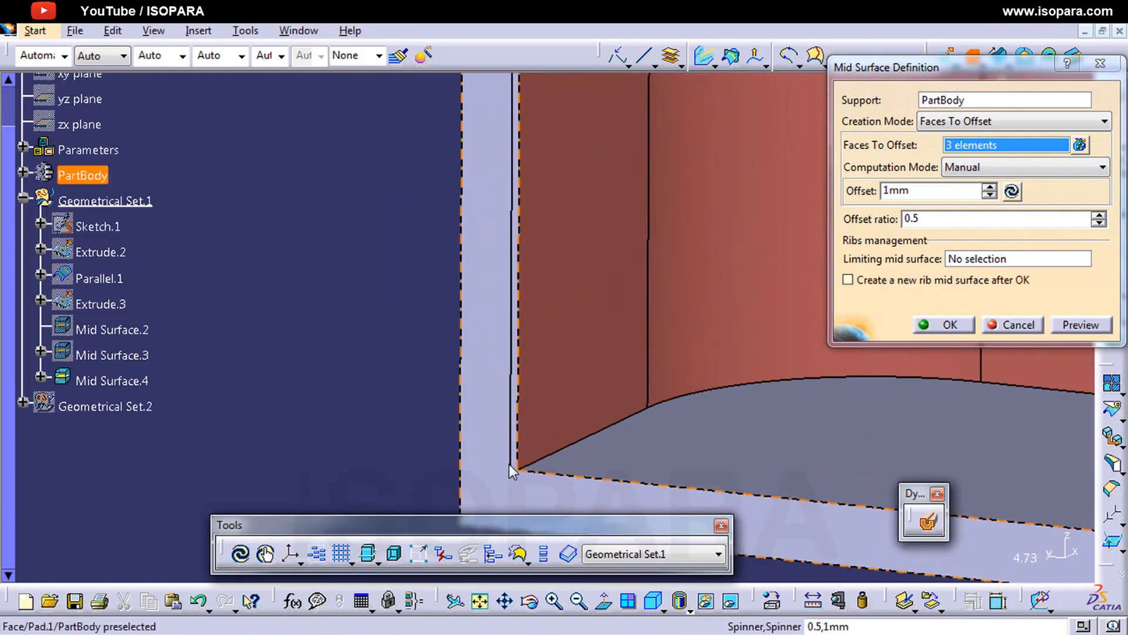
{"action": "left_click", "coordinate": [990, 187]}
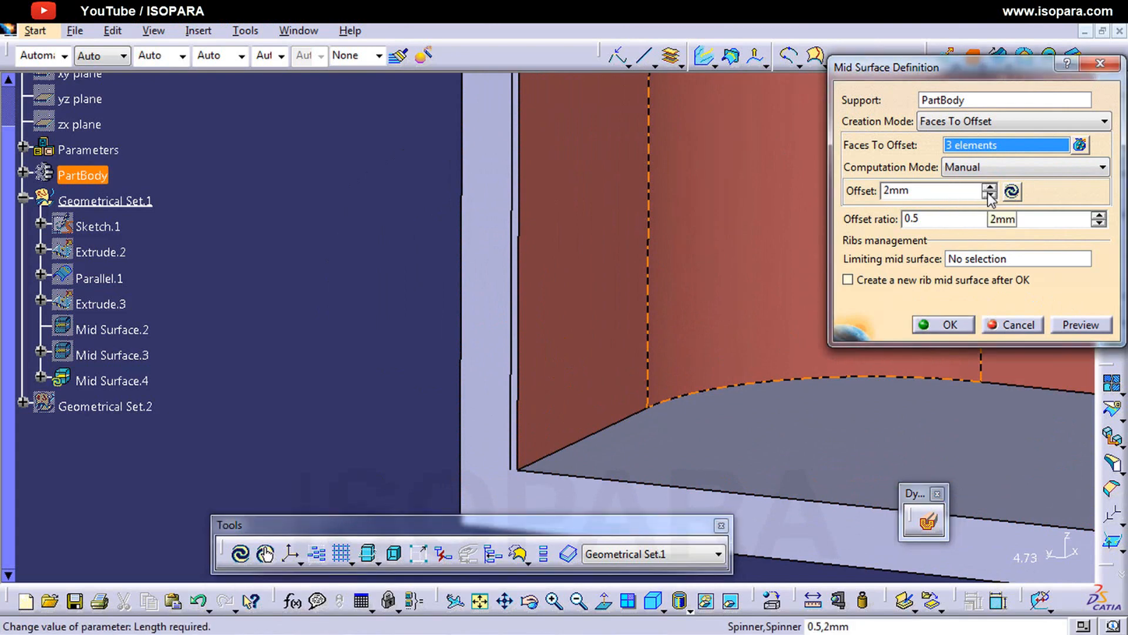
{"action": "left_click", "coordinate": [1082, 327]}
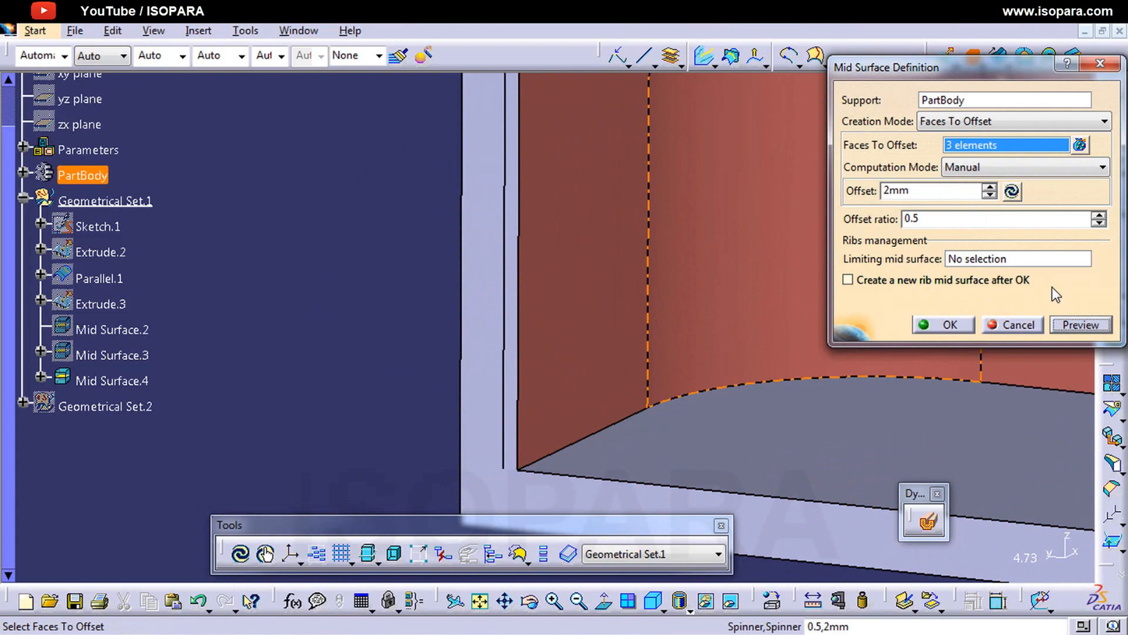
{"action": "left_click", "coordinate": [948, 327]}
Step: Hide PartBody to view the mid surface made from the offset faces on its own
{"action": "right_click", "coordinate": [587, 457]}
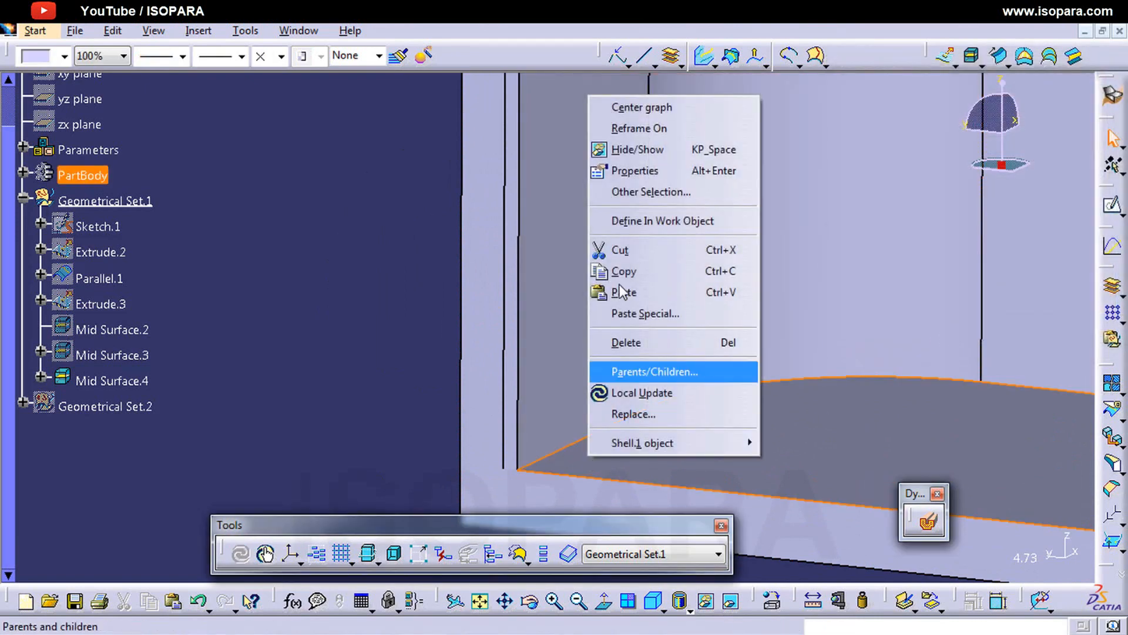
{"action": "left_click", "coordinate": [643, 151]}
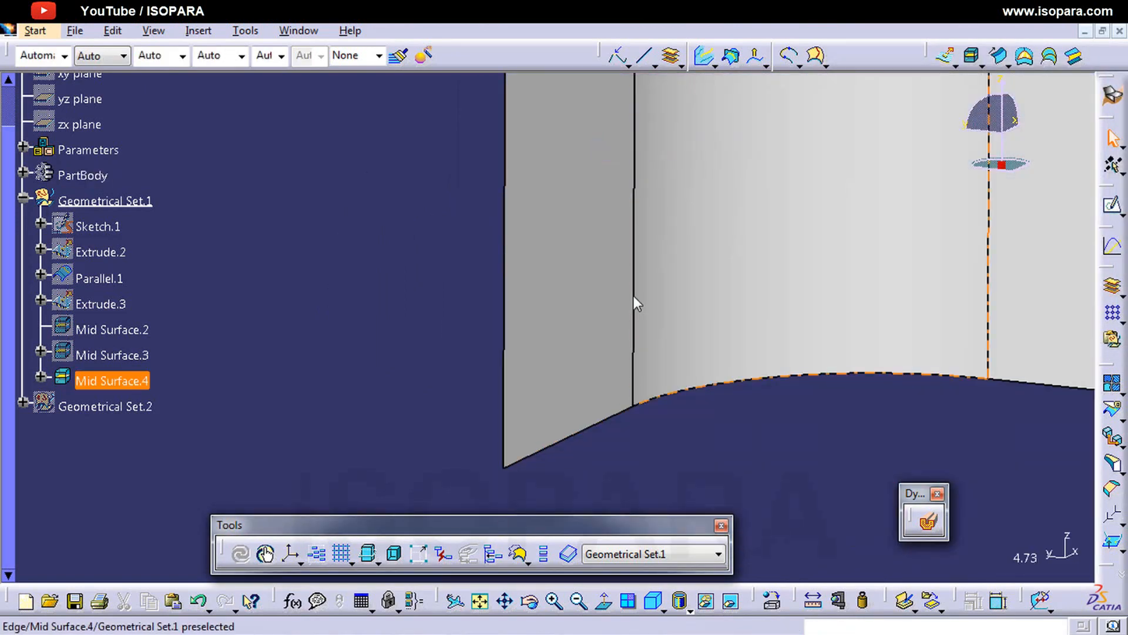
{"action": "middle_click_drag", "start_coordinate": [634, 295], "coordinate": [676, 368]}
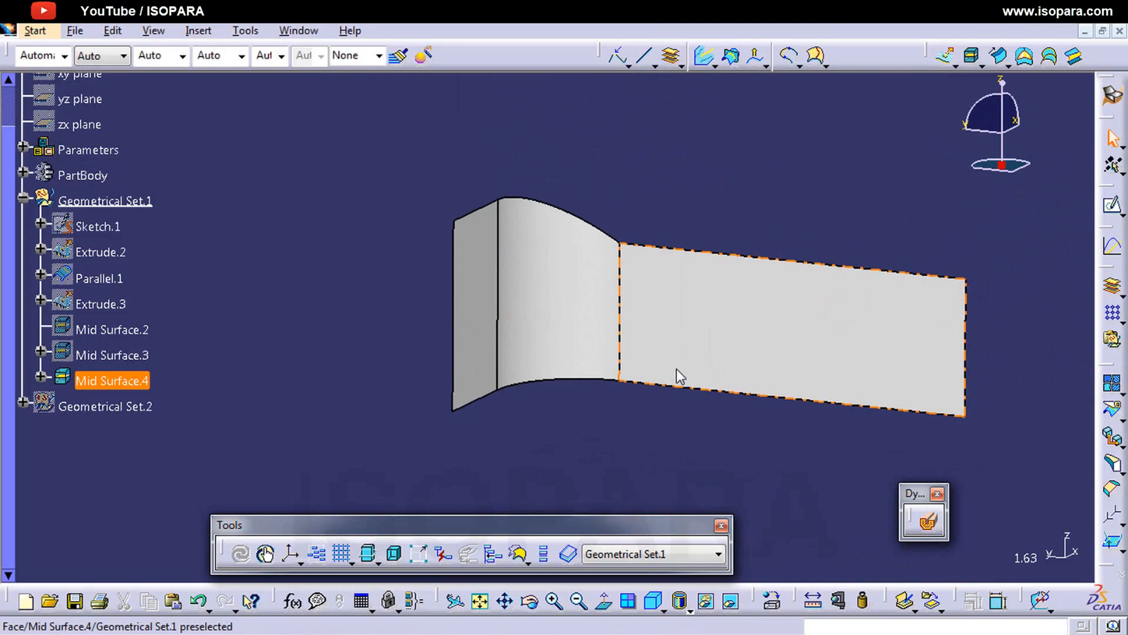